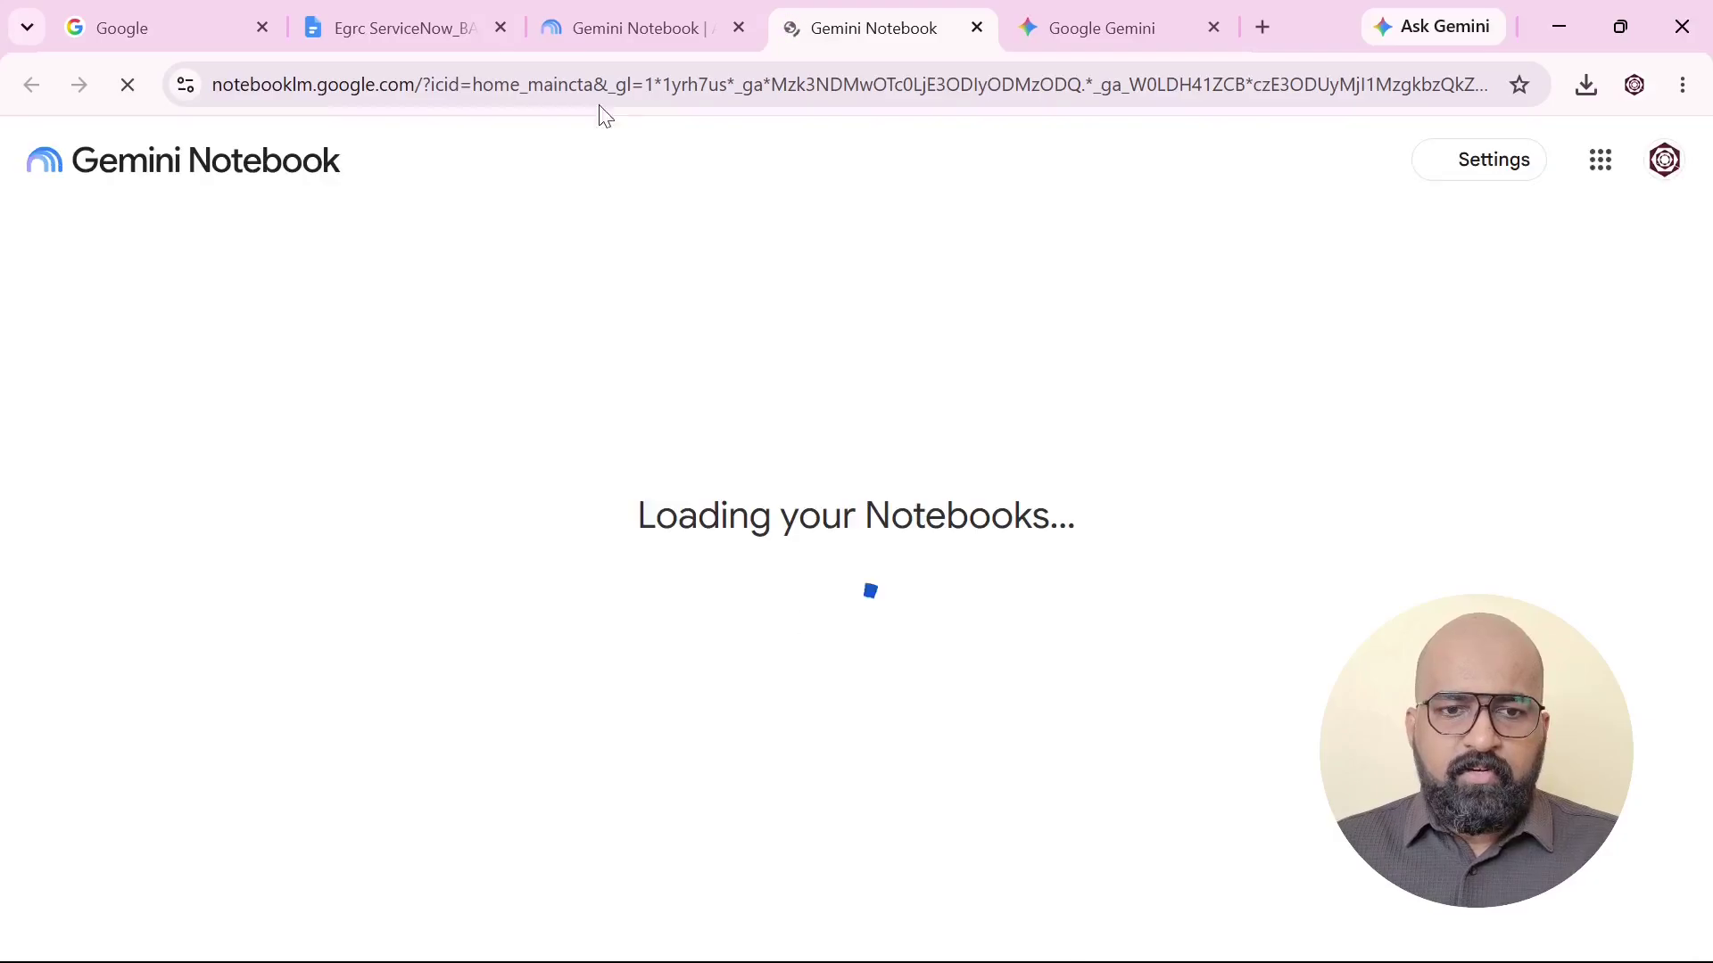
Create a new notebook in Gemini Notebook.
left_click(616, 22)
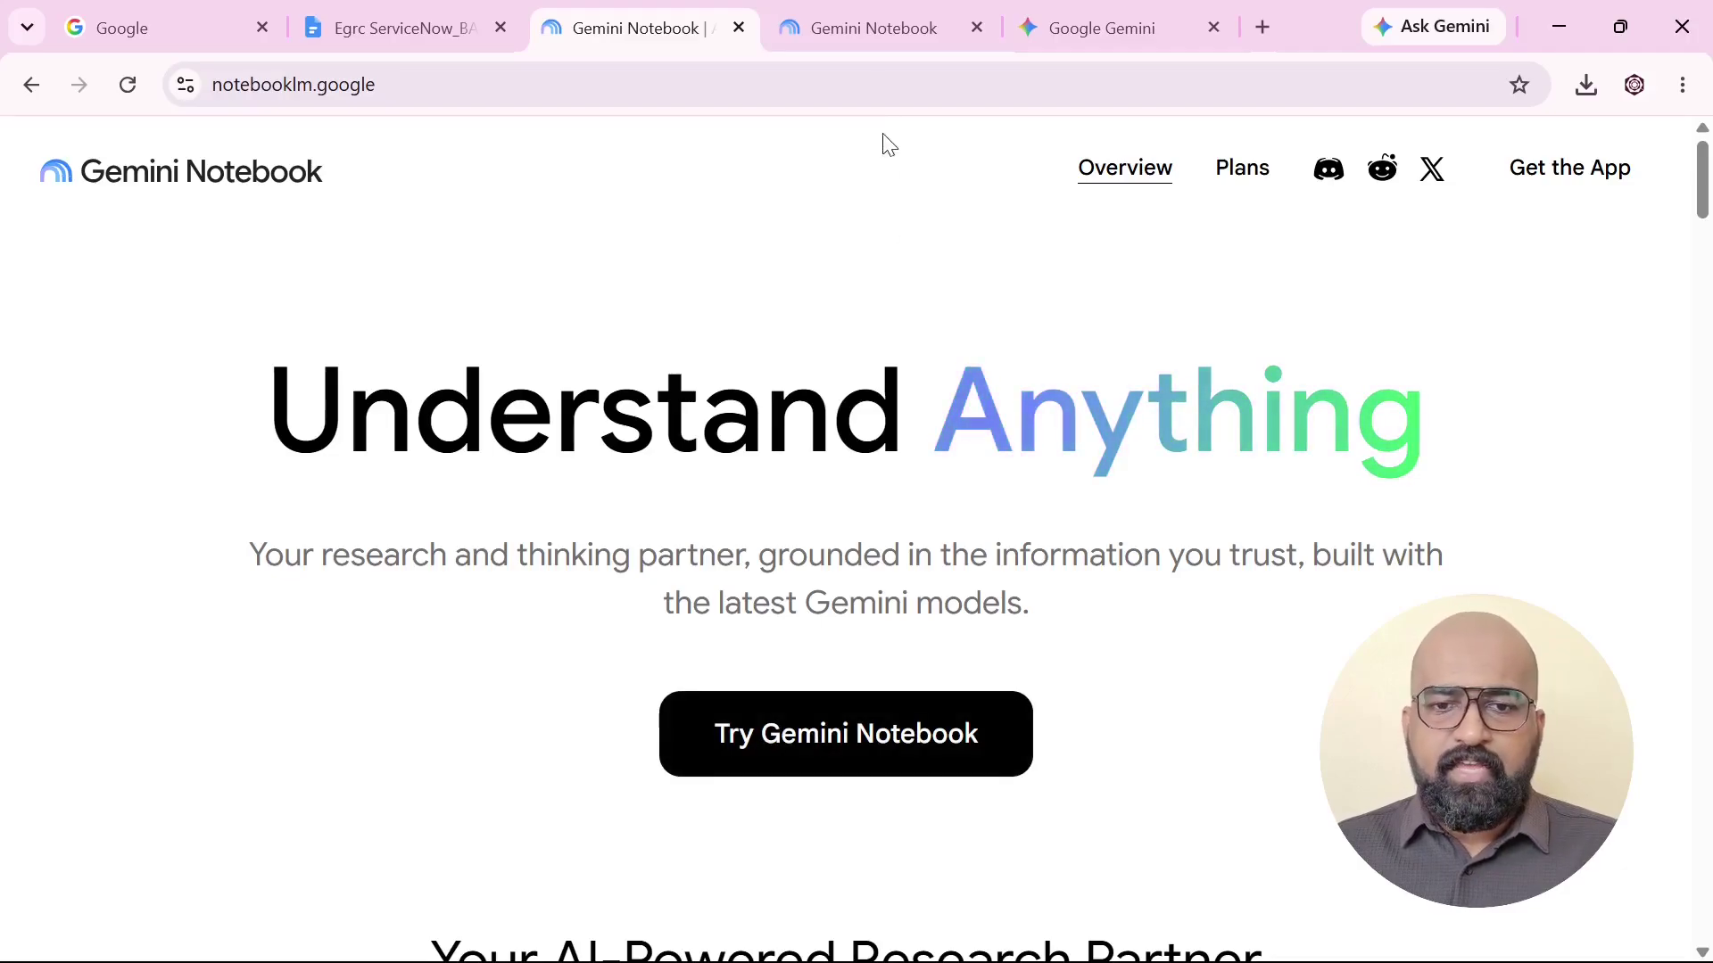
left_click(865, 28)
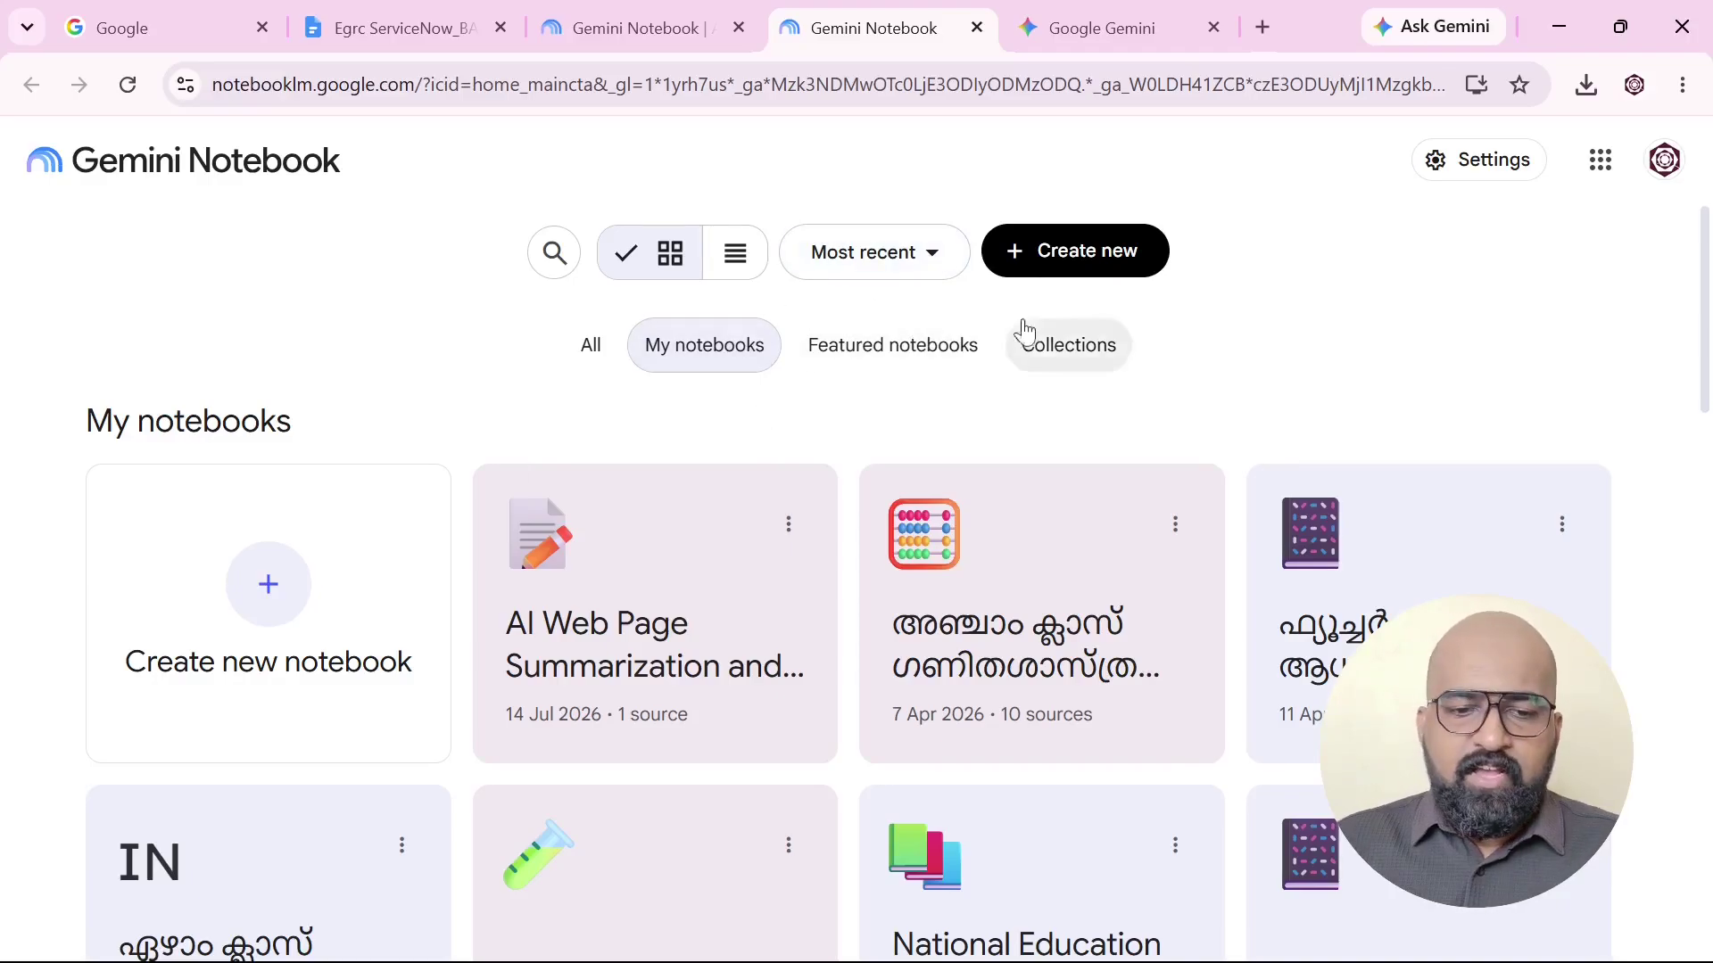
left_click(1102, 254)
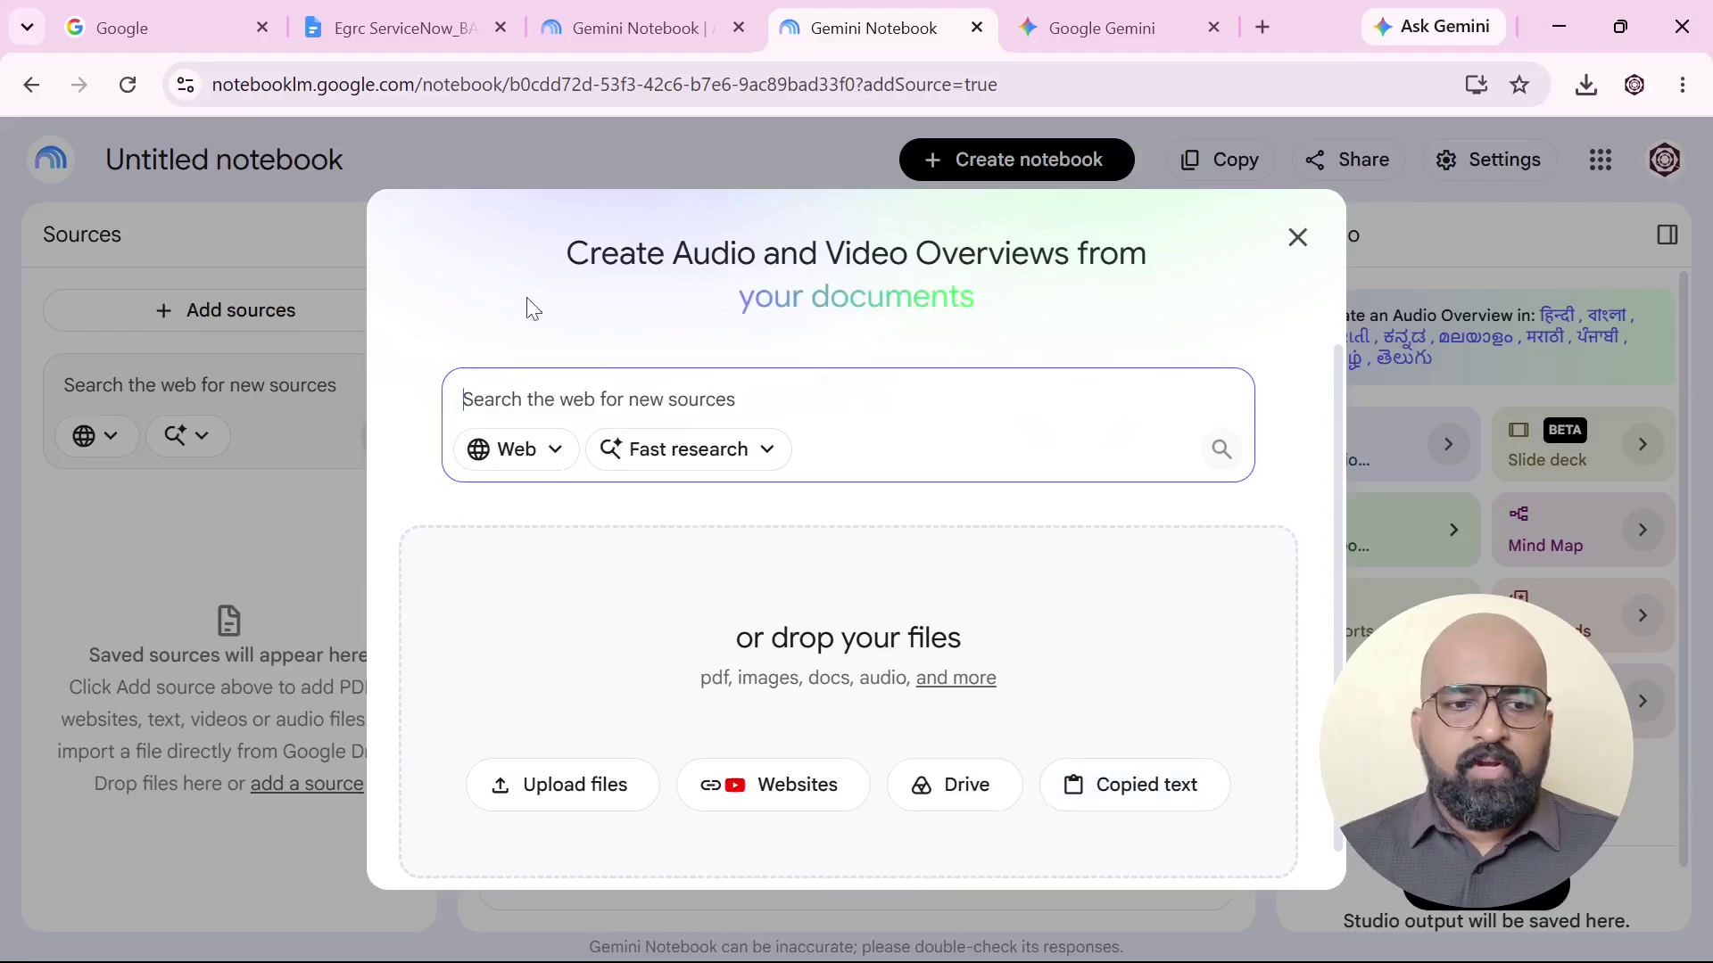
Switch to Google and search for "business analyst jobs".
left_click(121, 21)
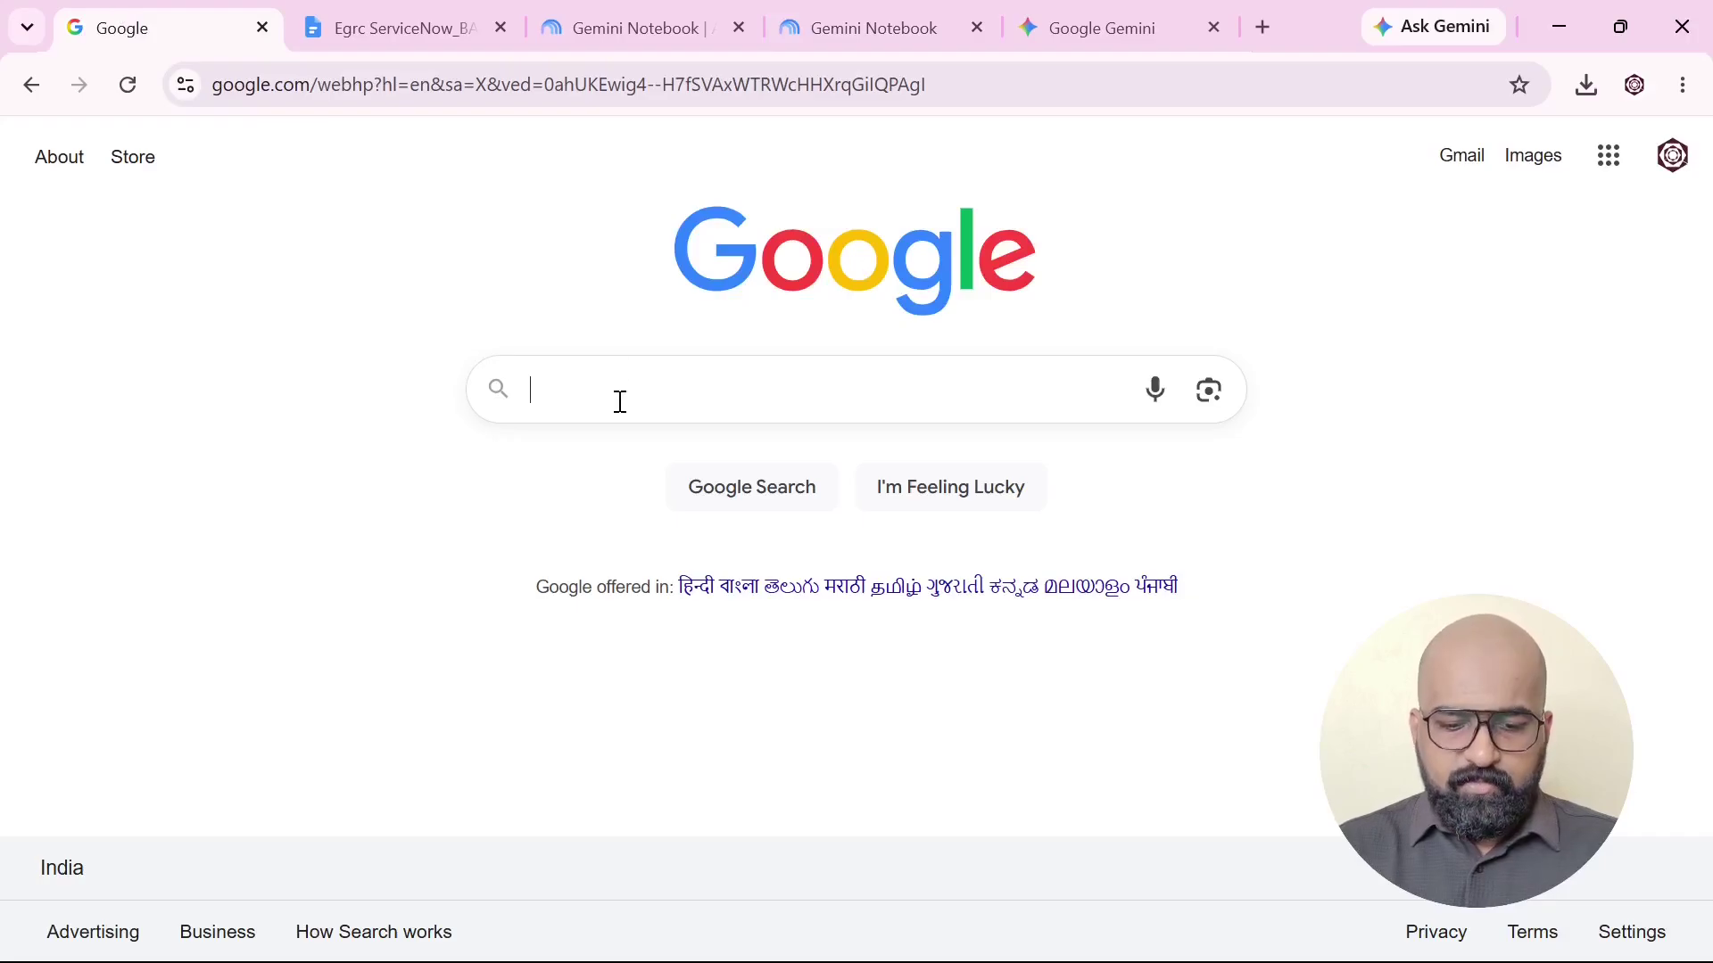
type("business")
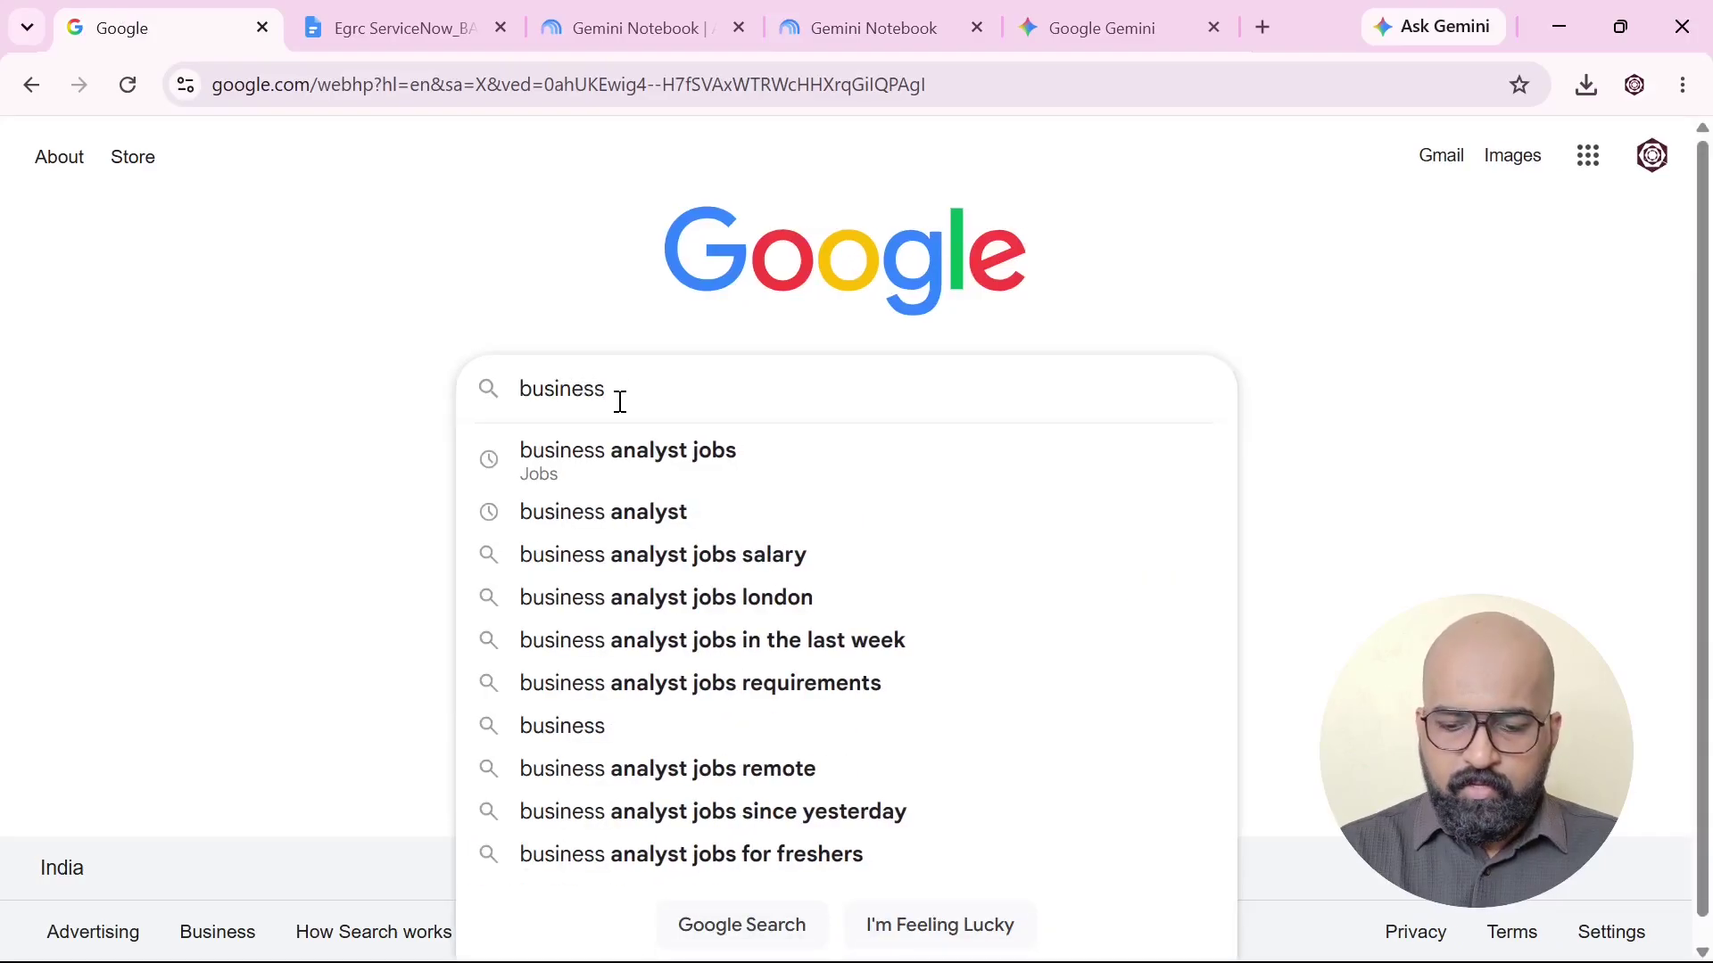
key("Down")
key("Return")
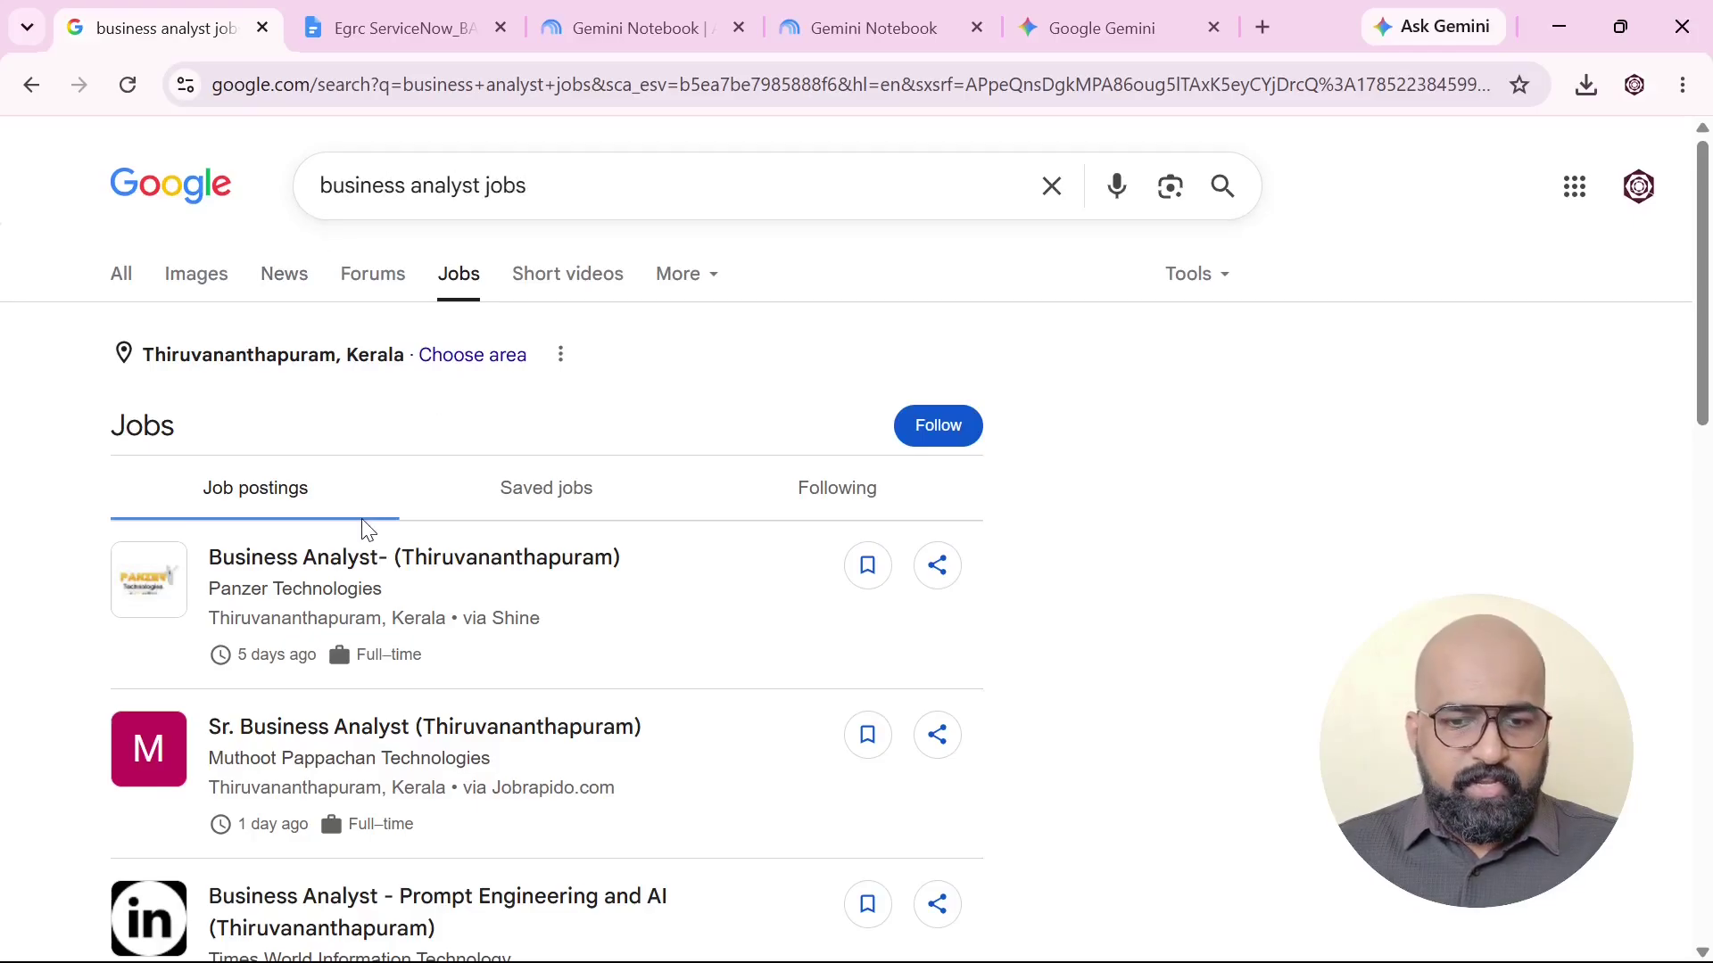
Open the Muthoot Pappachan Technologies Sr. Business Analyst listing on Jobrapido and copy its page URL.
scroll(366, 529, "down", 3)
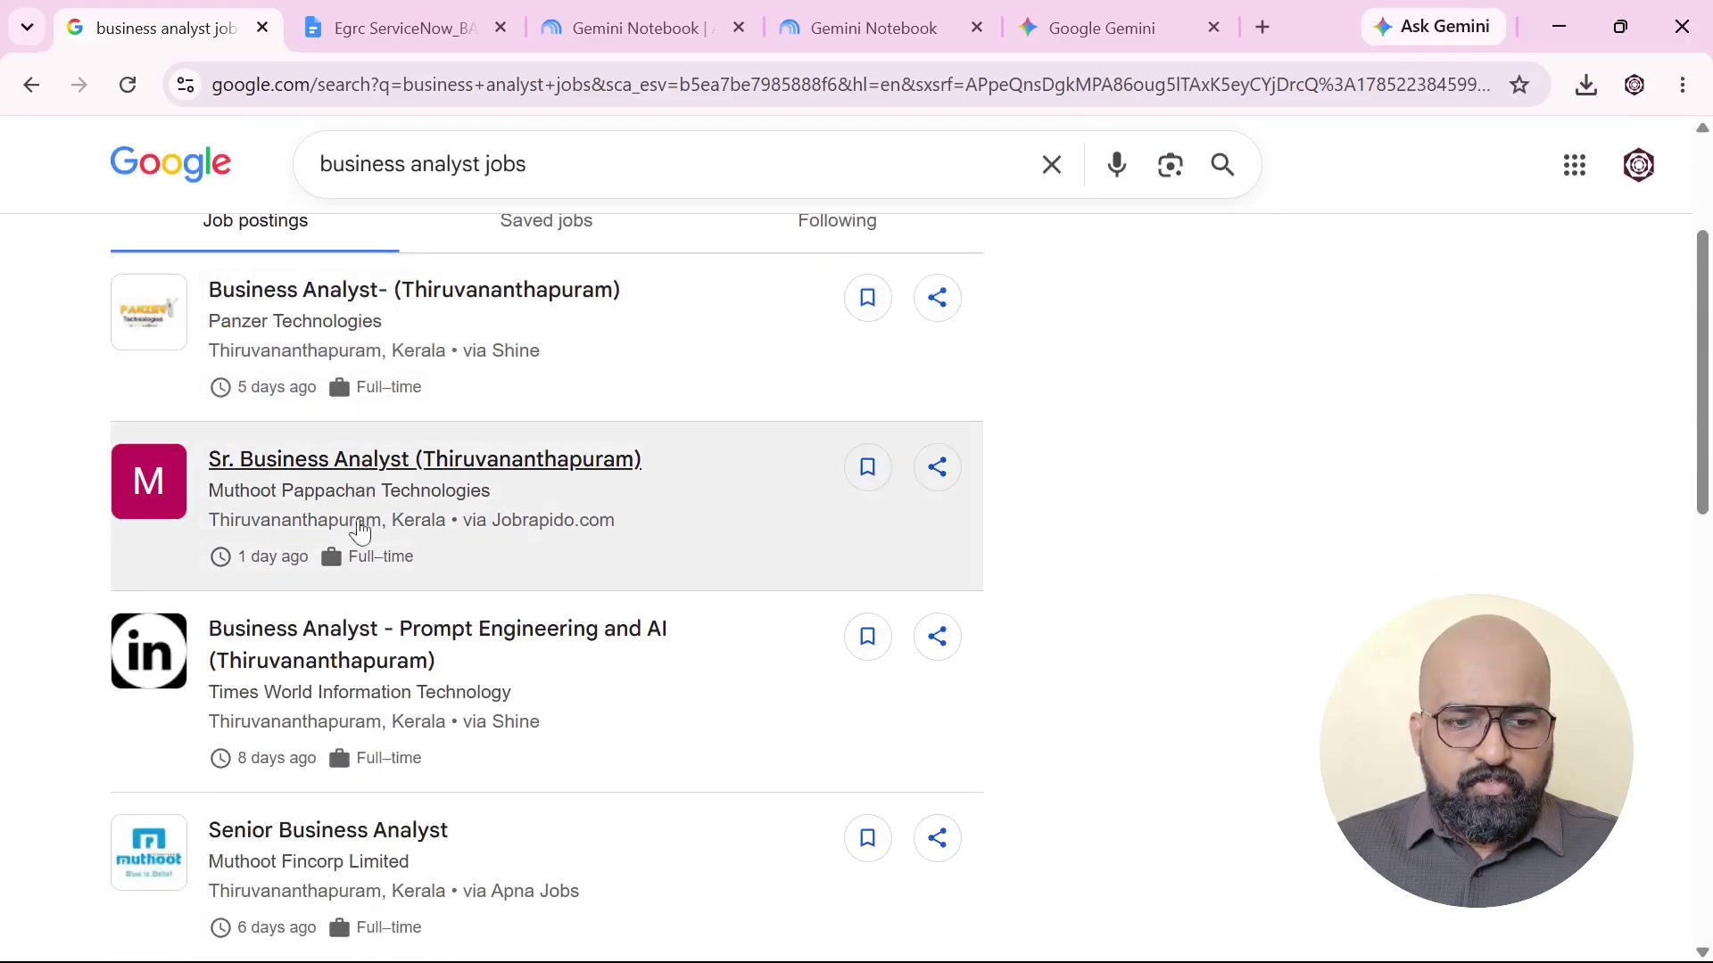
left_click(389, 475)
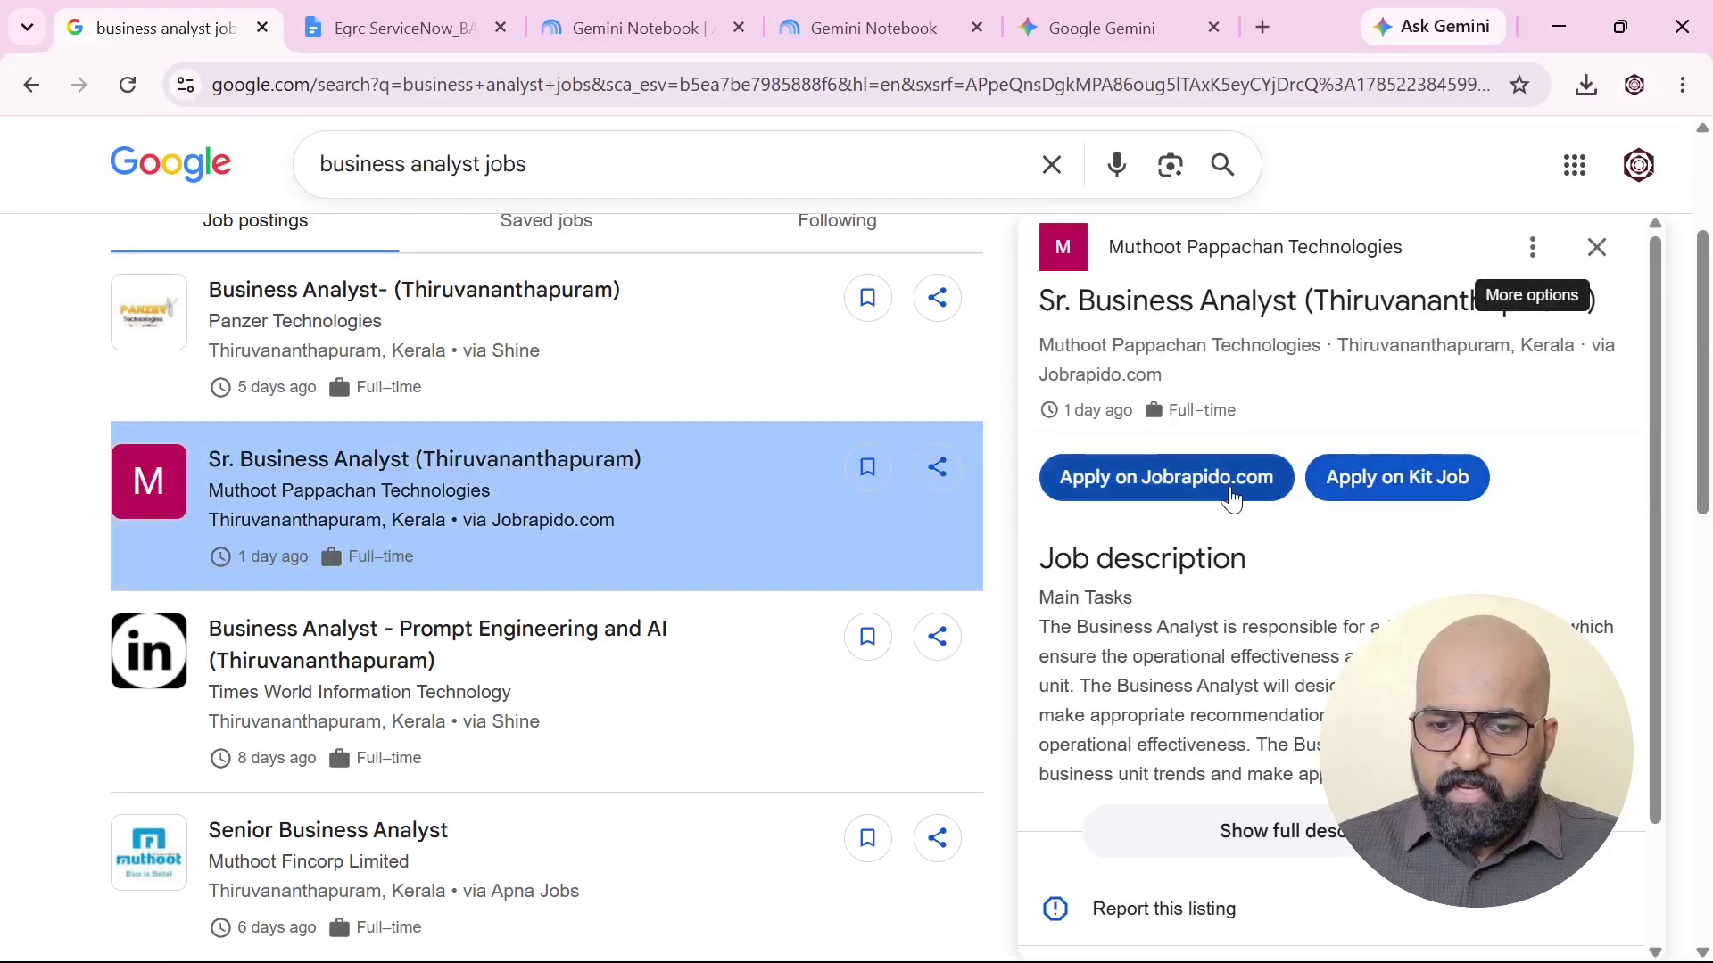
left_click(1223, 498)
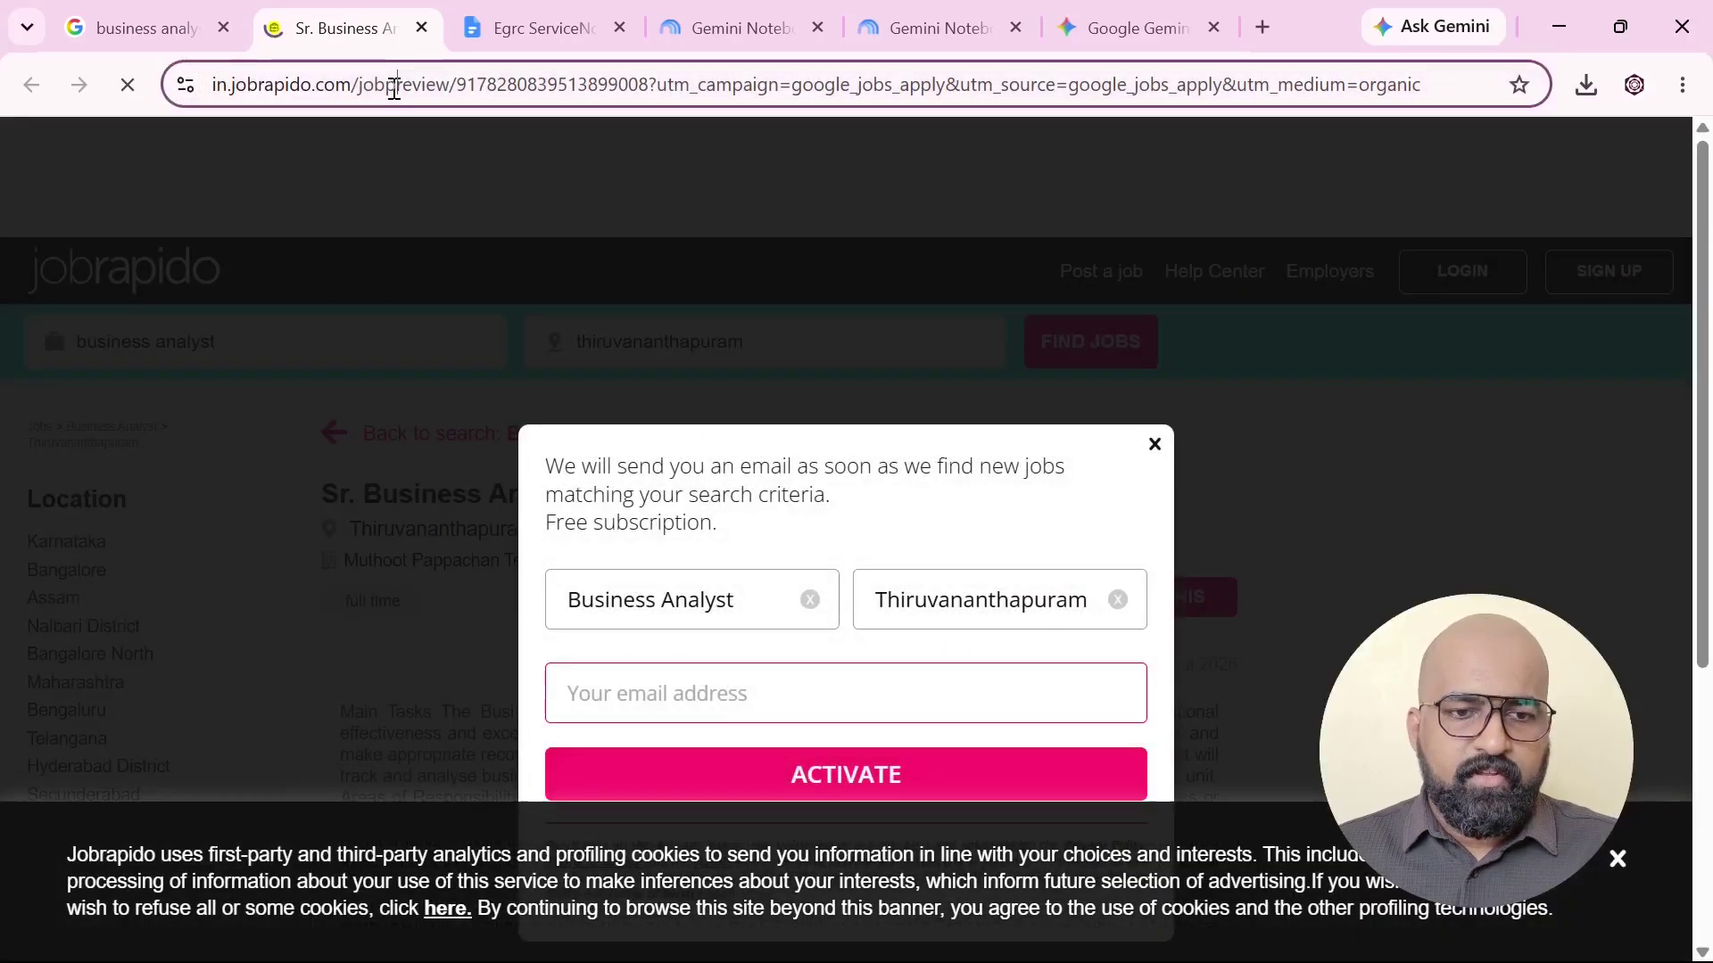
left_click(394, 86)
key("ctrl+c")
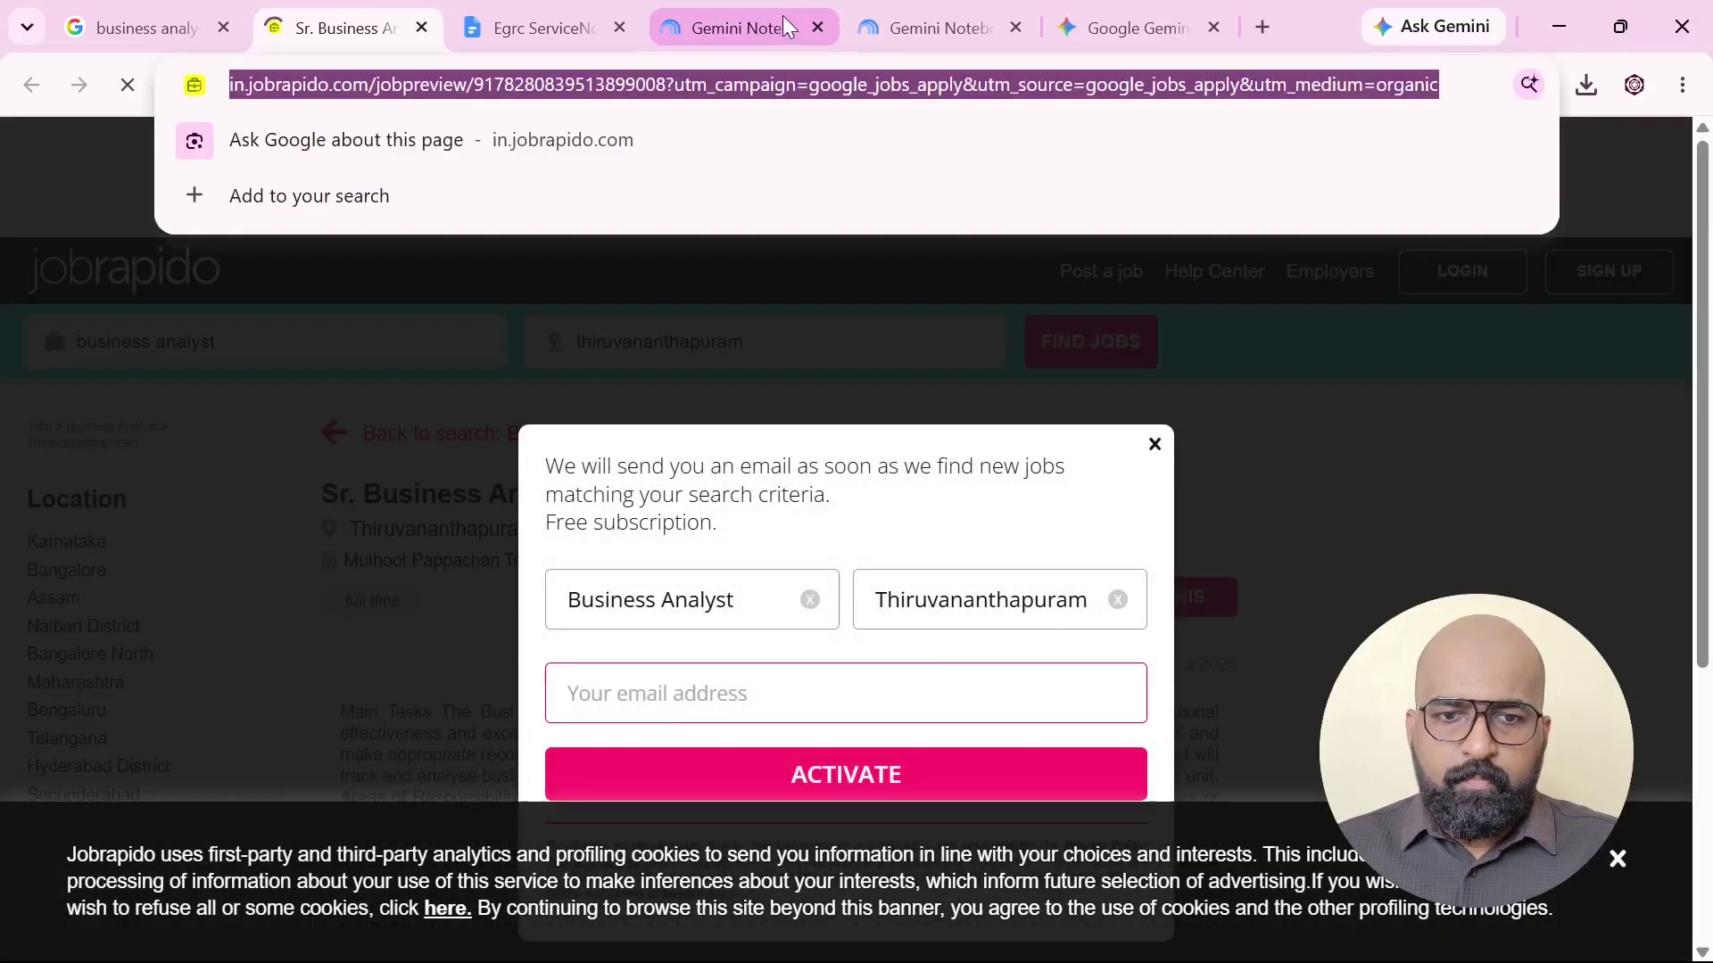
Add the copied Jobrapido URL as a website source in the new Gemini notebook and review its summary.
left_click(928, 15)
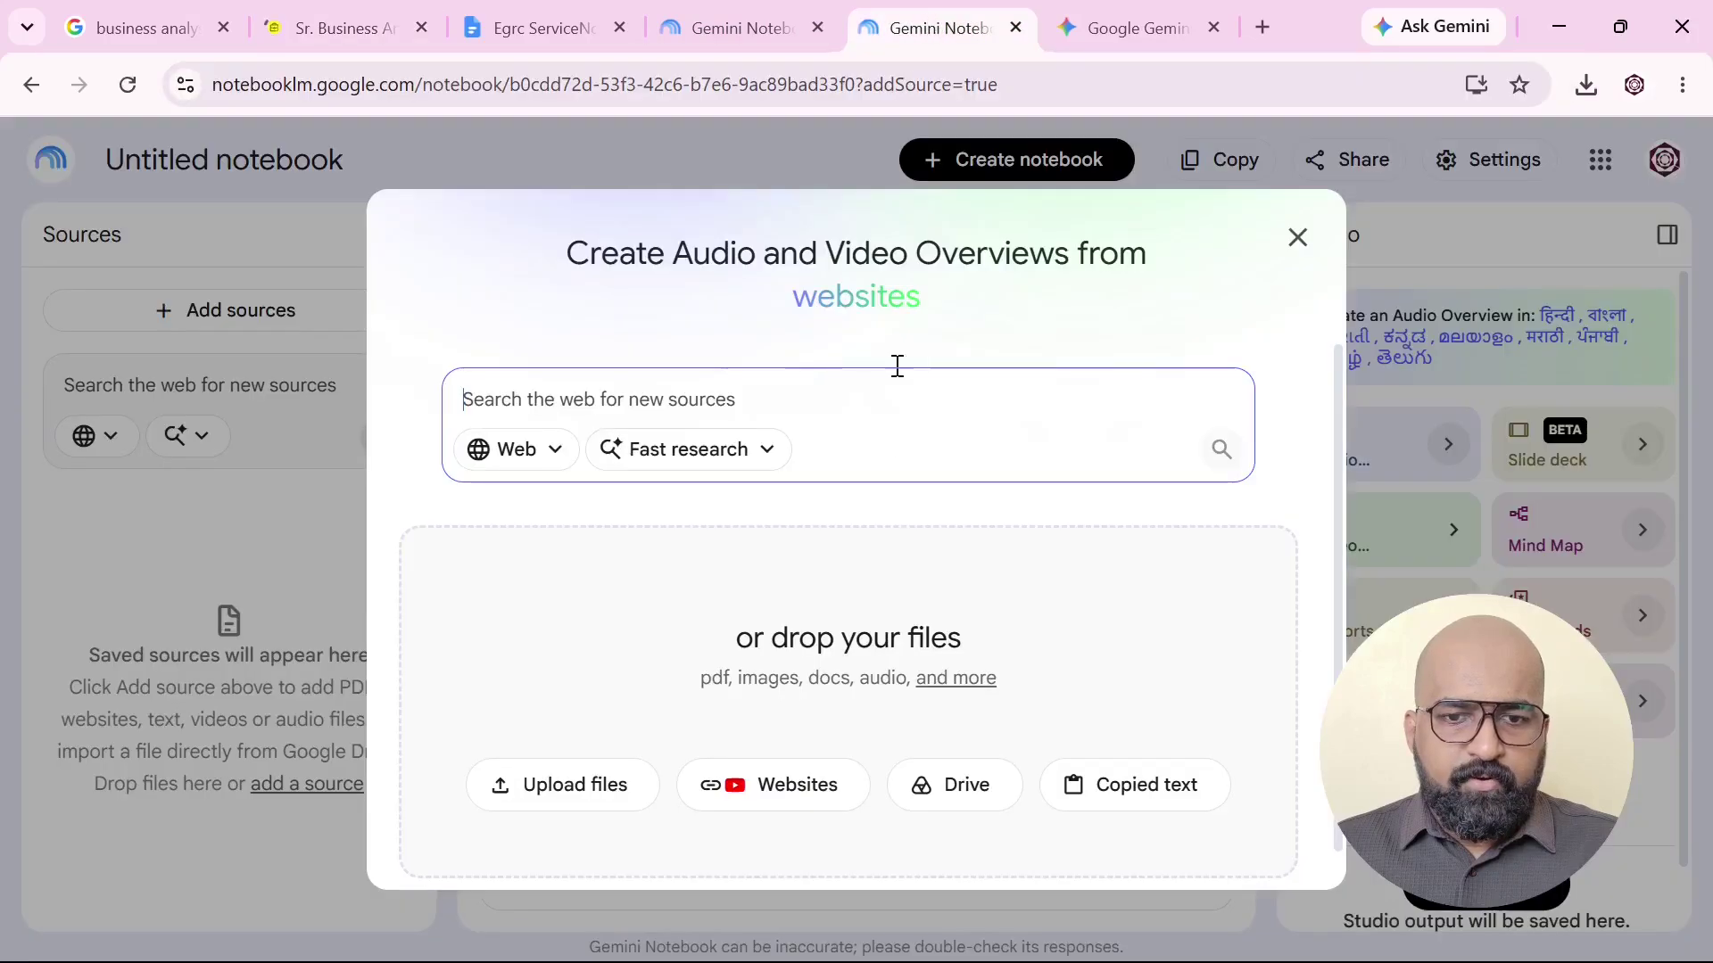
left_click(775, 782)
key("ctrl+v")
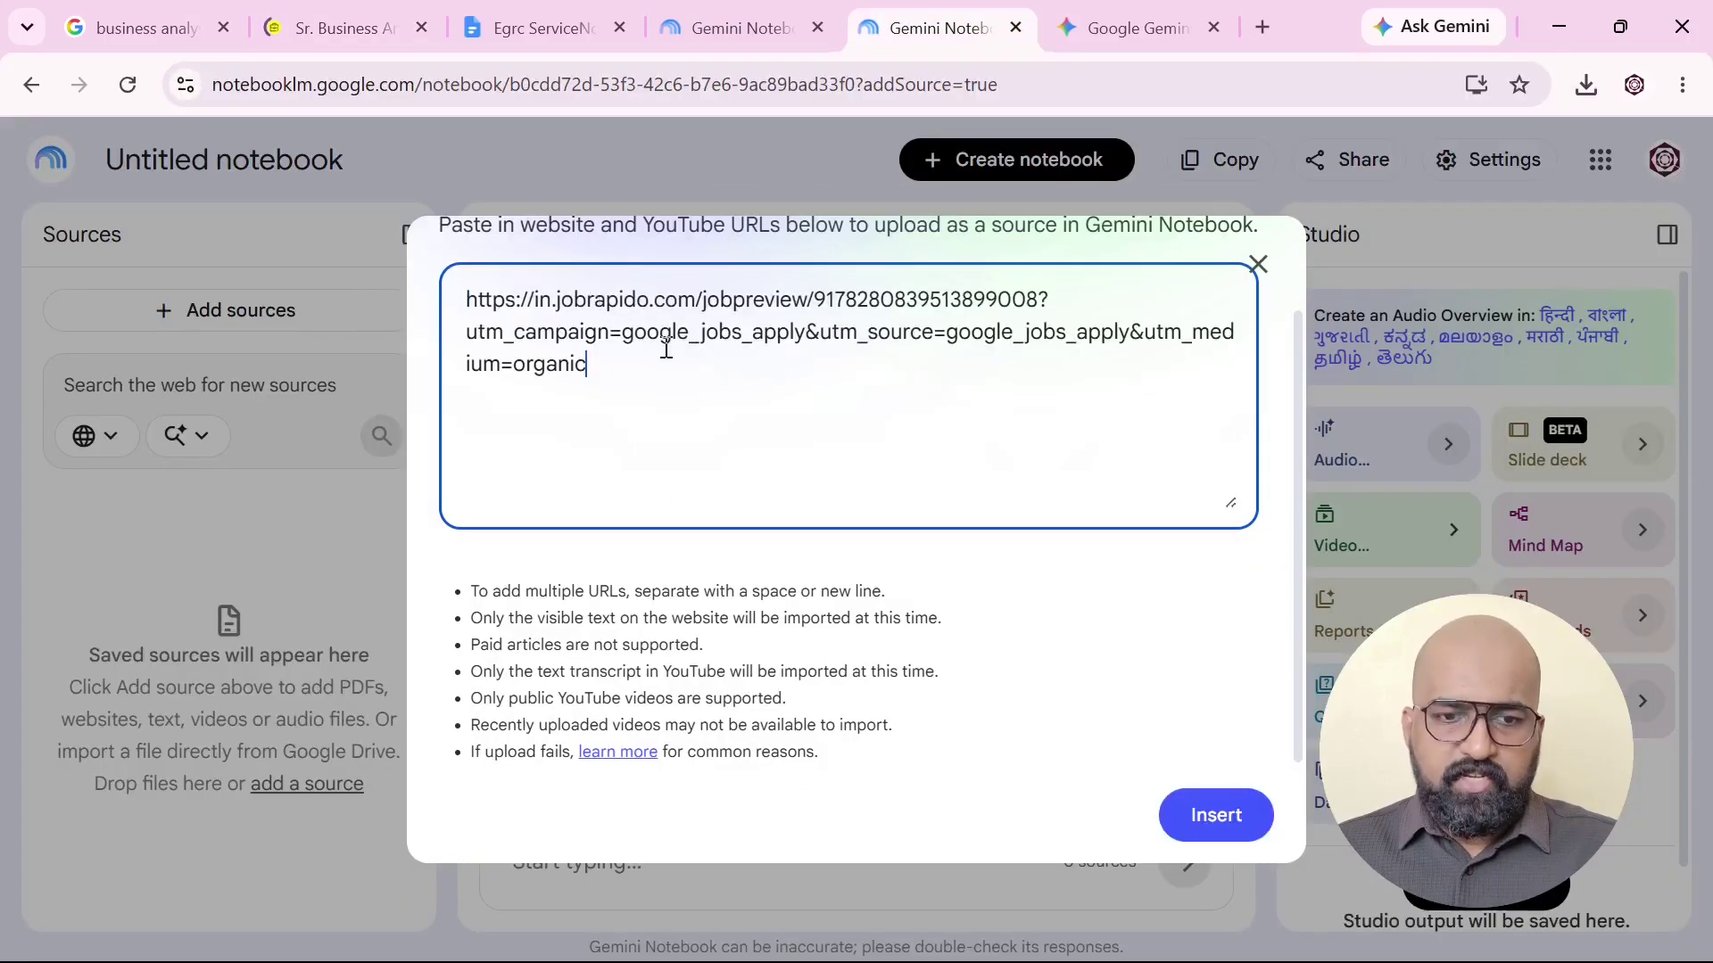
left_click(1206, 816)
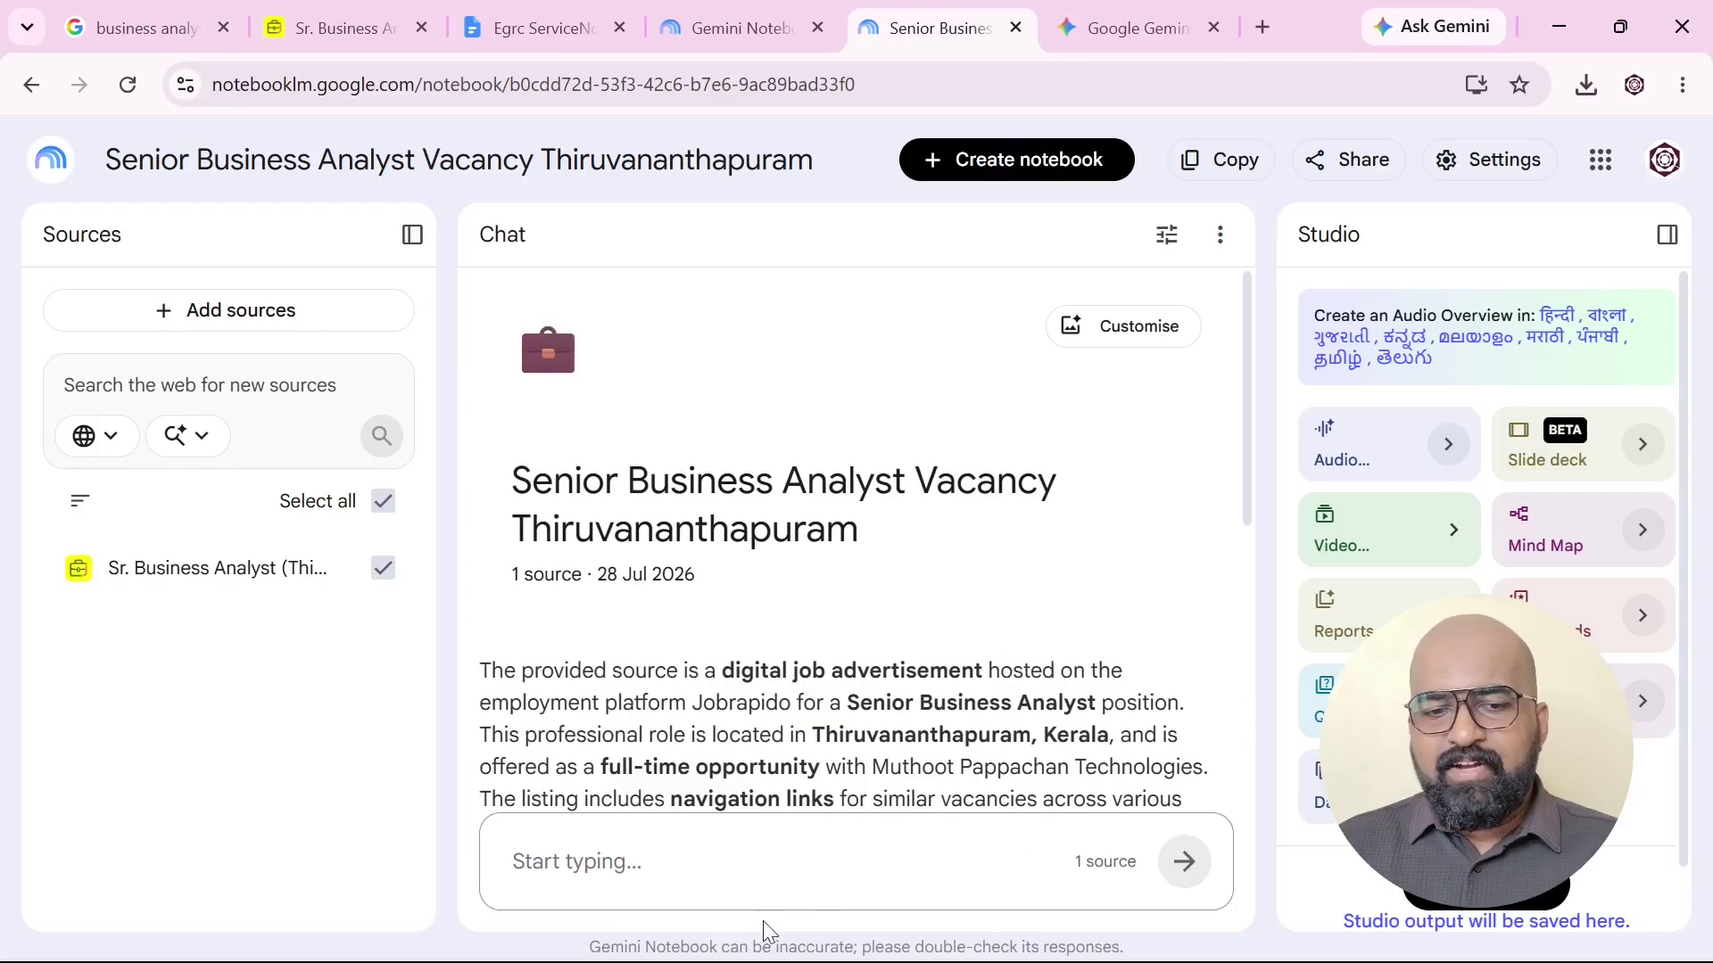
scroll(875, 645, "down", 3)
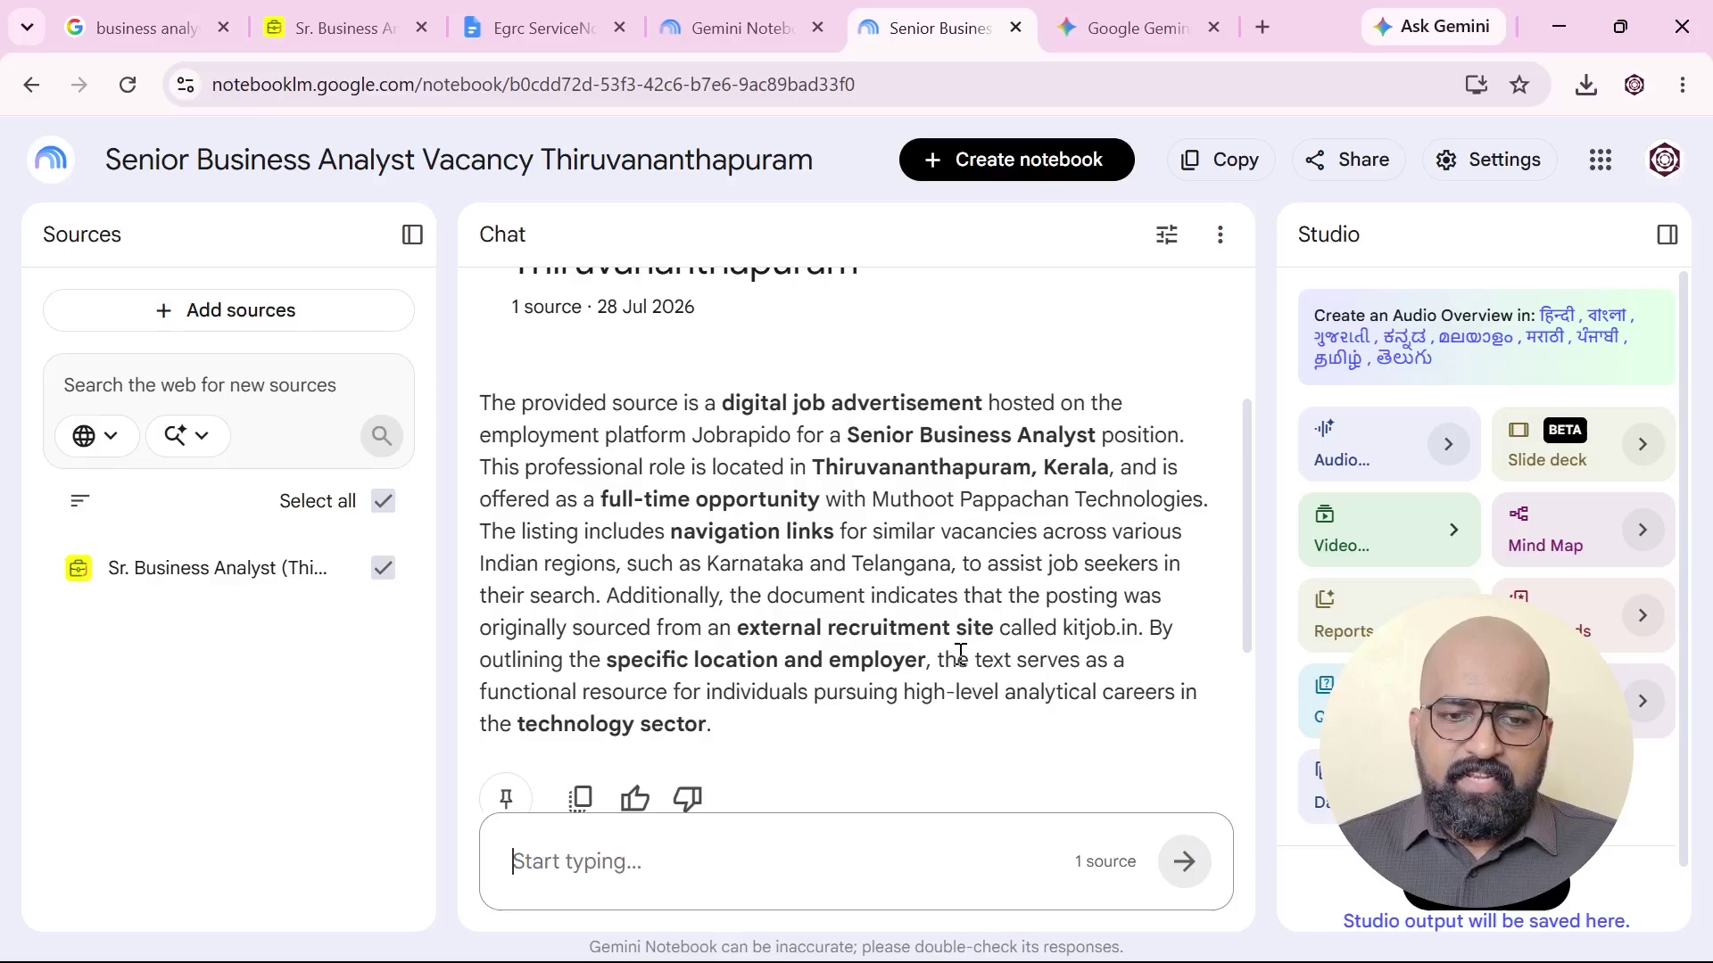
scroll(960, 655, "up", 3)
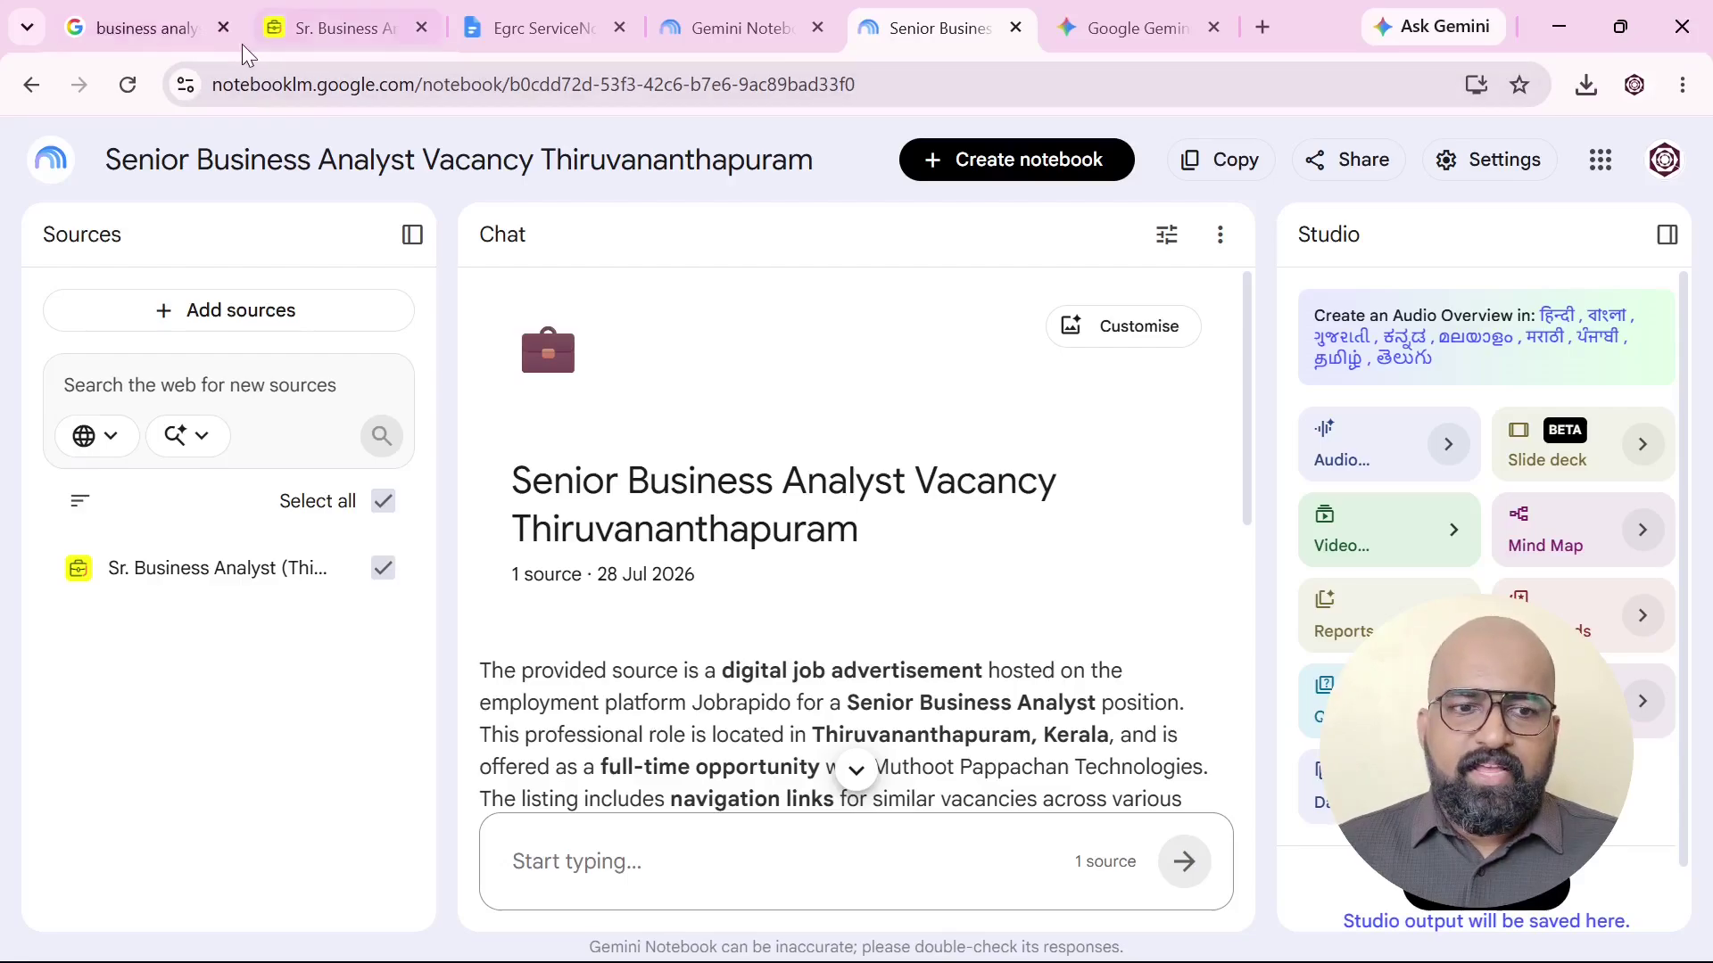
In the Google job results, expand the full "Business Analyst - Prompt Engineering and AI" description and copy its text from the title onward.
left_click(148, 27)
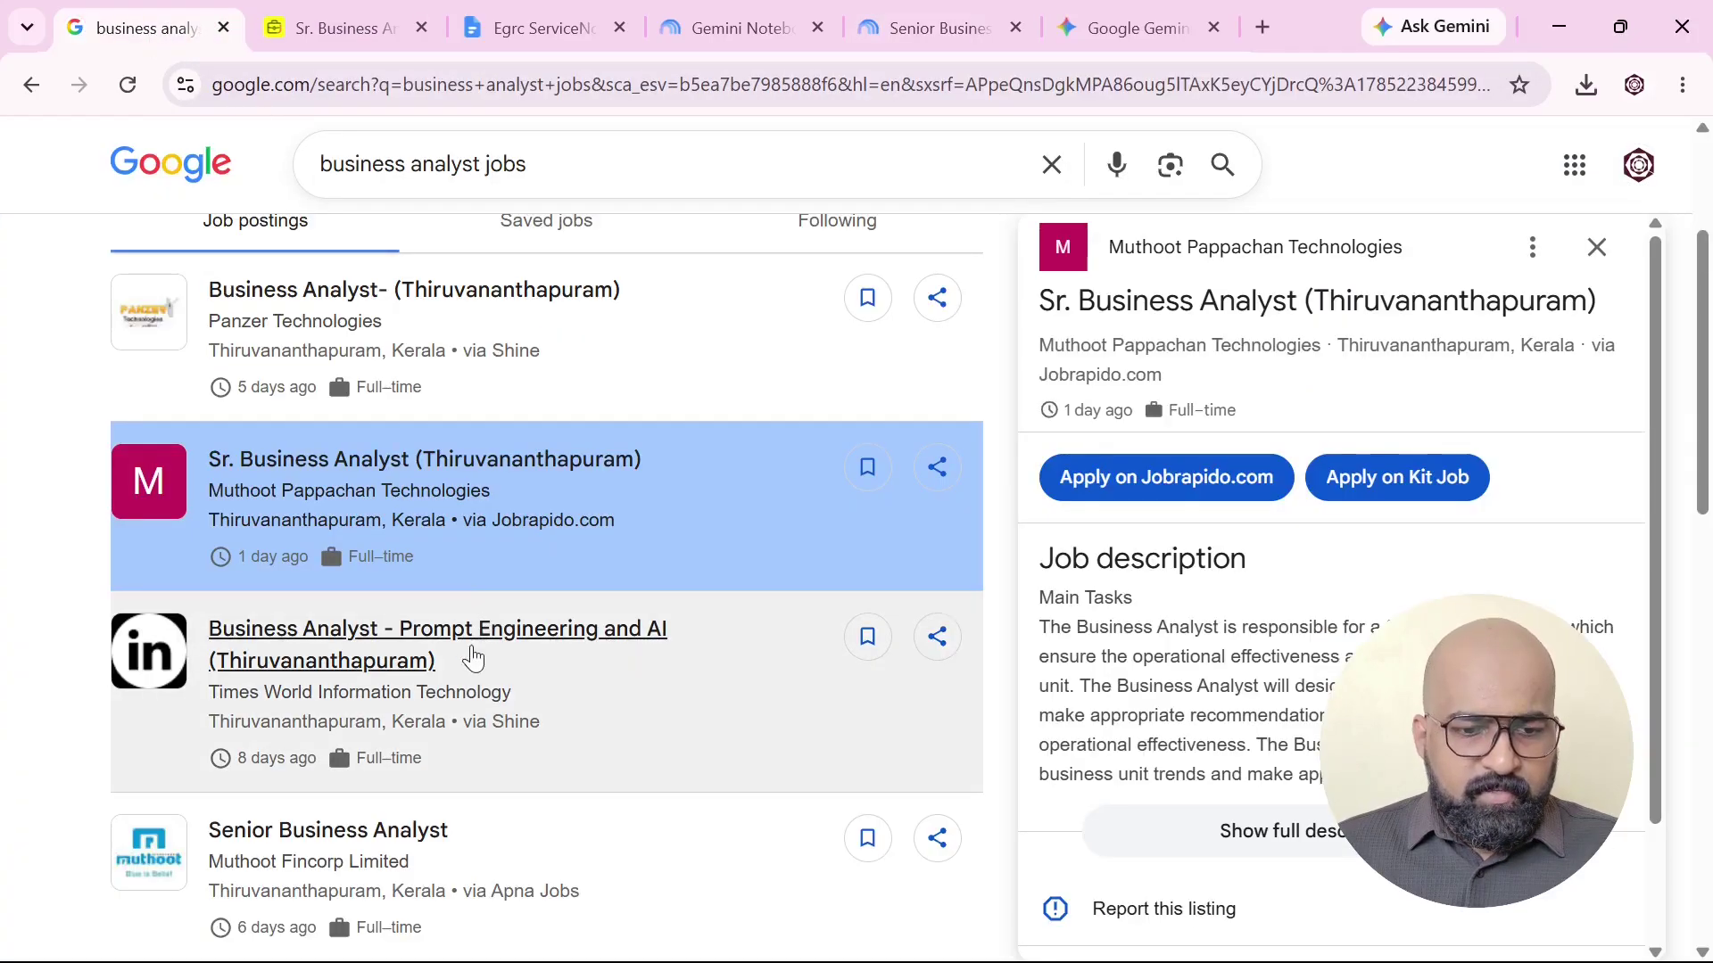
left_click(473, 659)
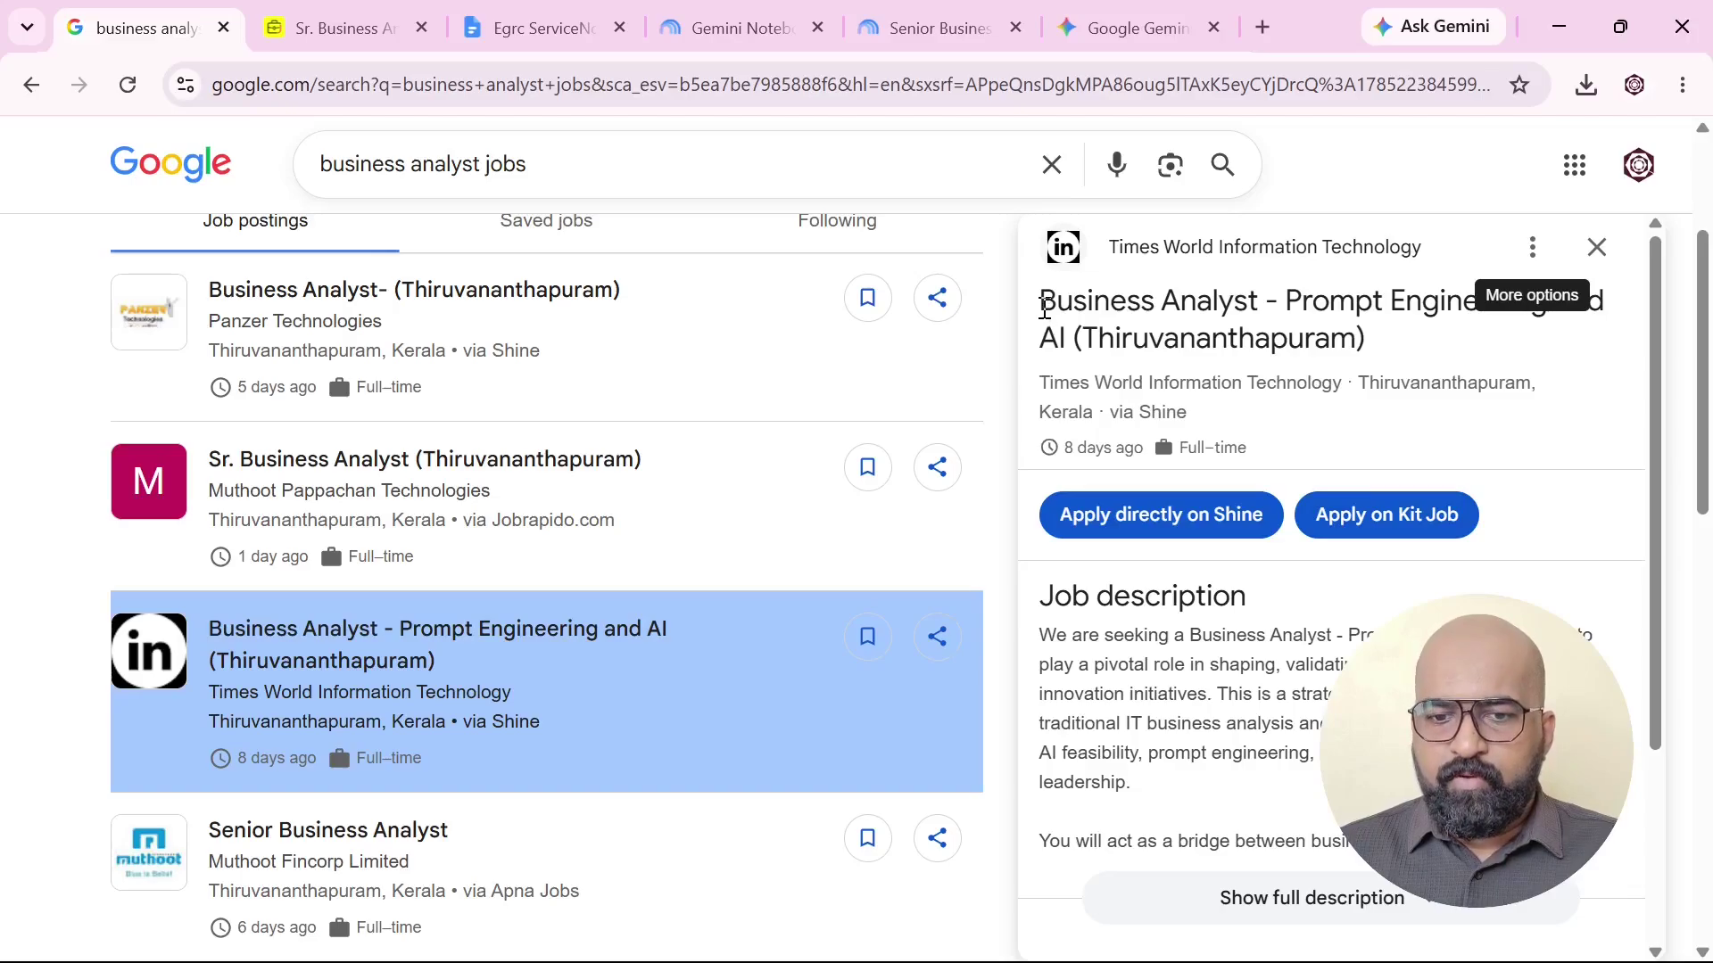
left_click_drag(1044, 308, 1206, 817)
left_click(1284, 901)
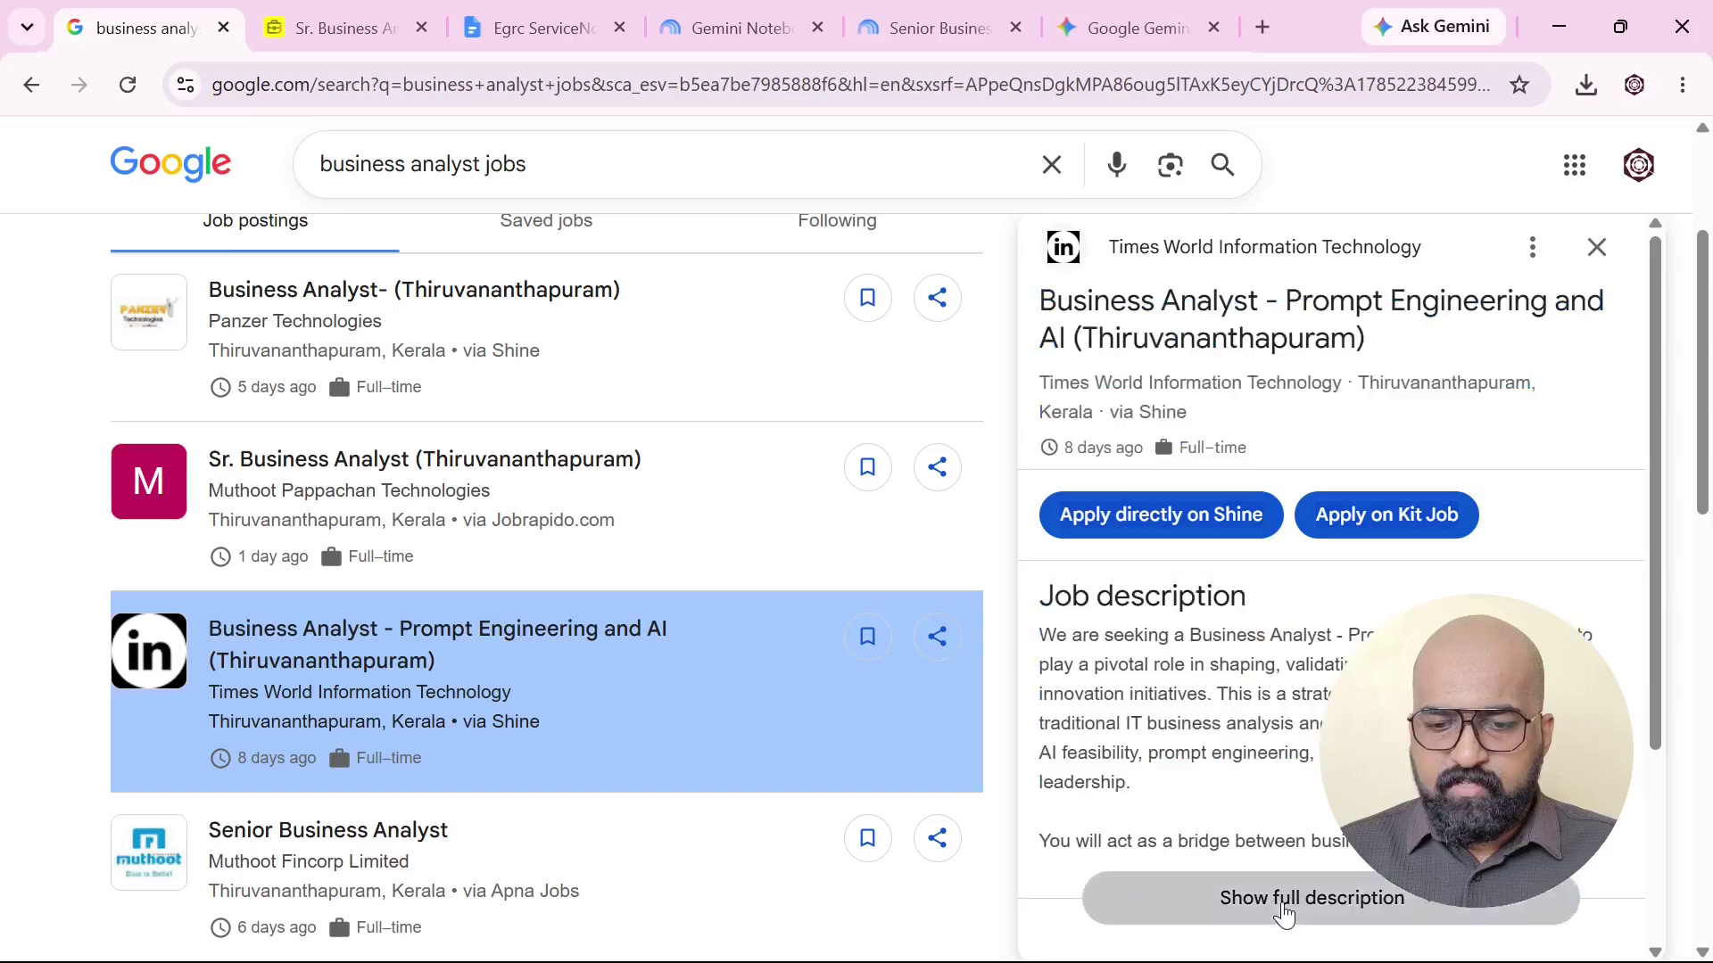
left_click_drag(1042, 302, 1293, 658)
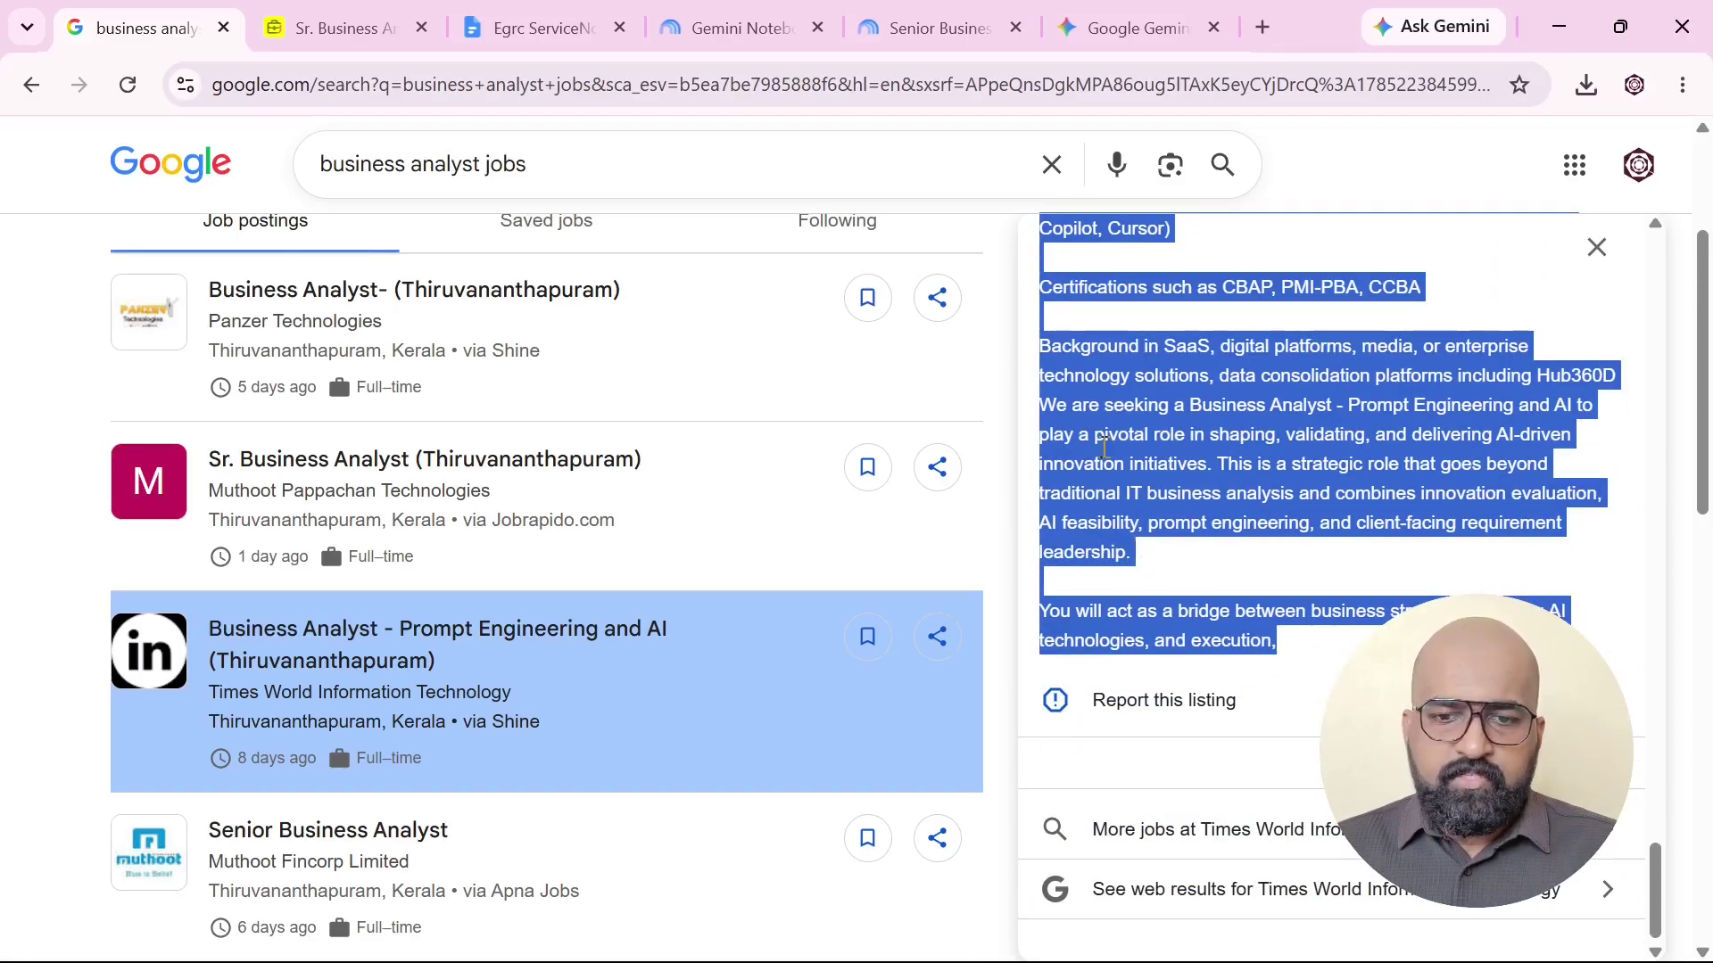
Return to the Gemini notebook and paste the copied job description into a new copied-text source.
left_click(897, 28)
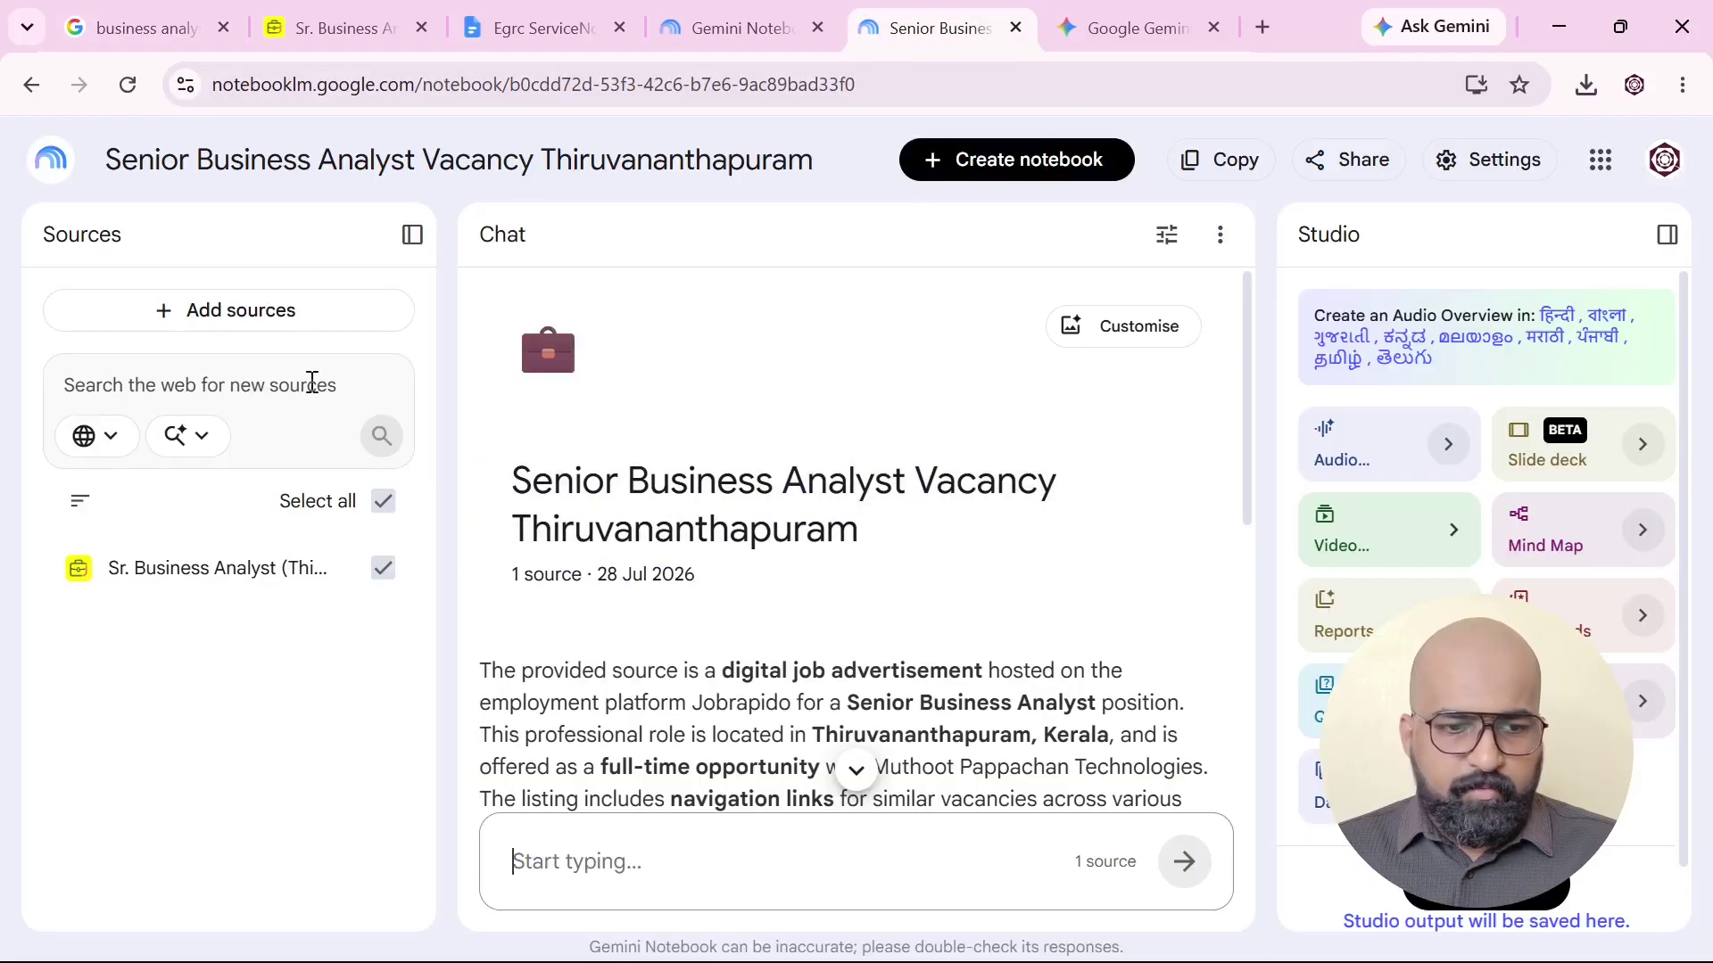
left_click(272, 322)
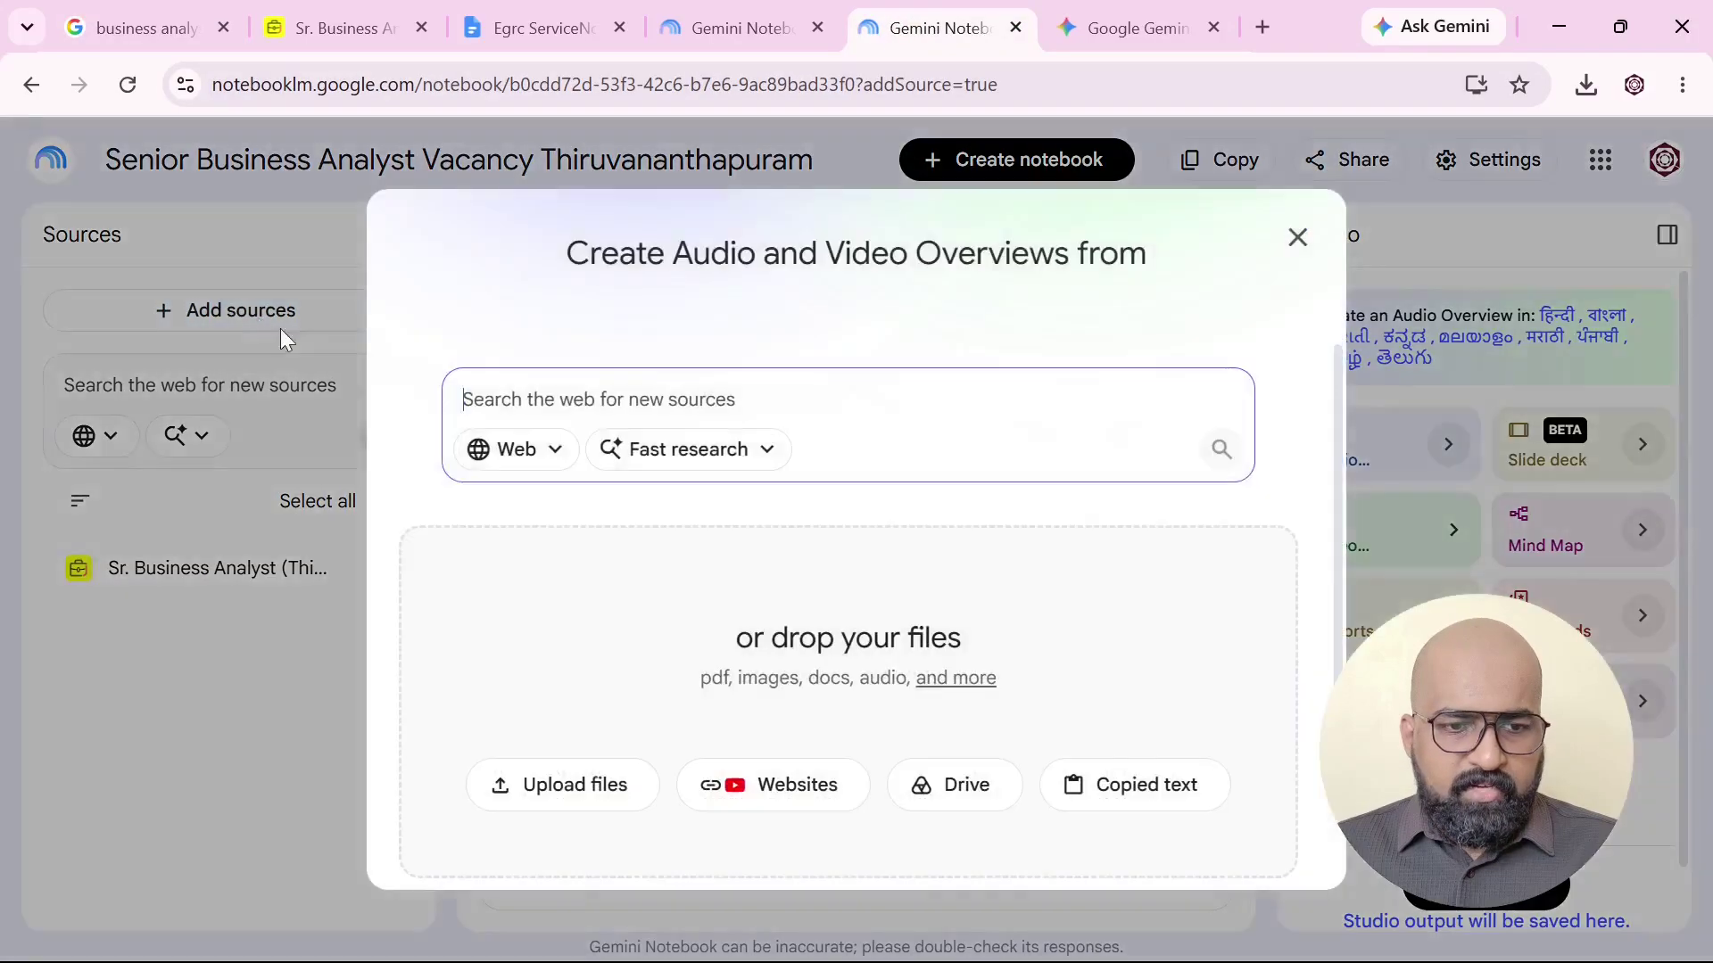
left_click(1179, 797)
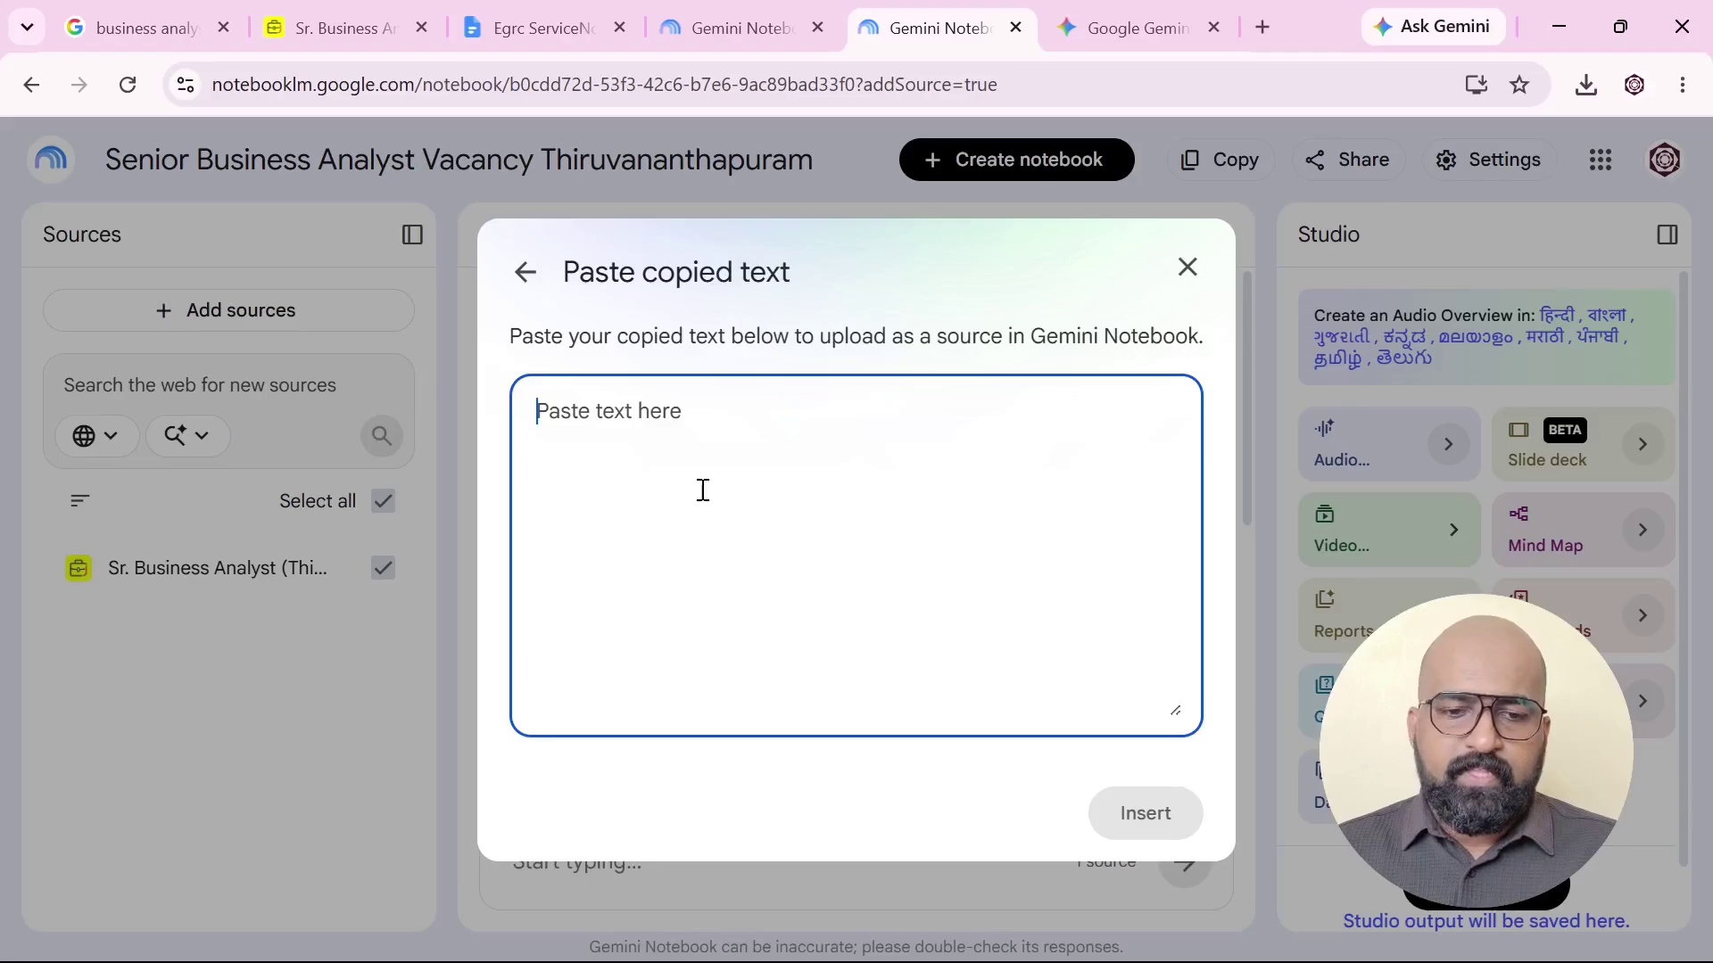
key("ctrl+v")
Remove "Apply directly on Shine", "Apply on Kit Job", "via Shine" and "8 days ago" from the pasted text and insert it as a source.
scroll(807, 601, "down", 10)
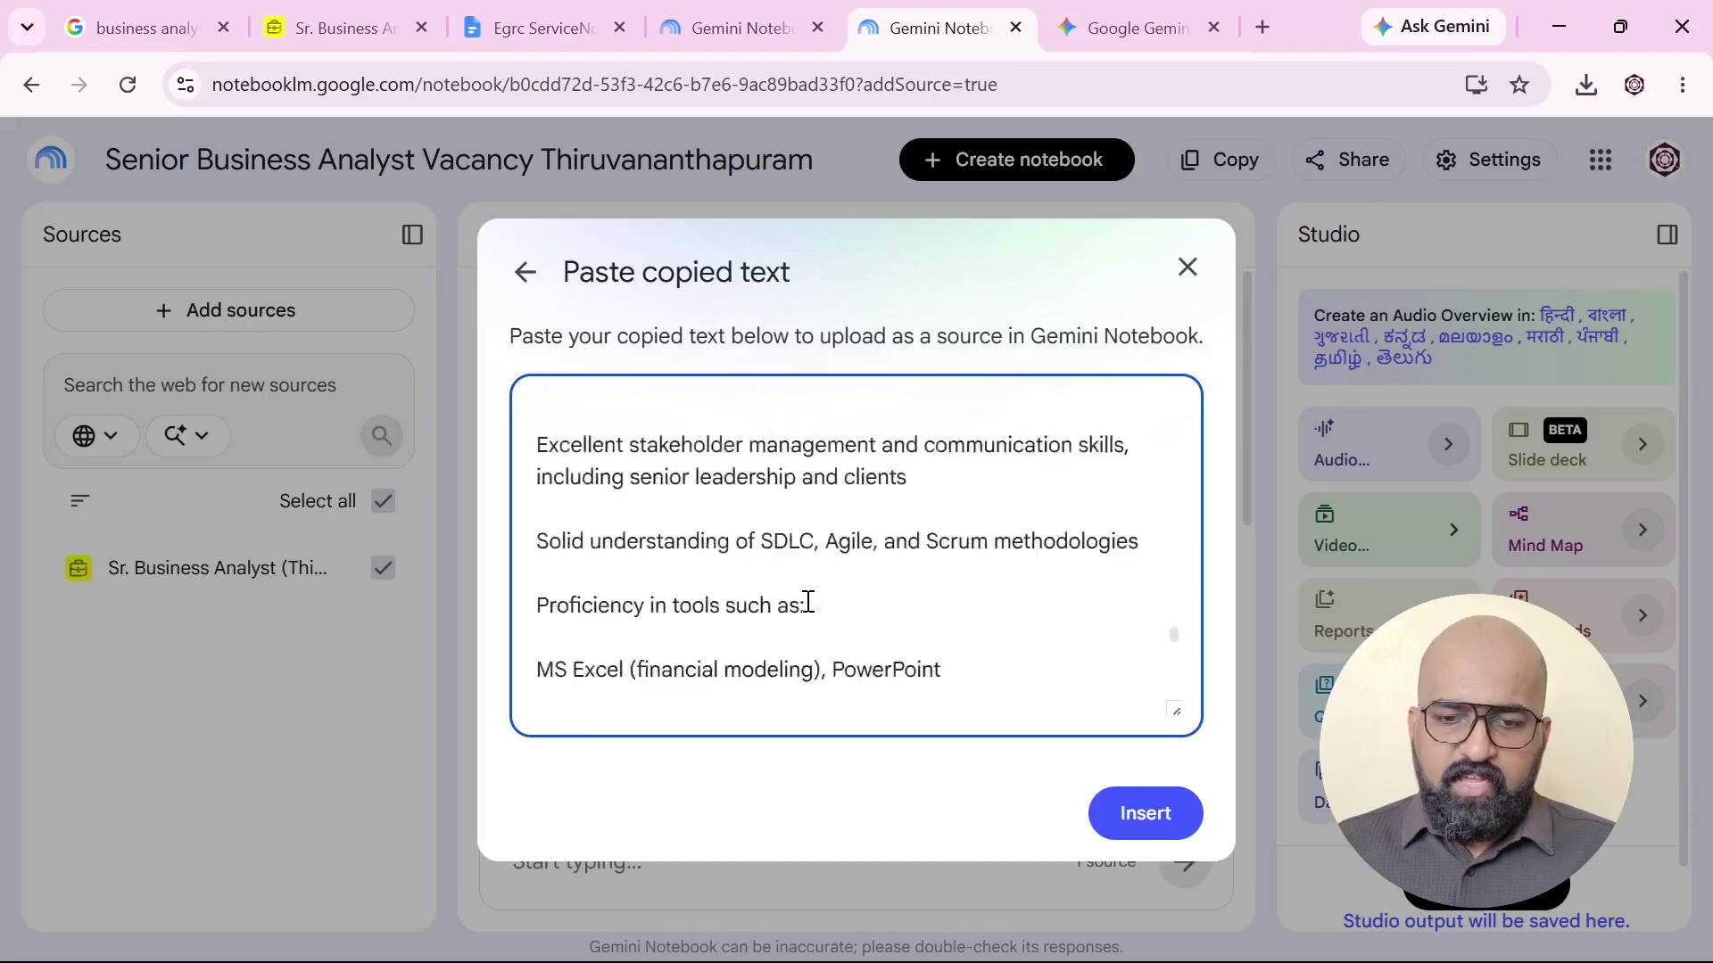
scroll(807, 601, "up", 15)
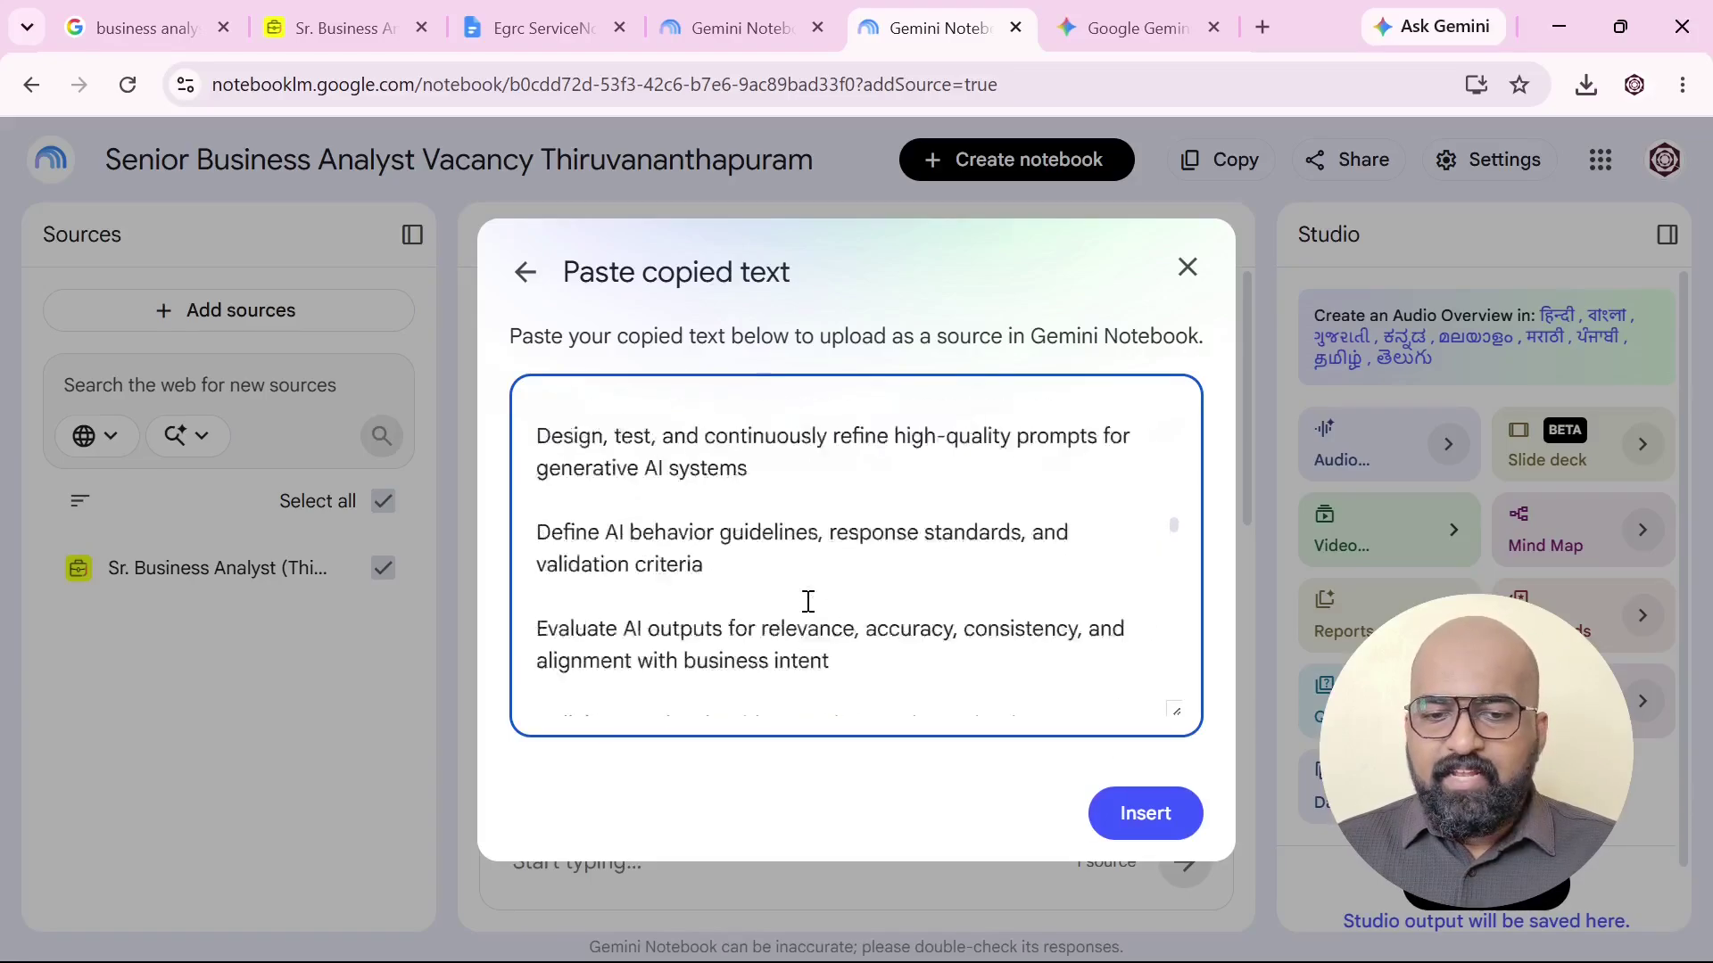
scroll(807, 602, "up", 5)
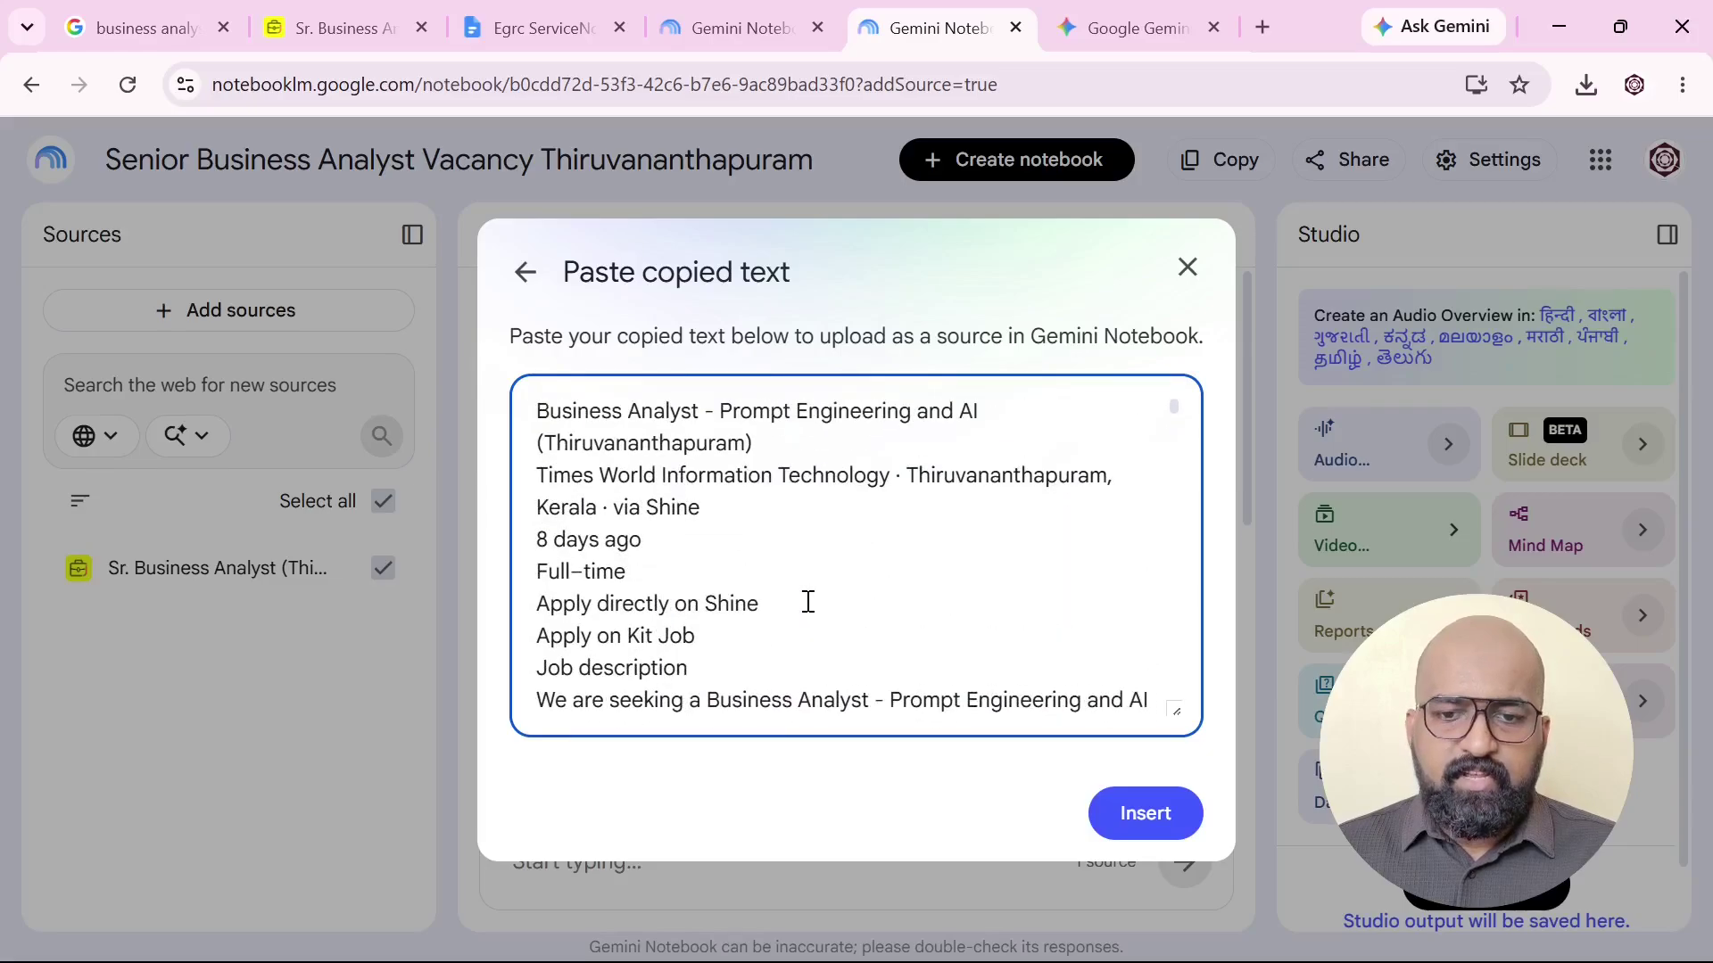
left_click_drag(697, 638, 532, 606)
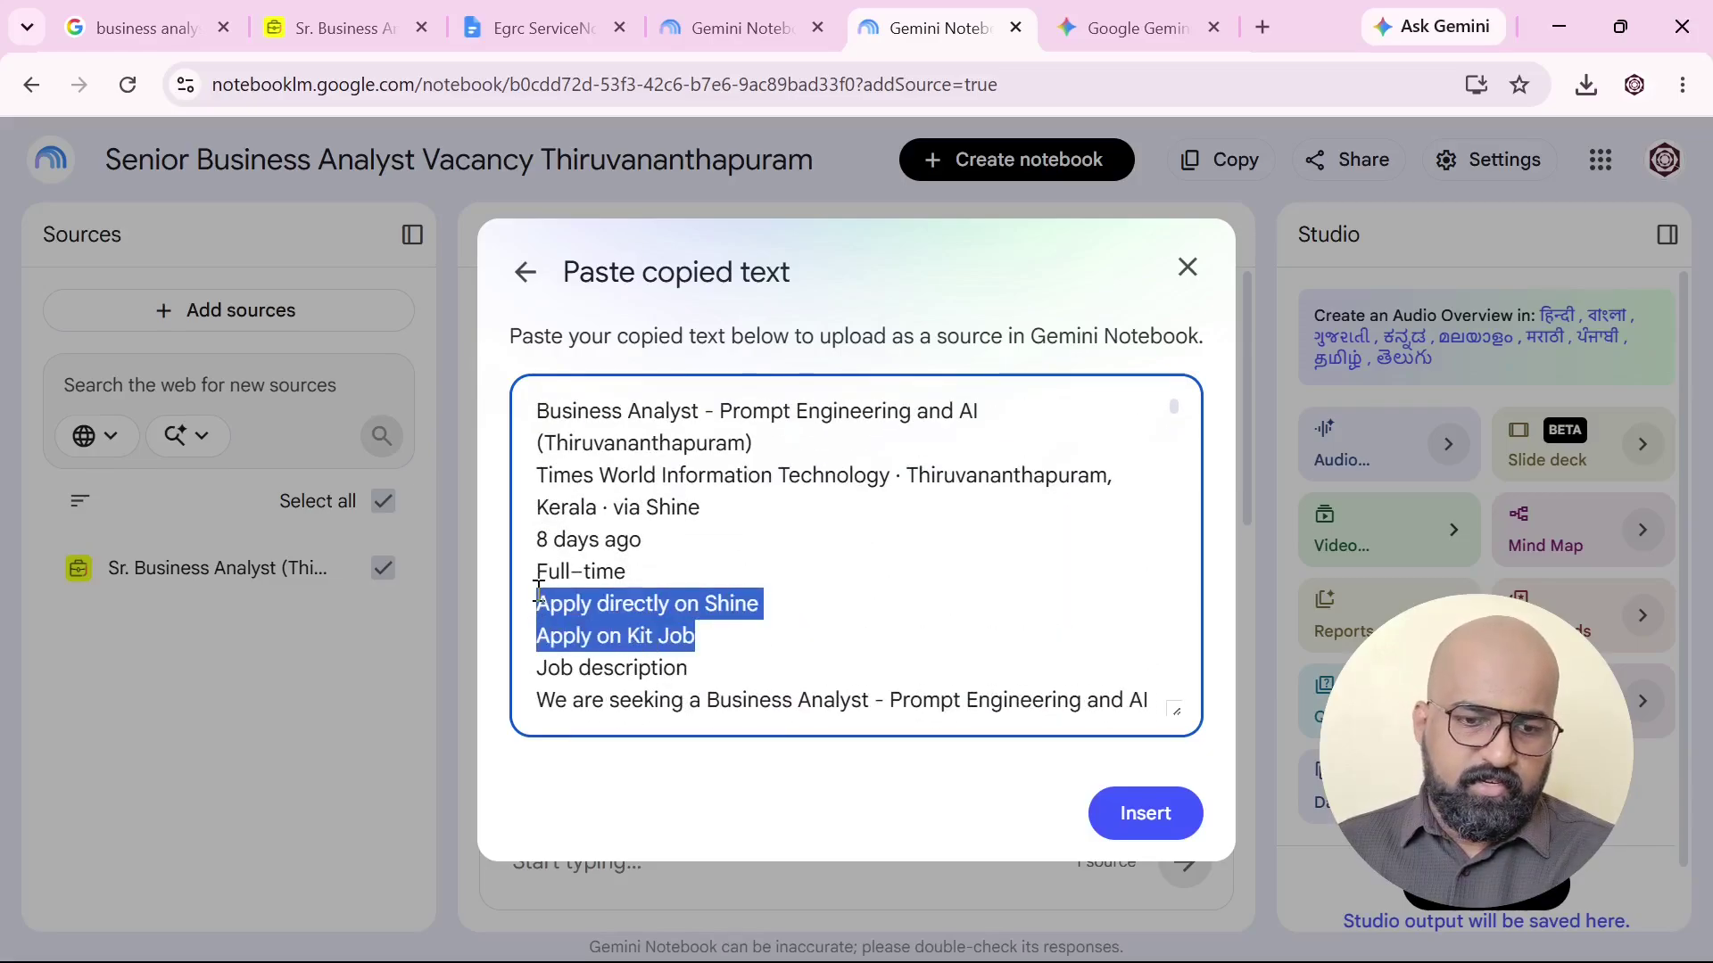
key("BackSpace")
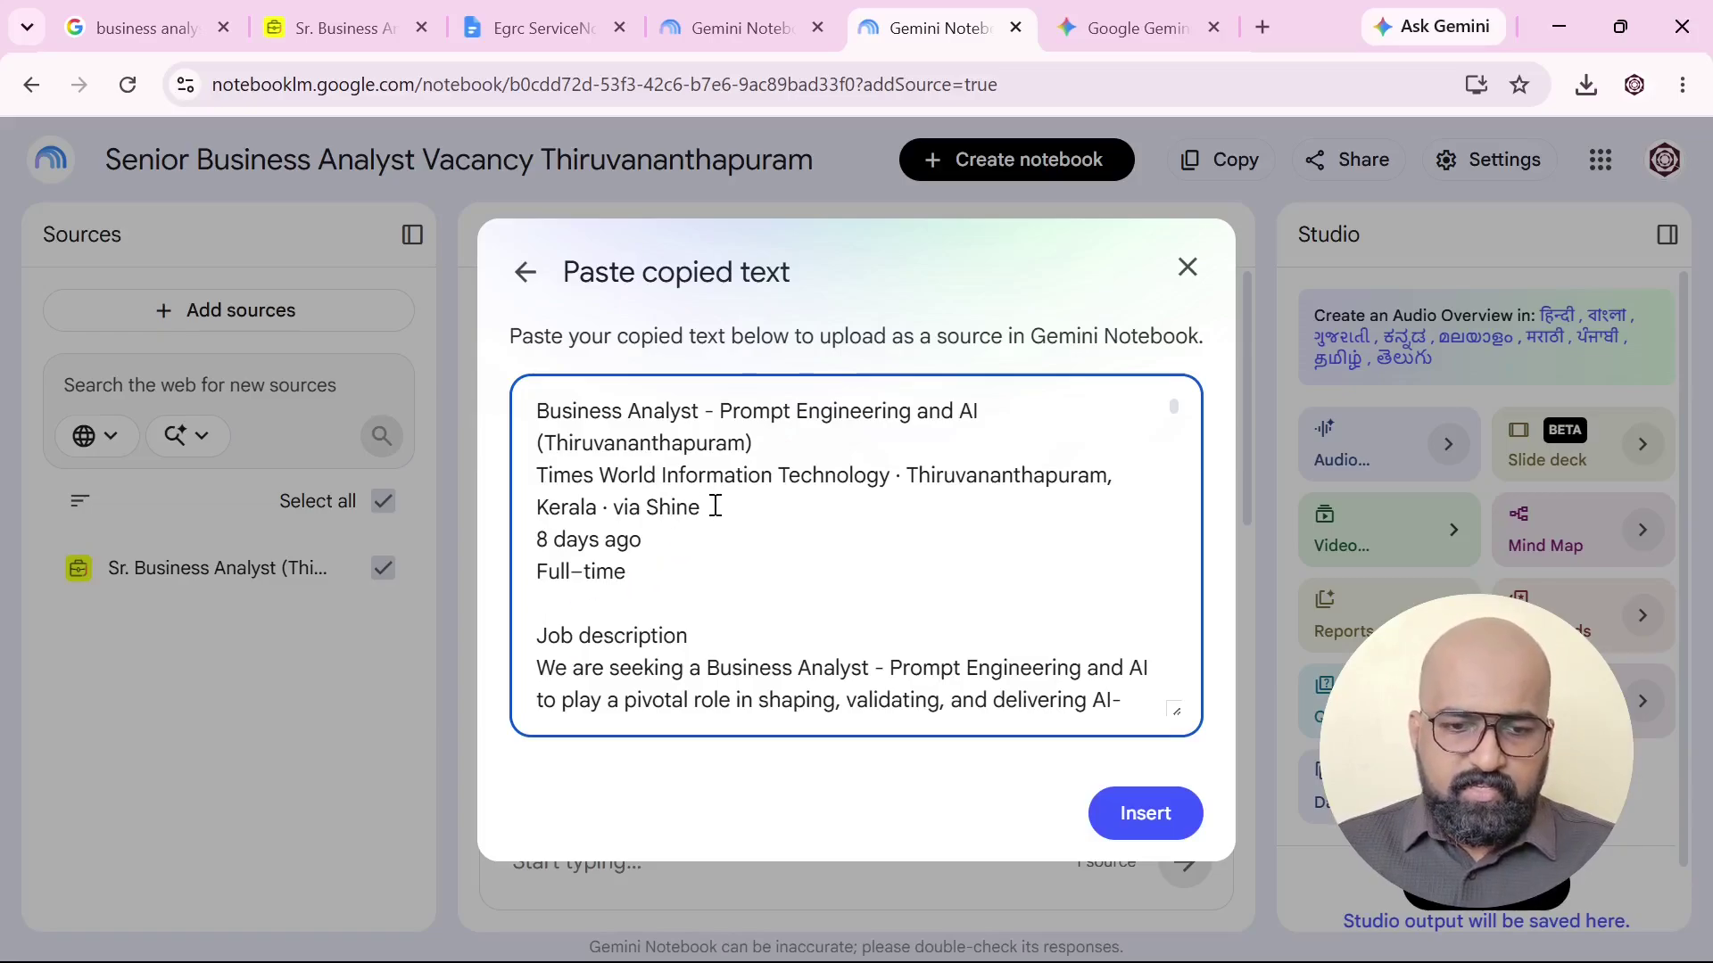
left_click_drag(712, 505, 521, 558)
key("BackSpace")
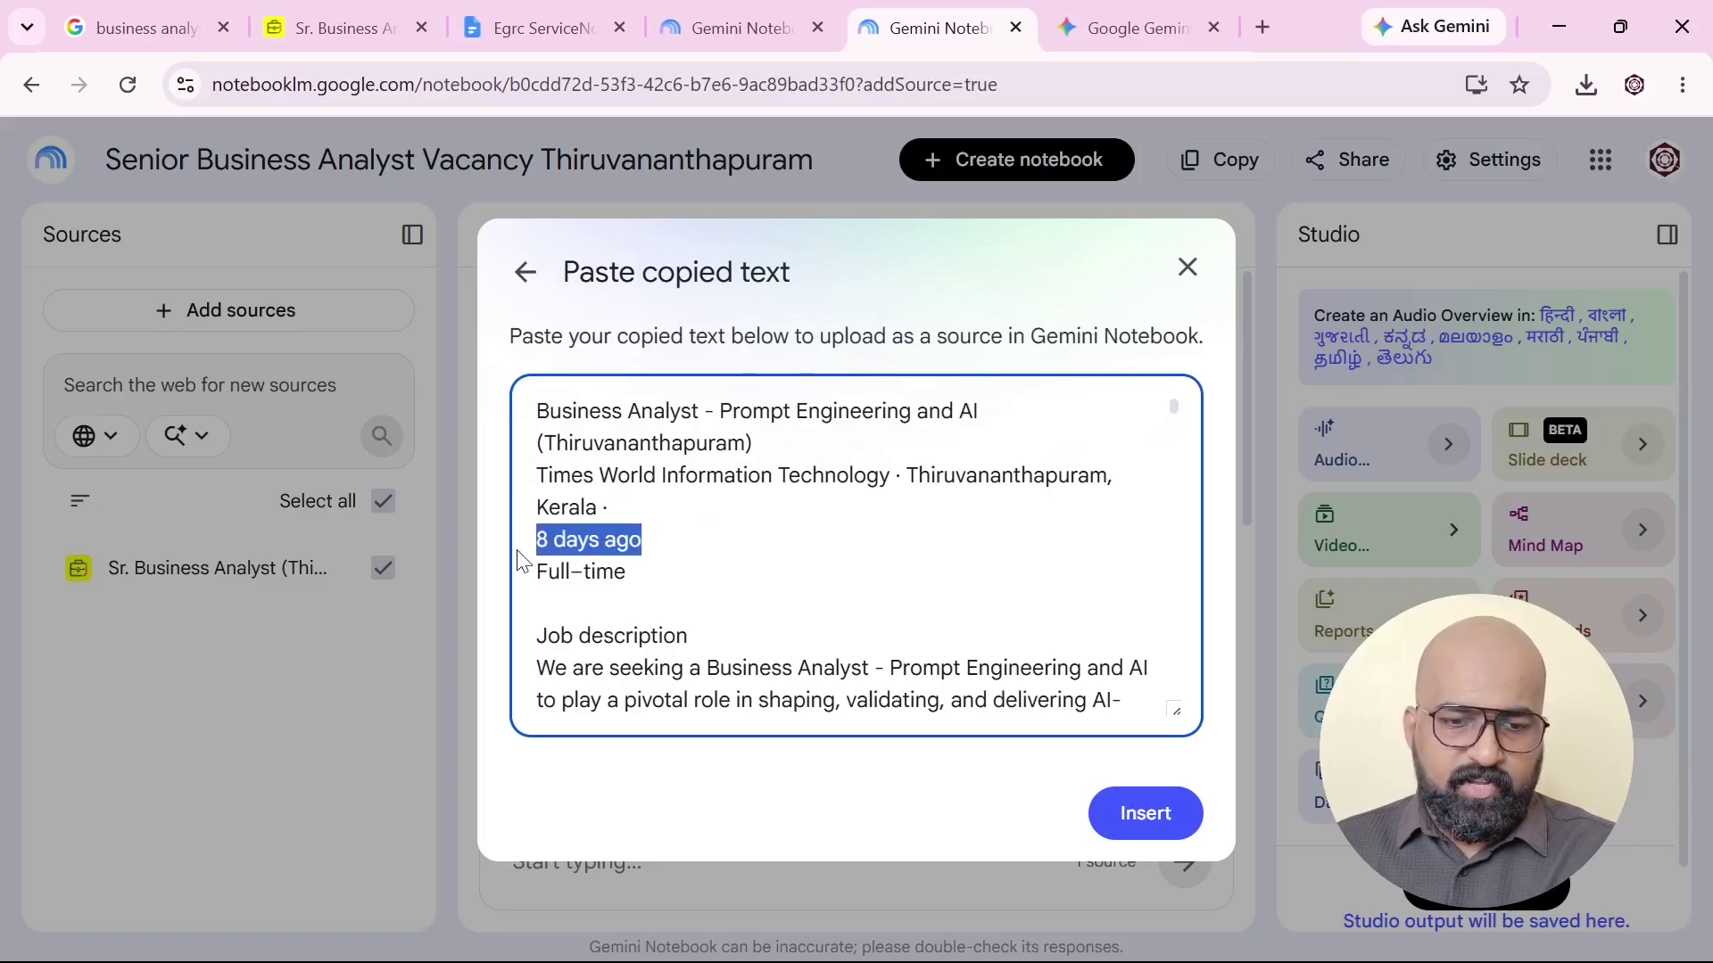
key("BackSpace")
key("BackSpace")
key("BackSpace")
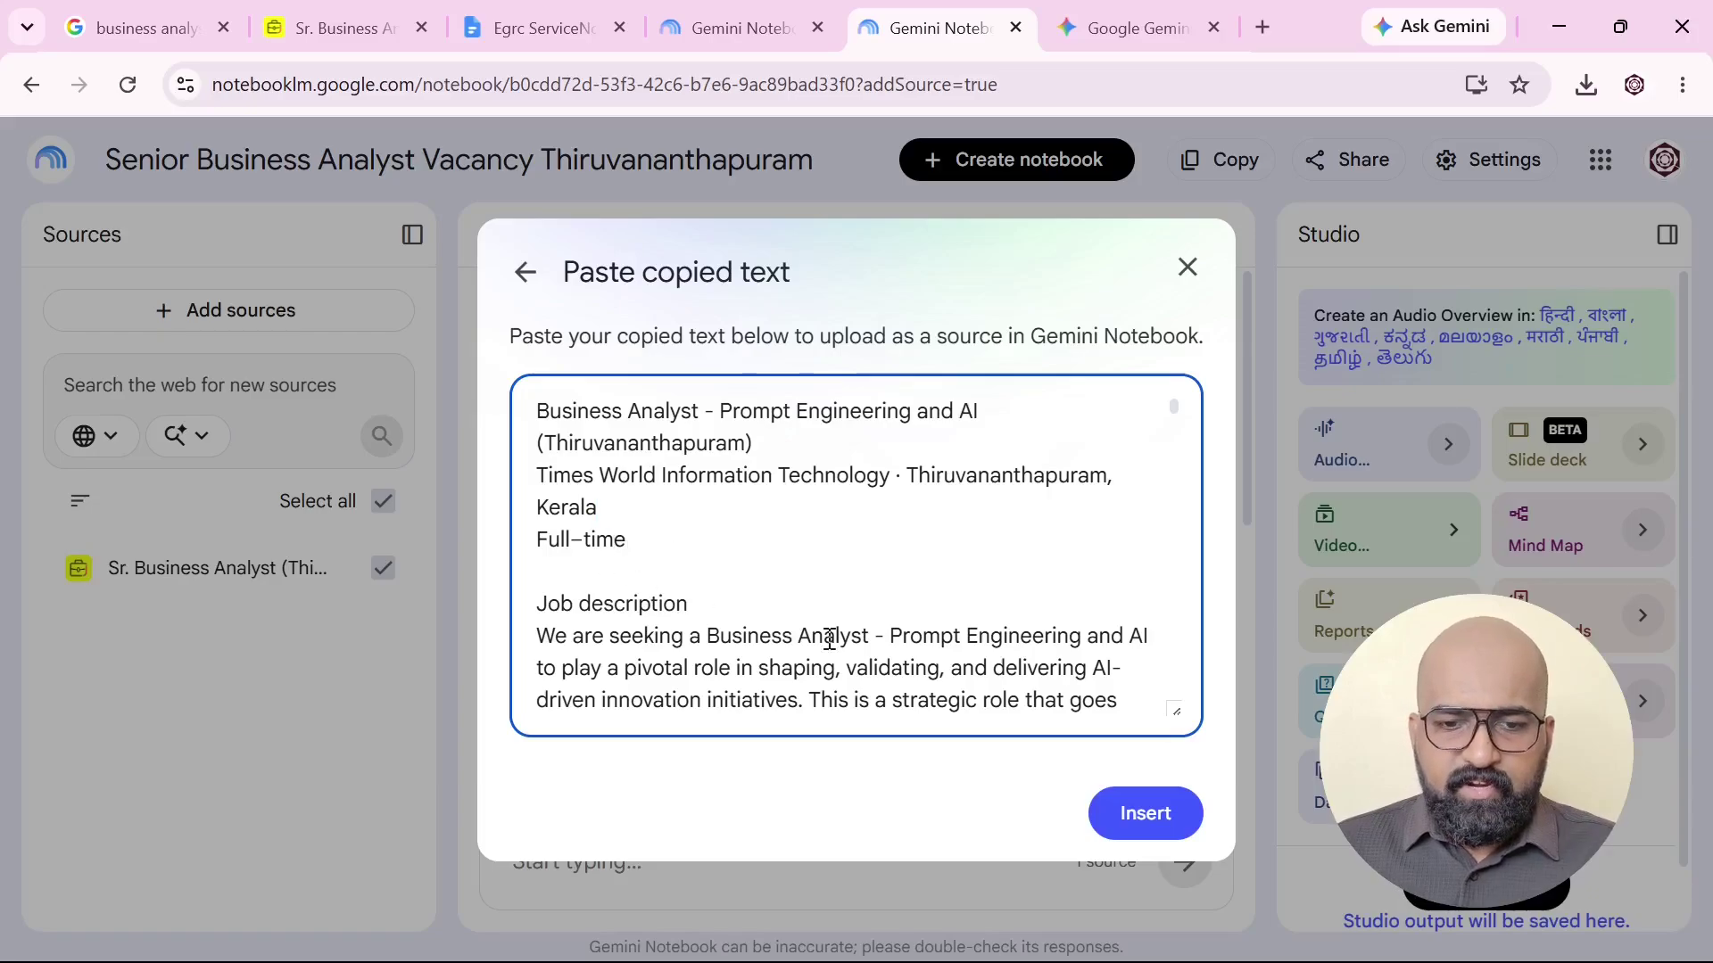
left_click(1146, 815)
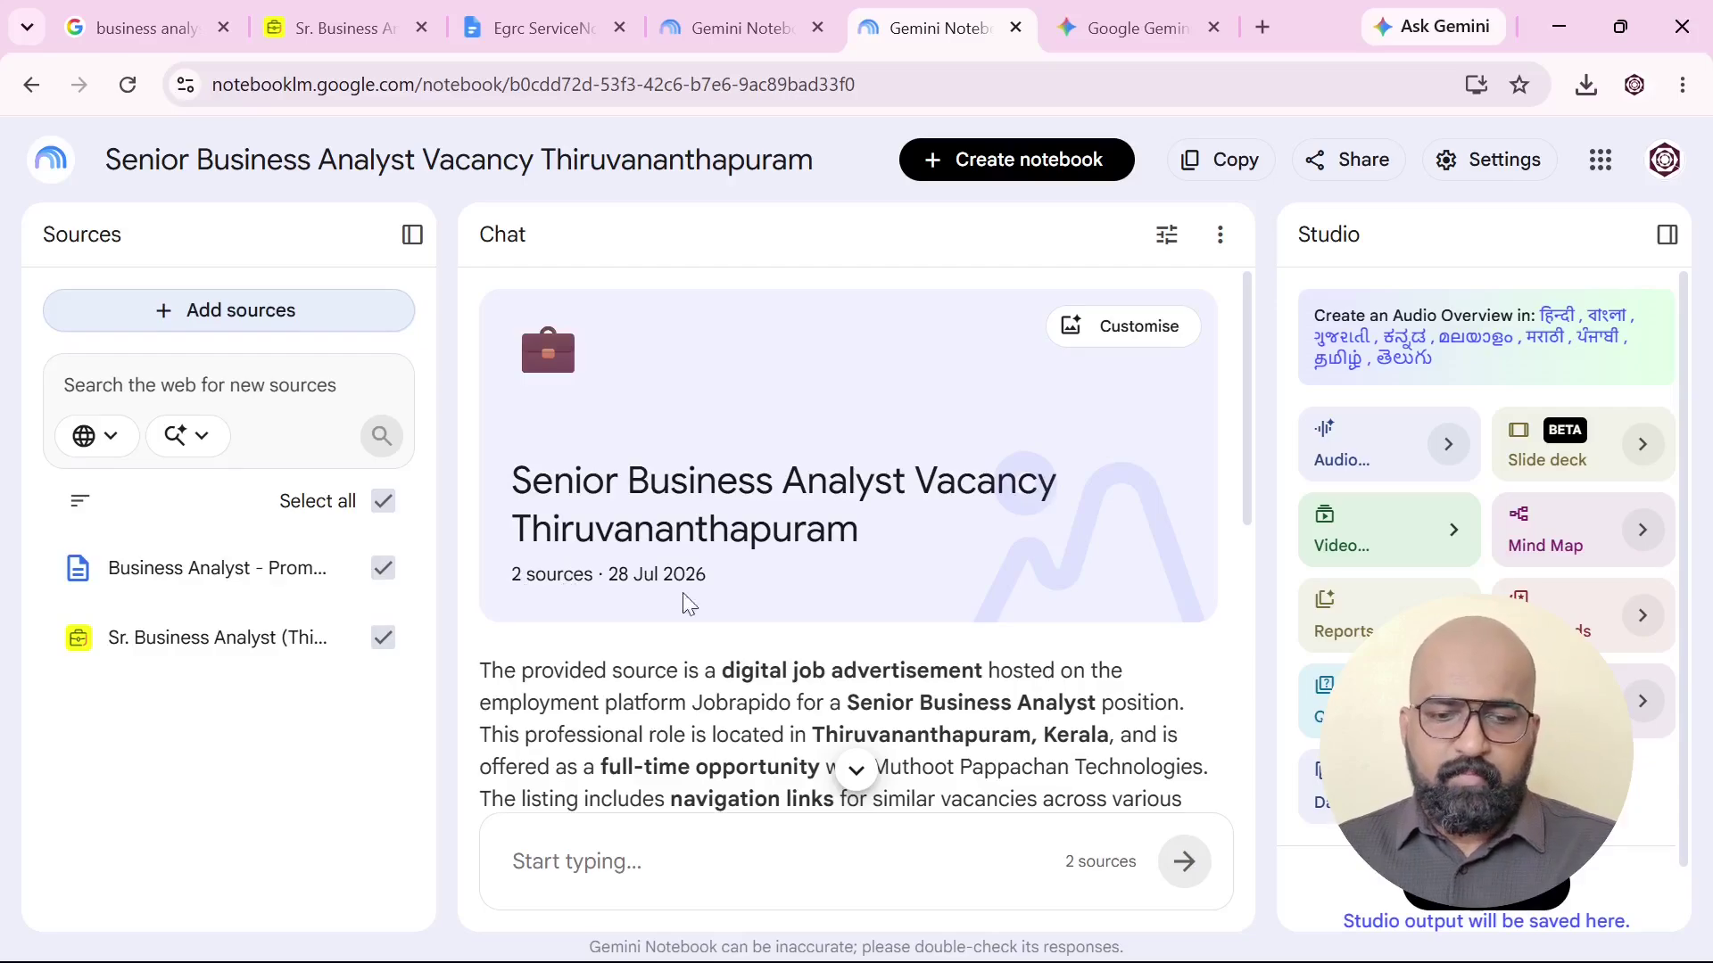
Reload the notebook page to refresh the chat summary for both sources, and read it.
scroll(733, 613, "down", 3)
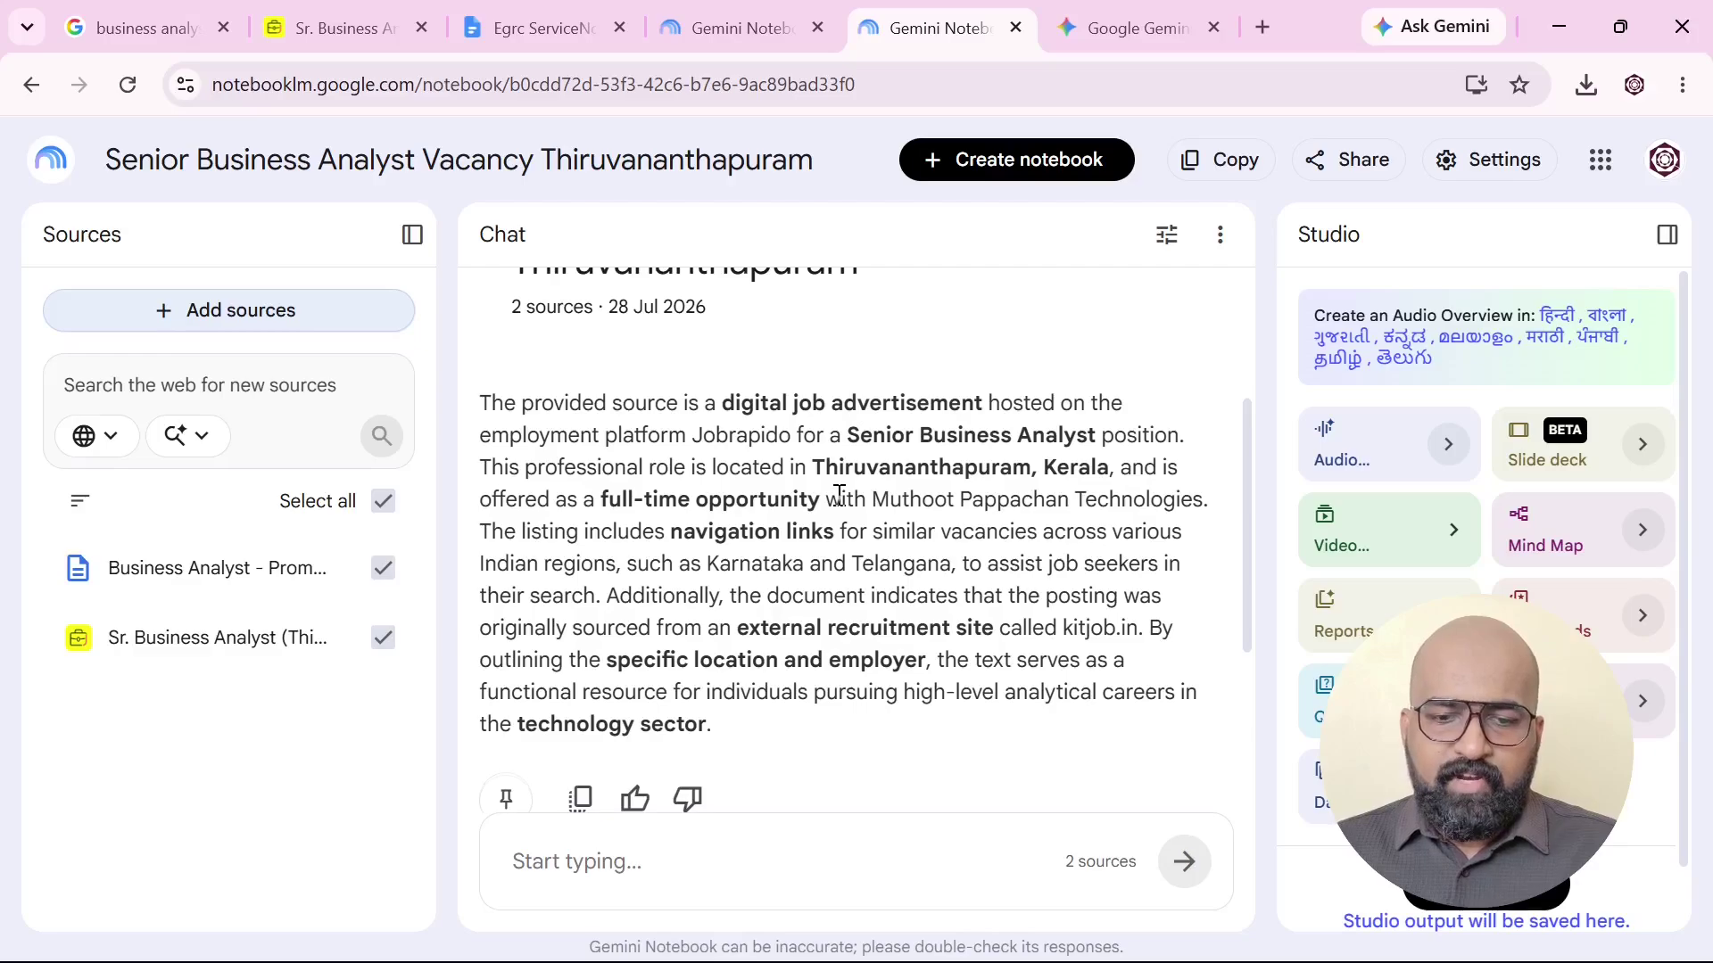
scroll(839, 495, "up", 3)
left_click(126, 86)
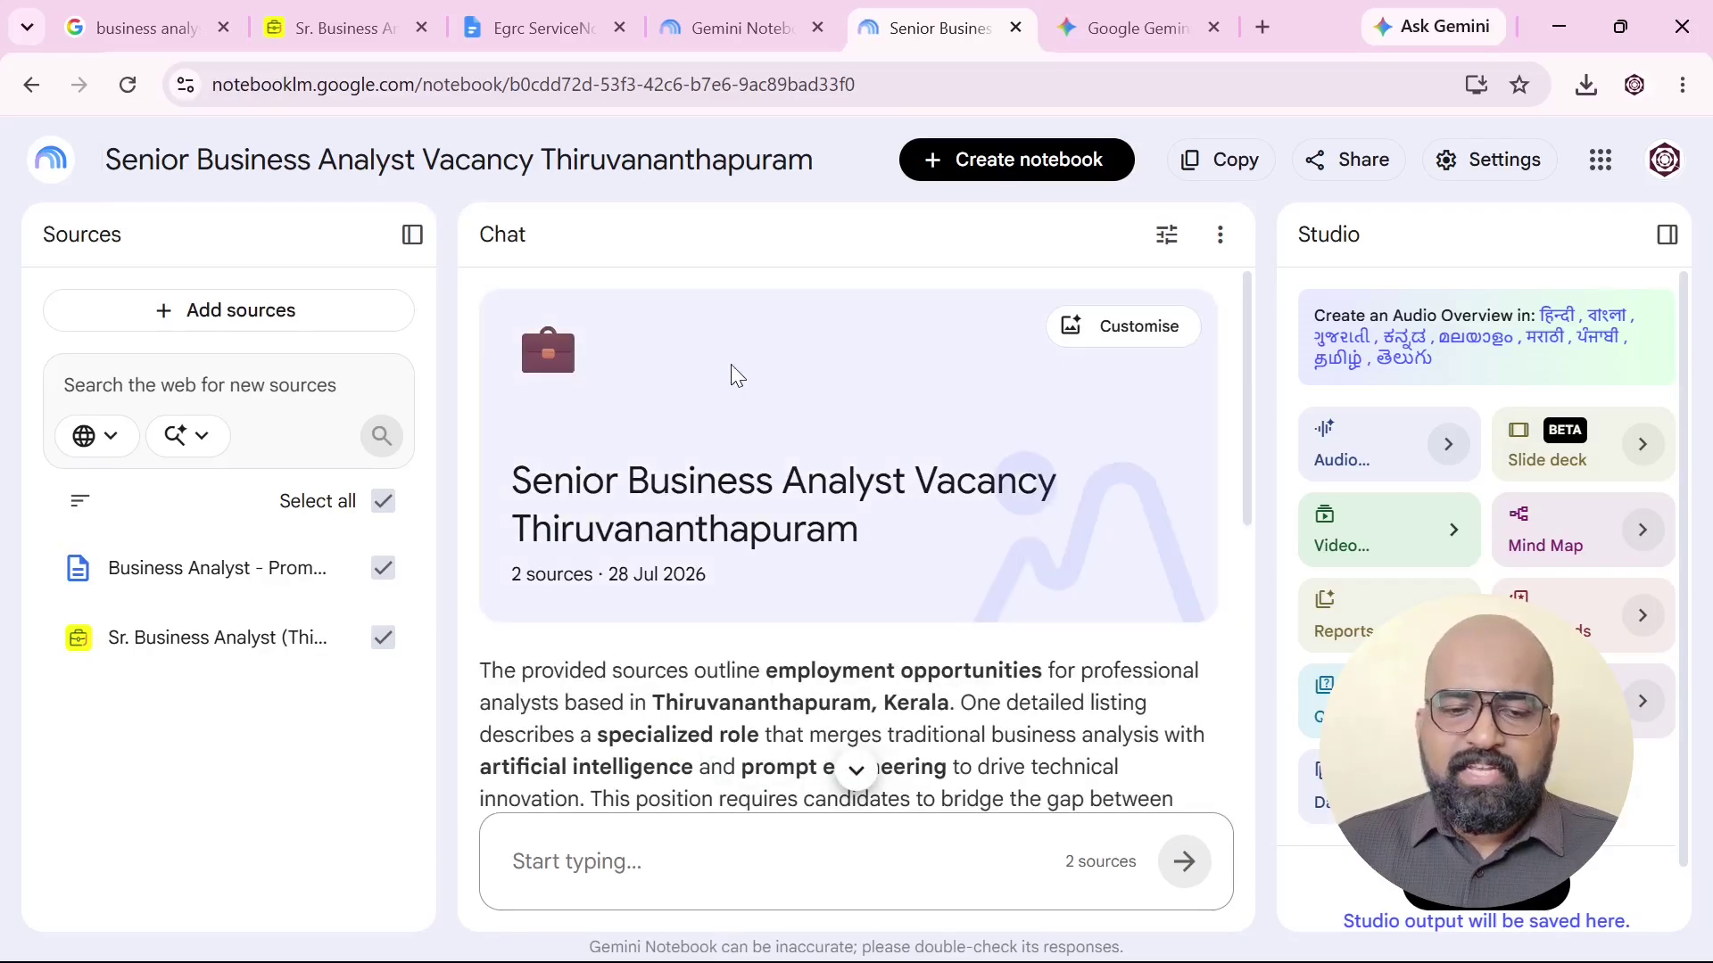
scroll(737, 374, "down", 3)
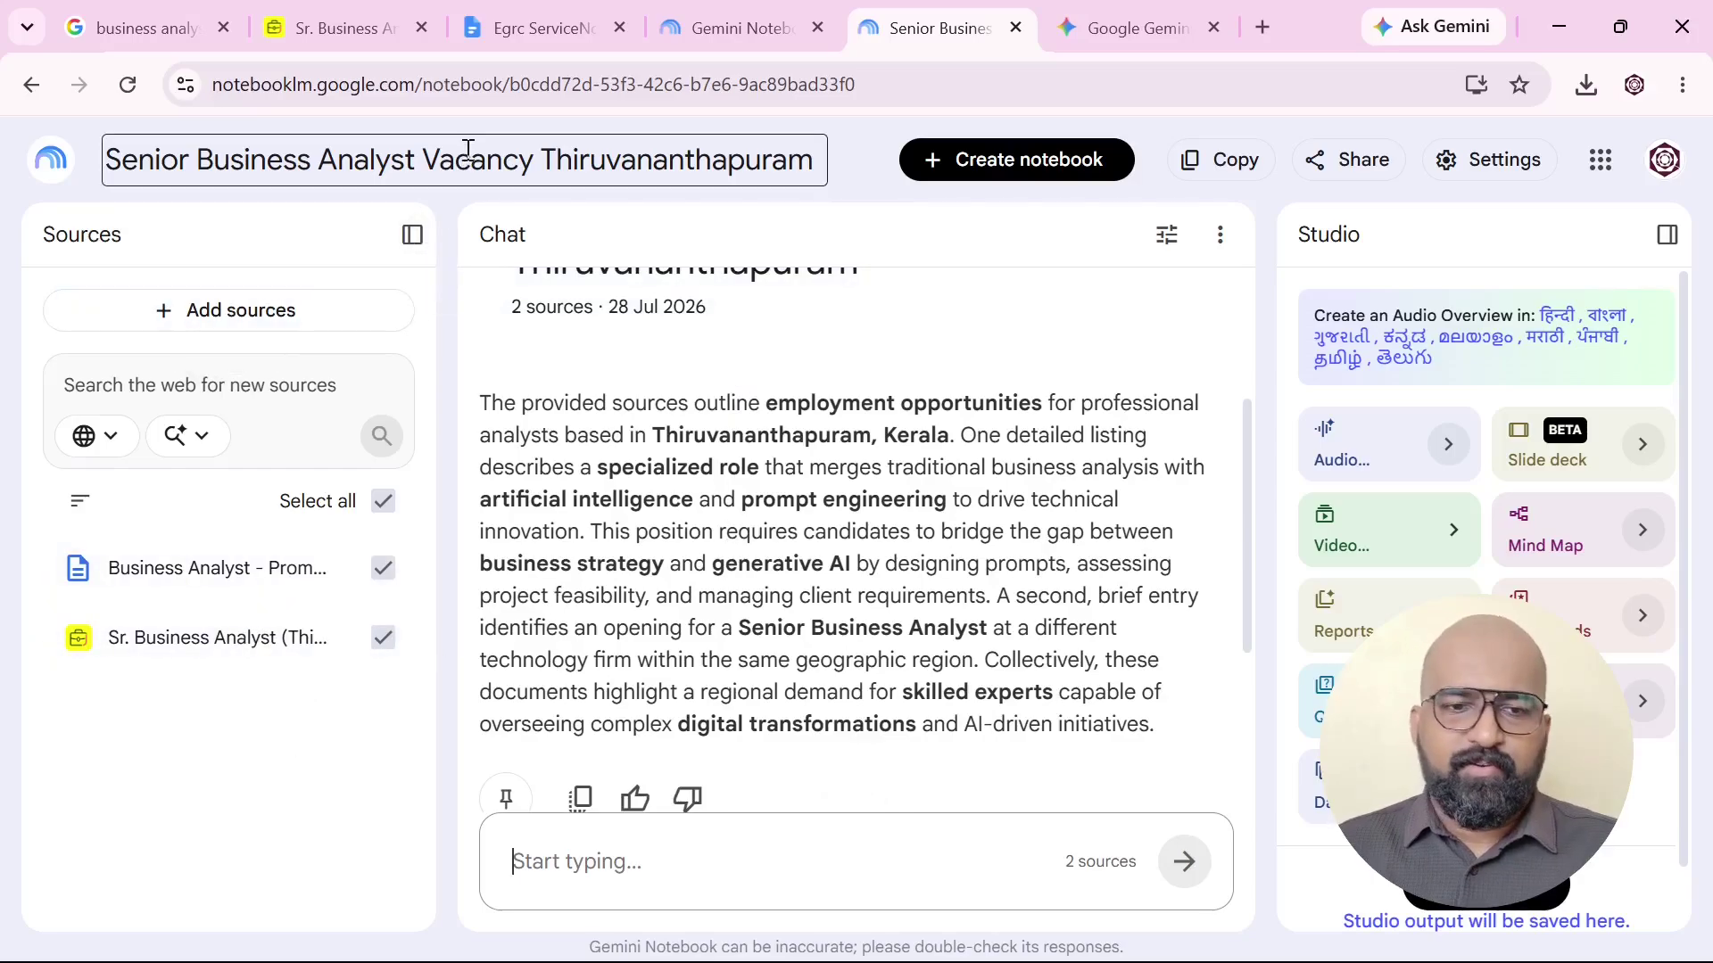
Look at the "Egrc ServiceNow_BA Senior" job description in Google Docs and return to the Gemini notebook.
left_click(517, 32)
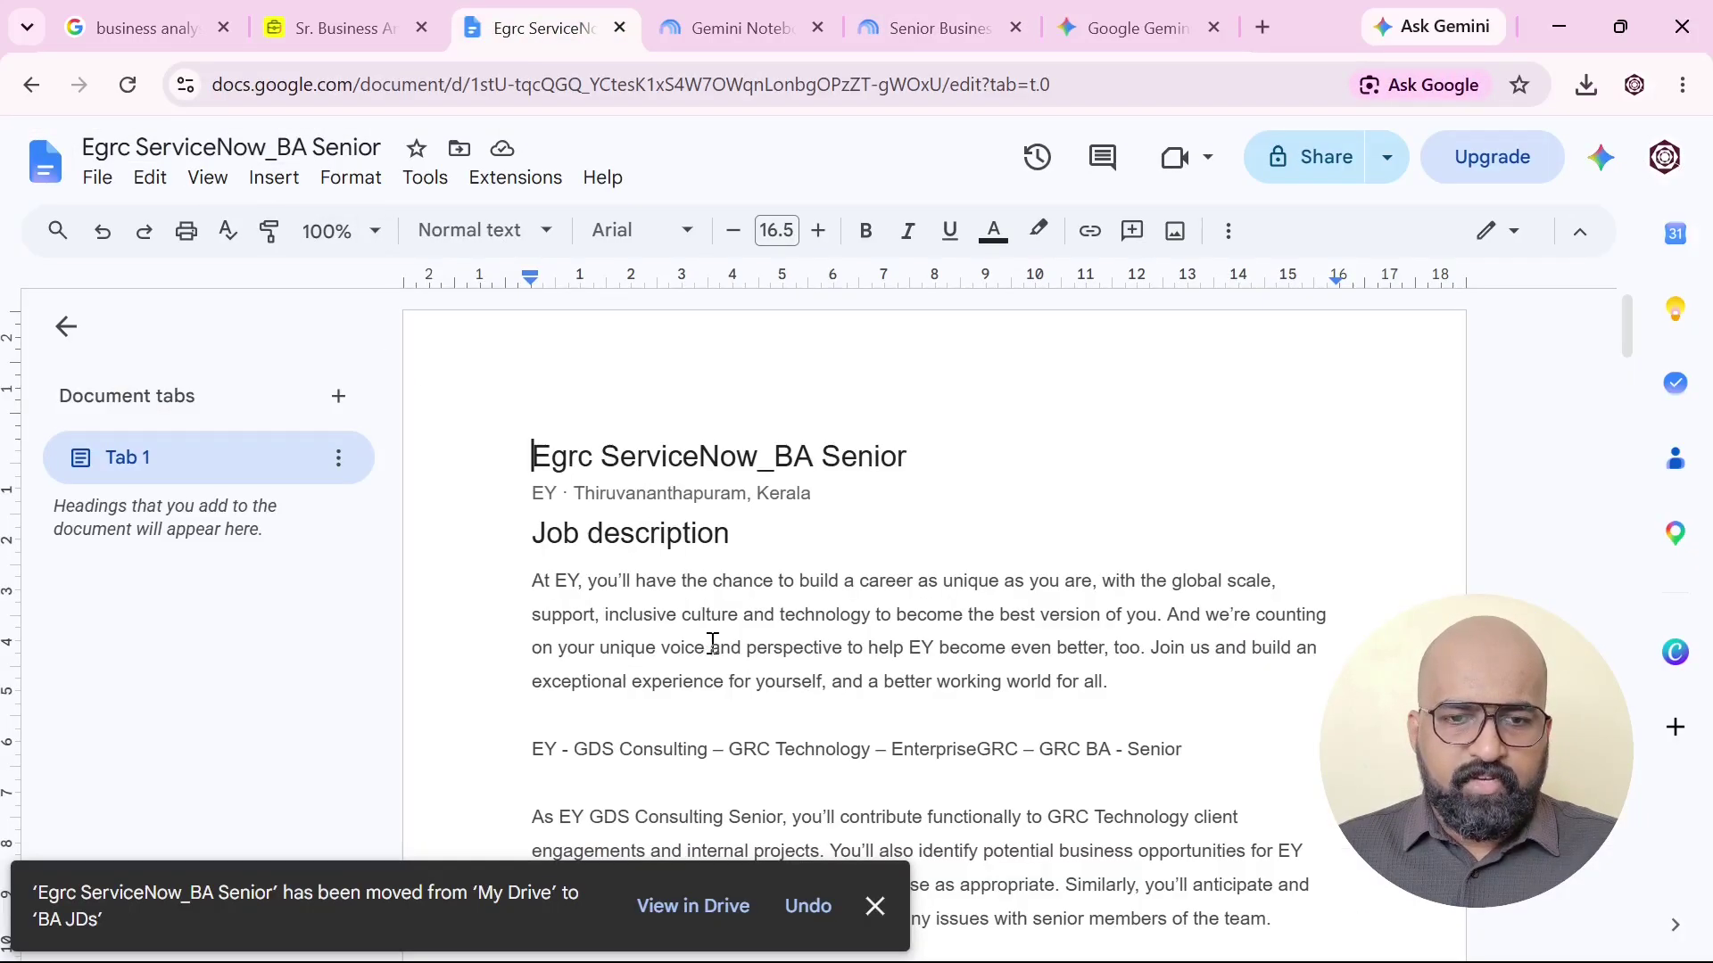
left_click(941, 26)
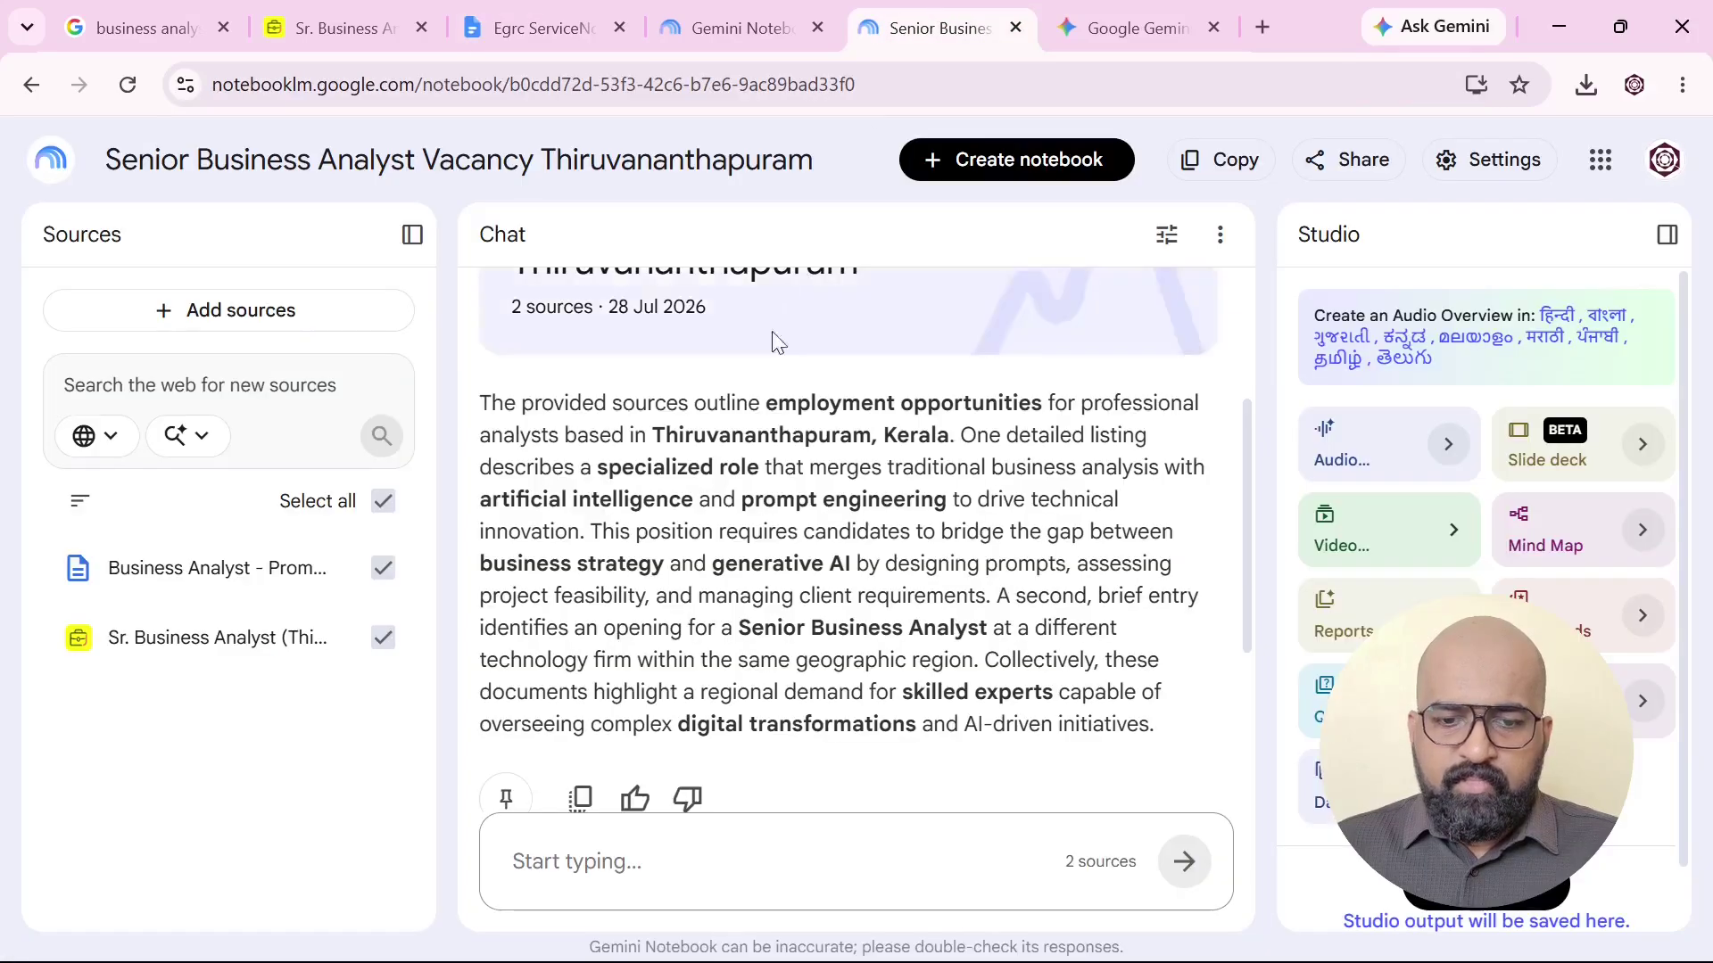
Add the "Egrc ServiceNow_BA Senior" document from the BA JDs folder in My Drive as a notebook source.
left_click(328, 312)
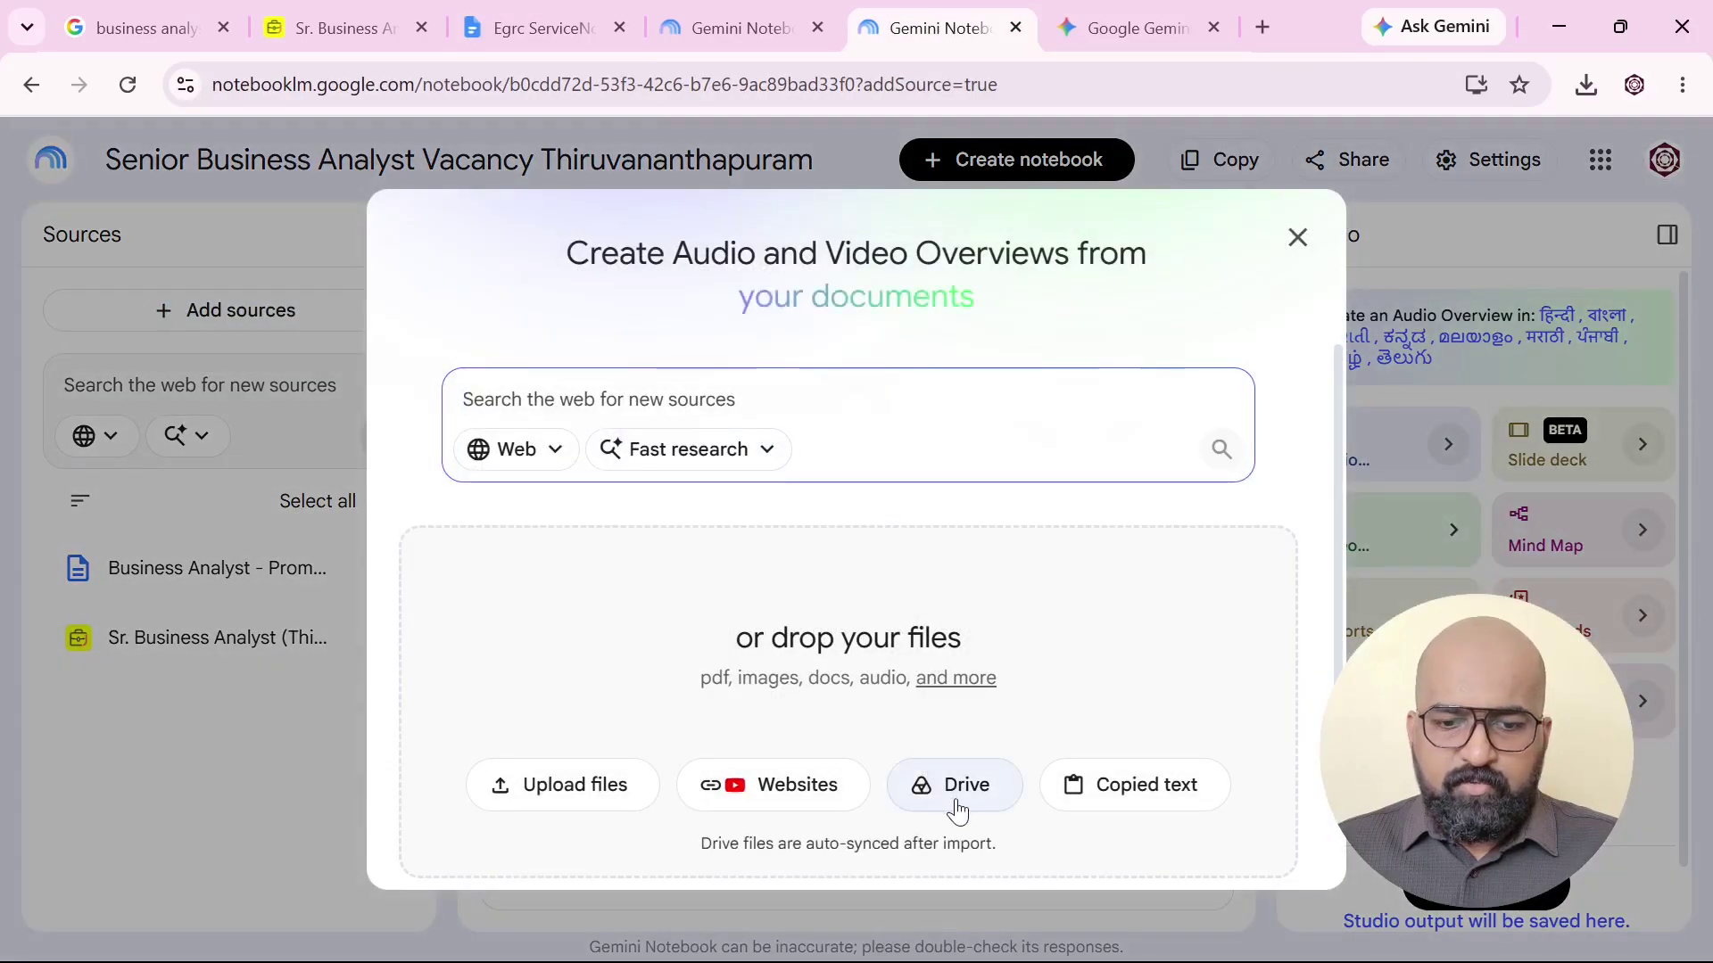
left_click(956, 806)
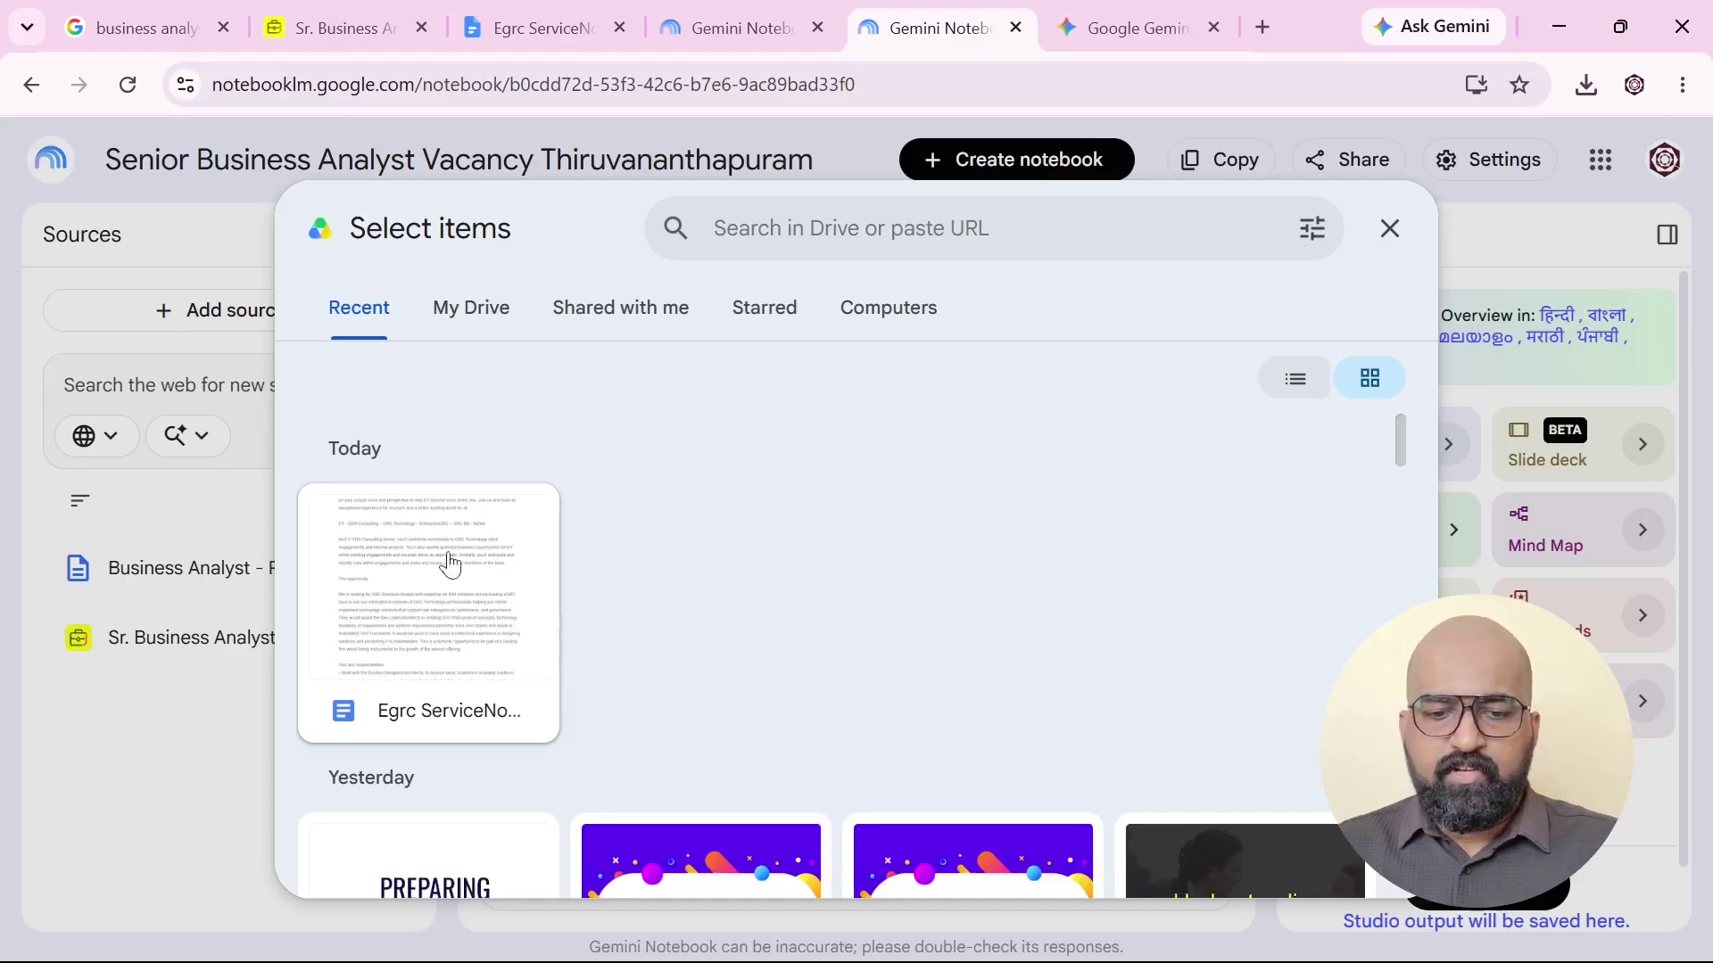
left_click(470, 307)
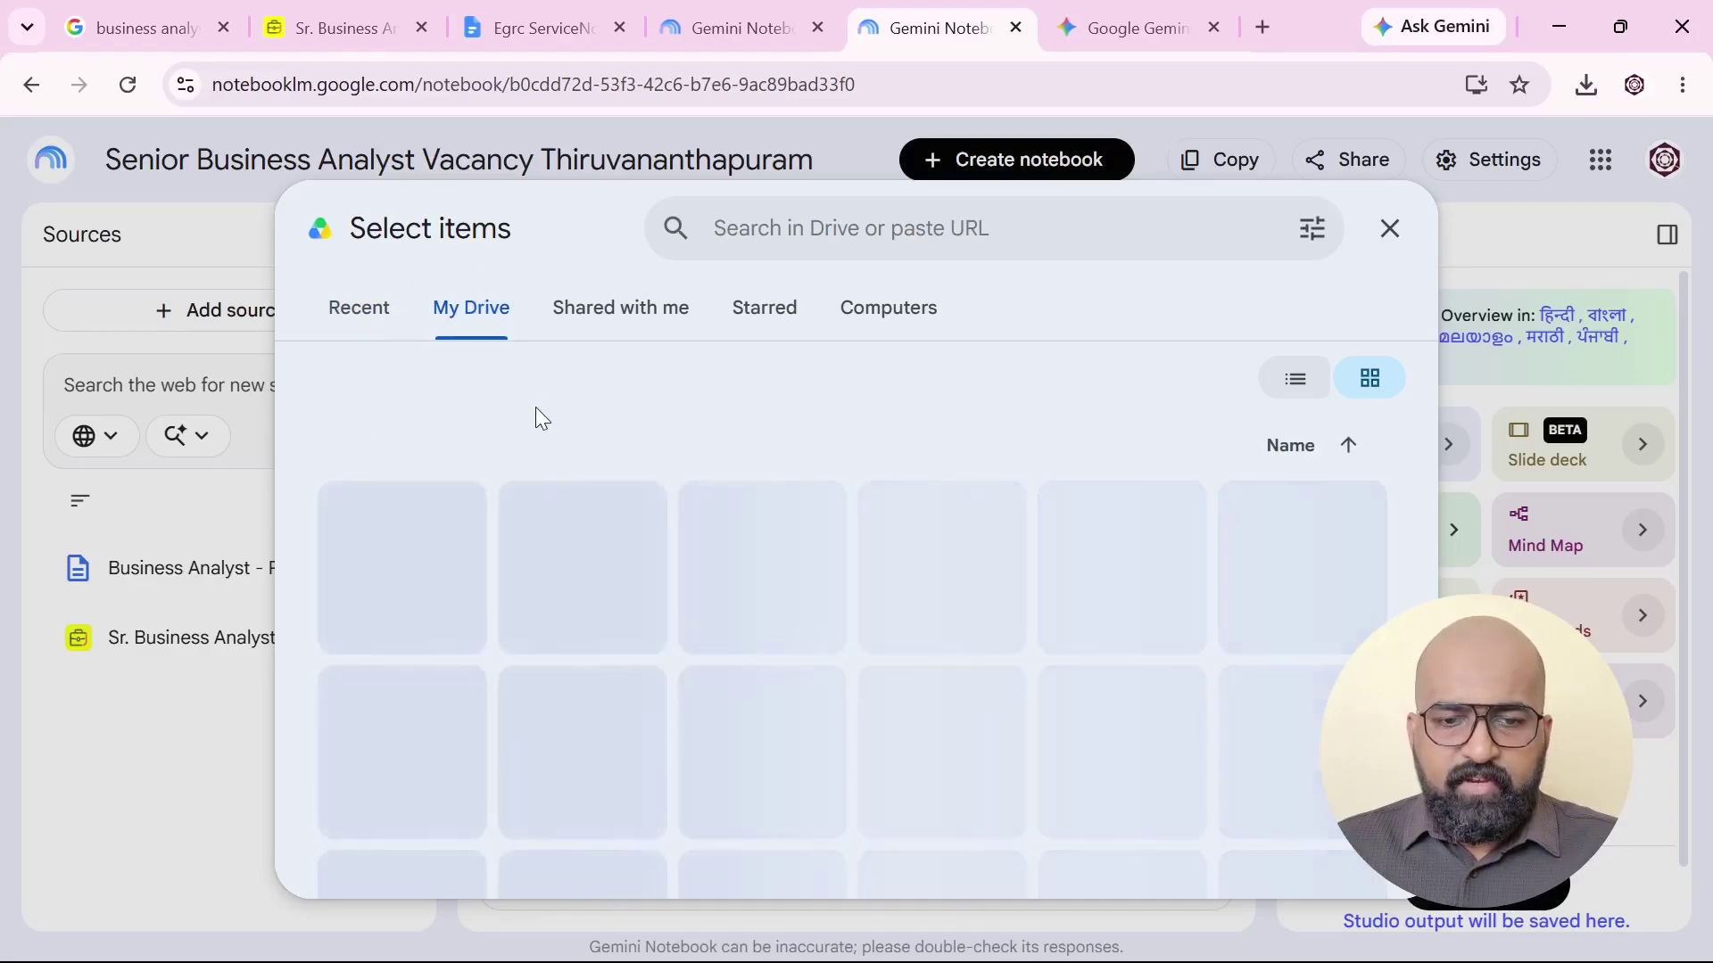
double_click(714, 599)
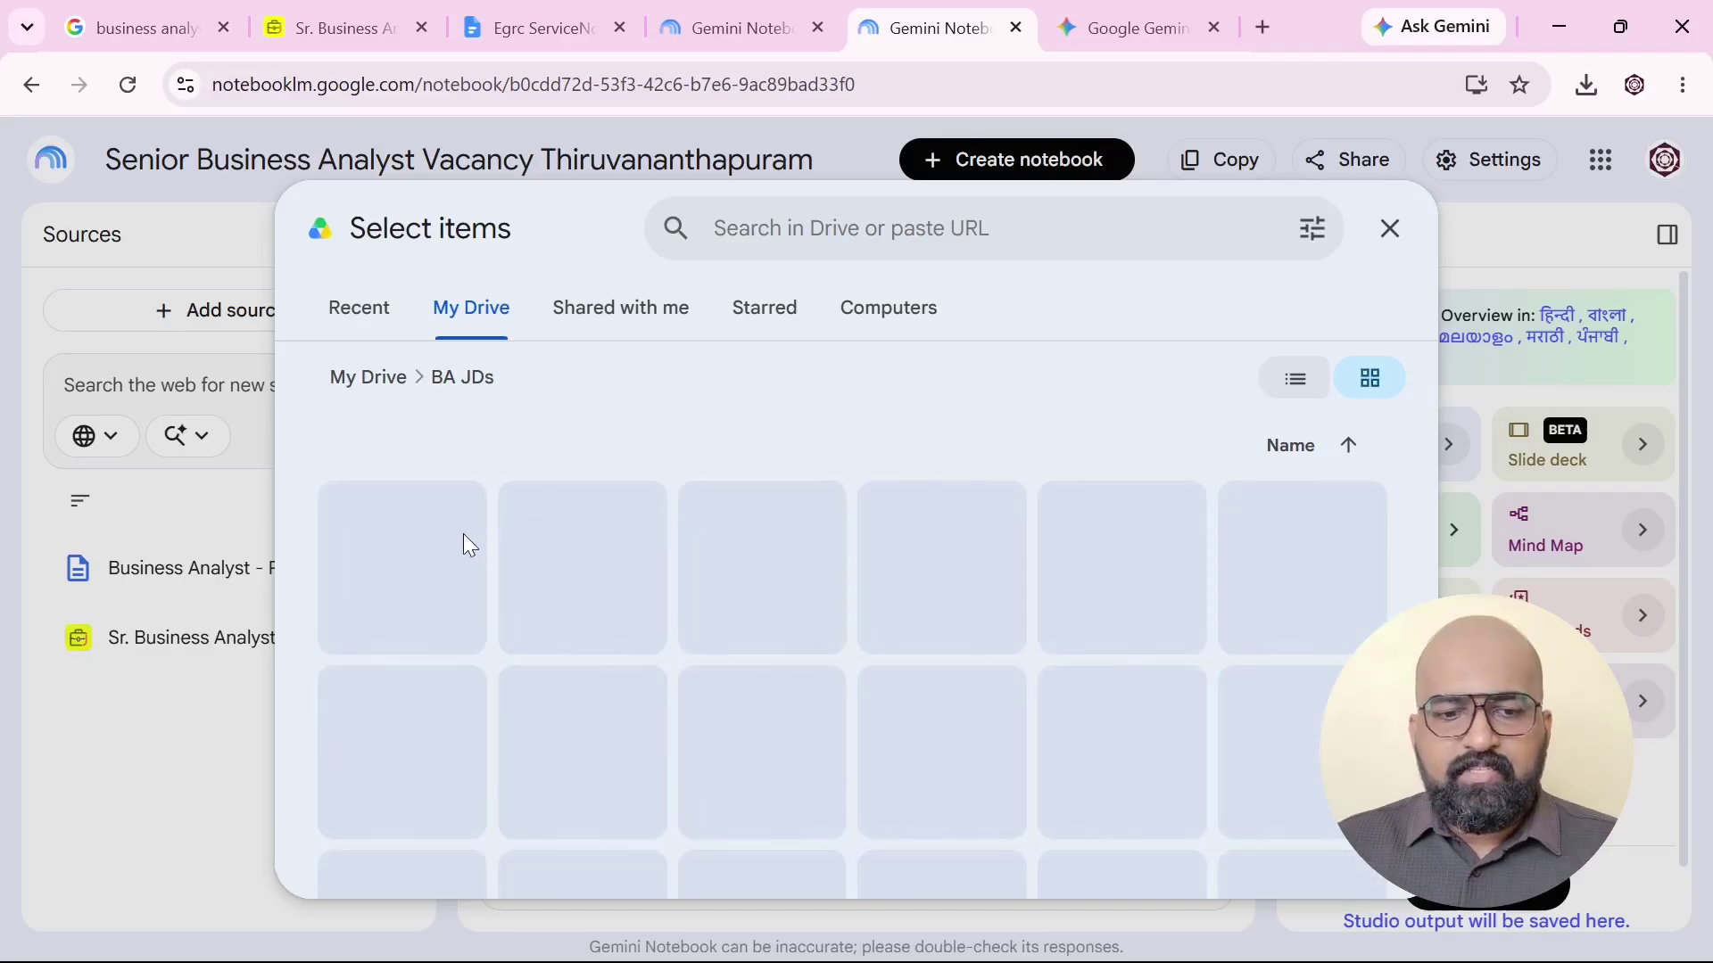
left_click(421, 580)
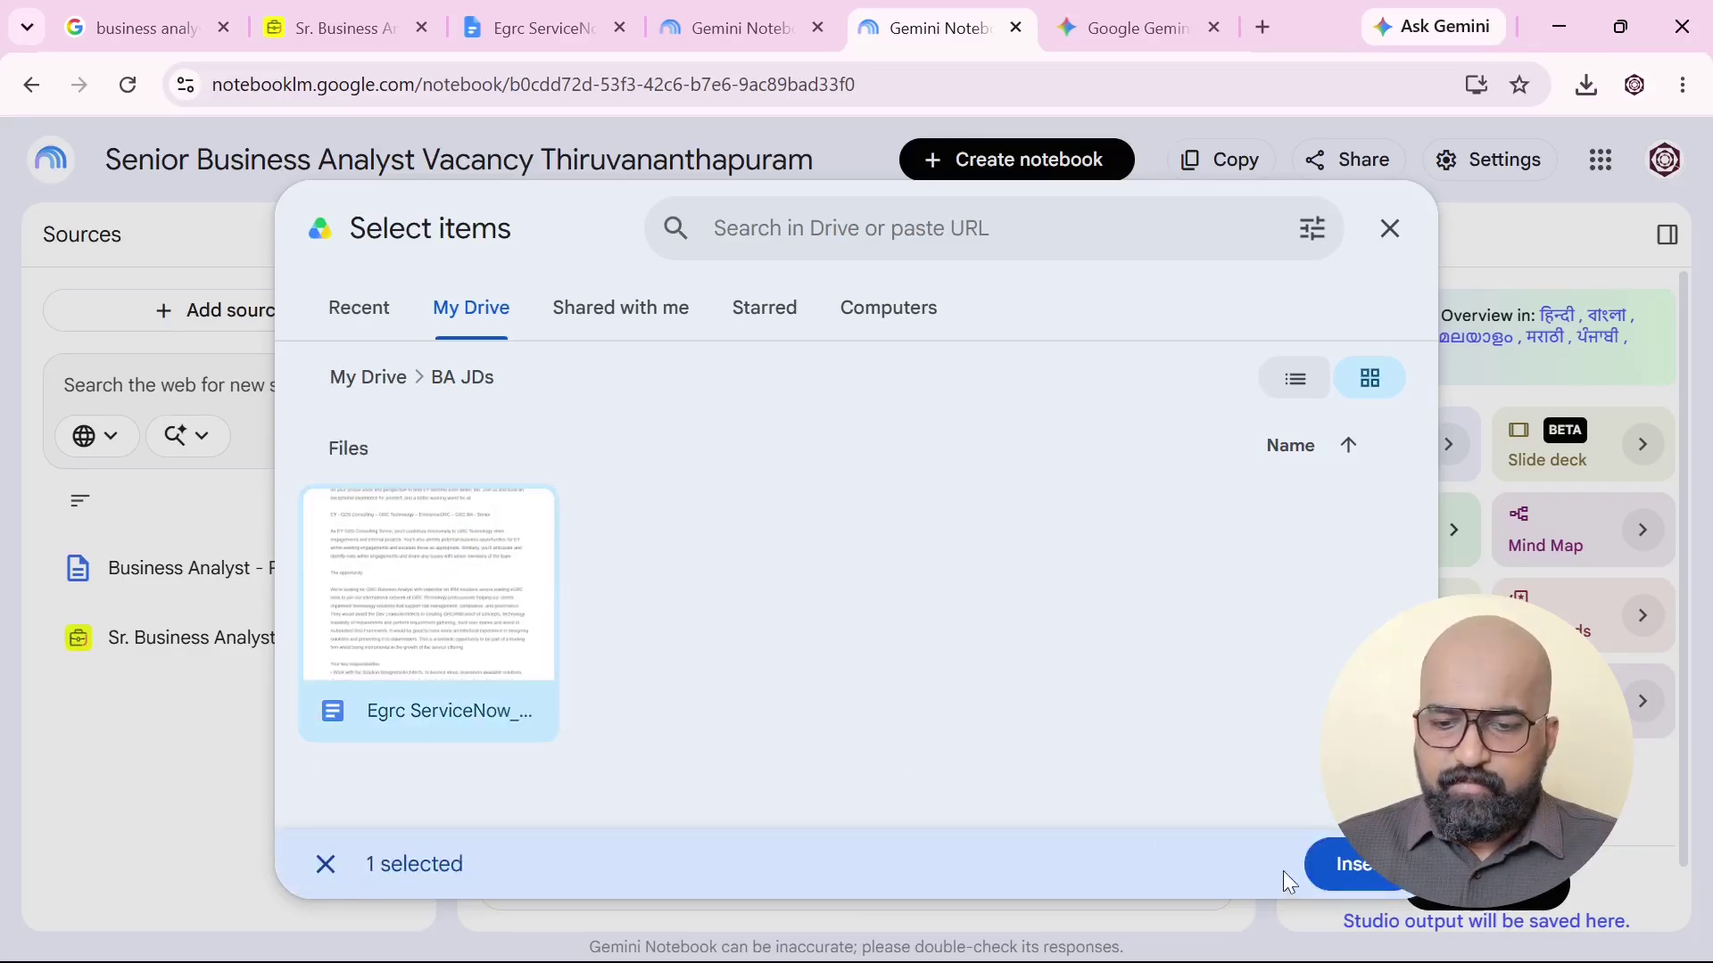
left_click(1346, 864)
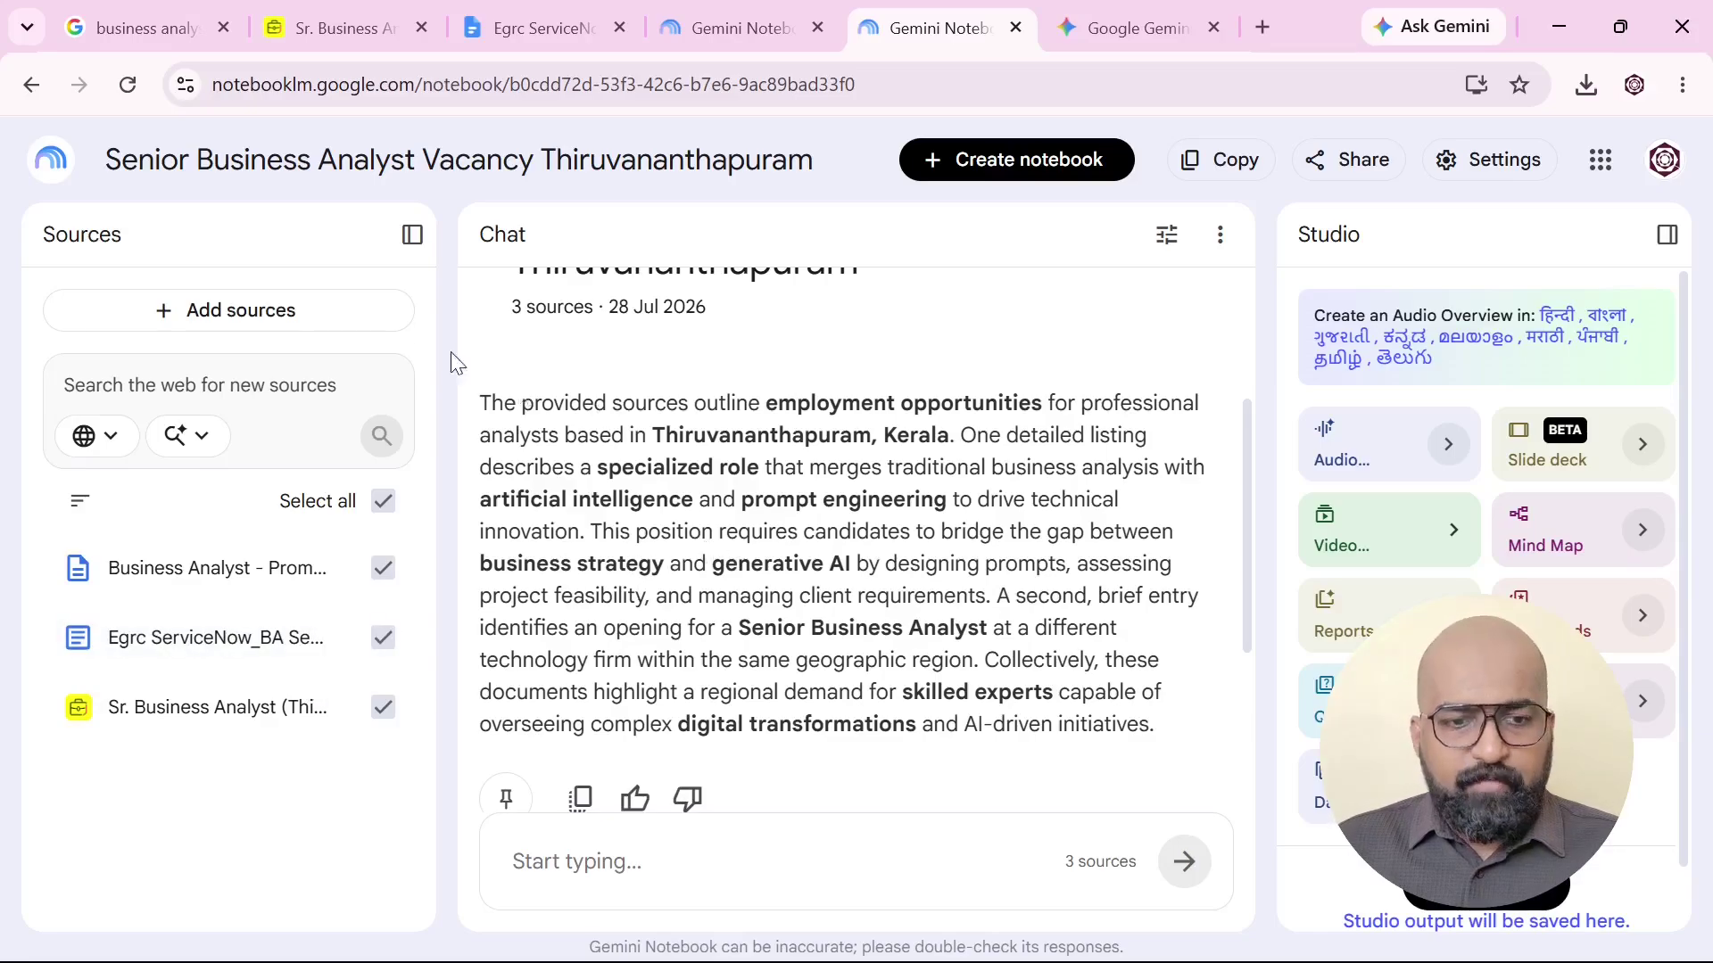
Upload the business analyst job description PDF from the computer as another notebook source.
left_click(295, 309)
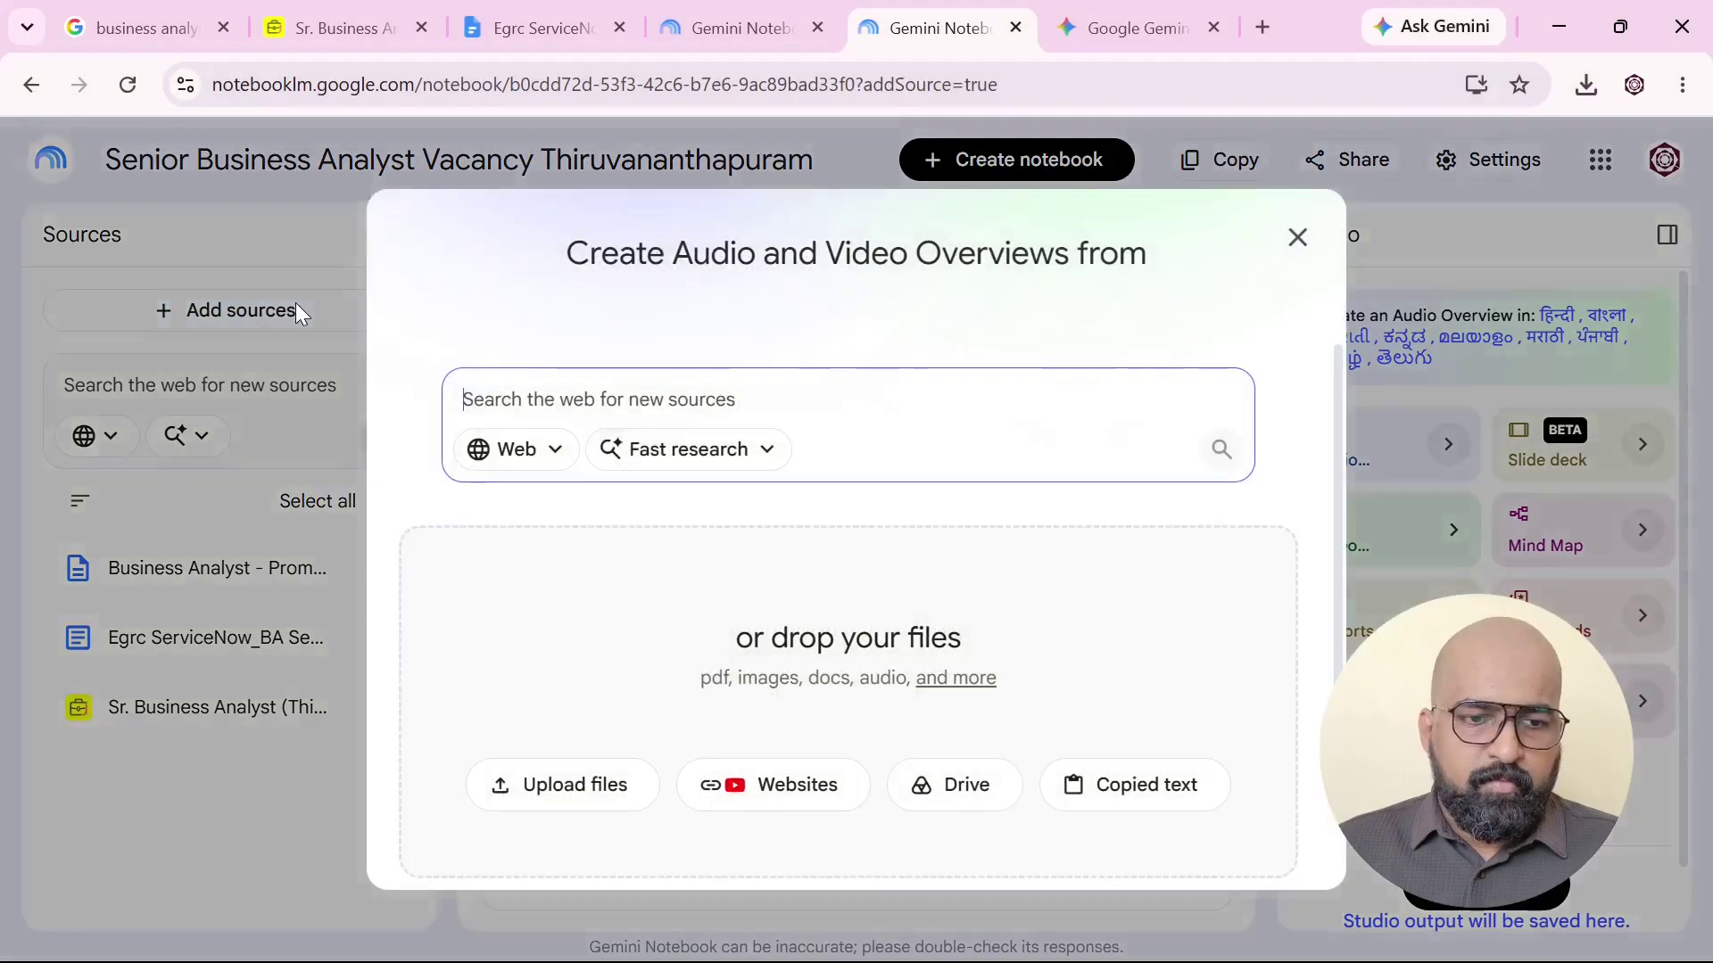
left_click(575, 782)
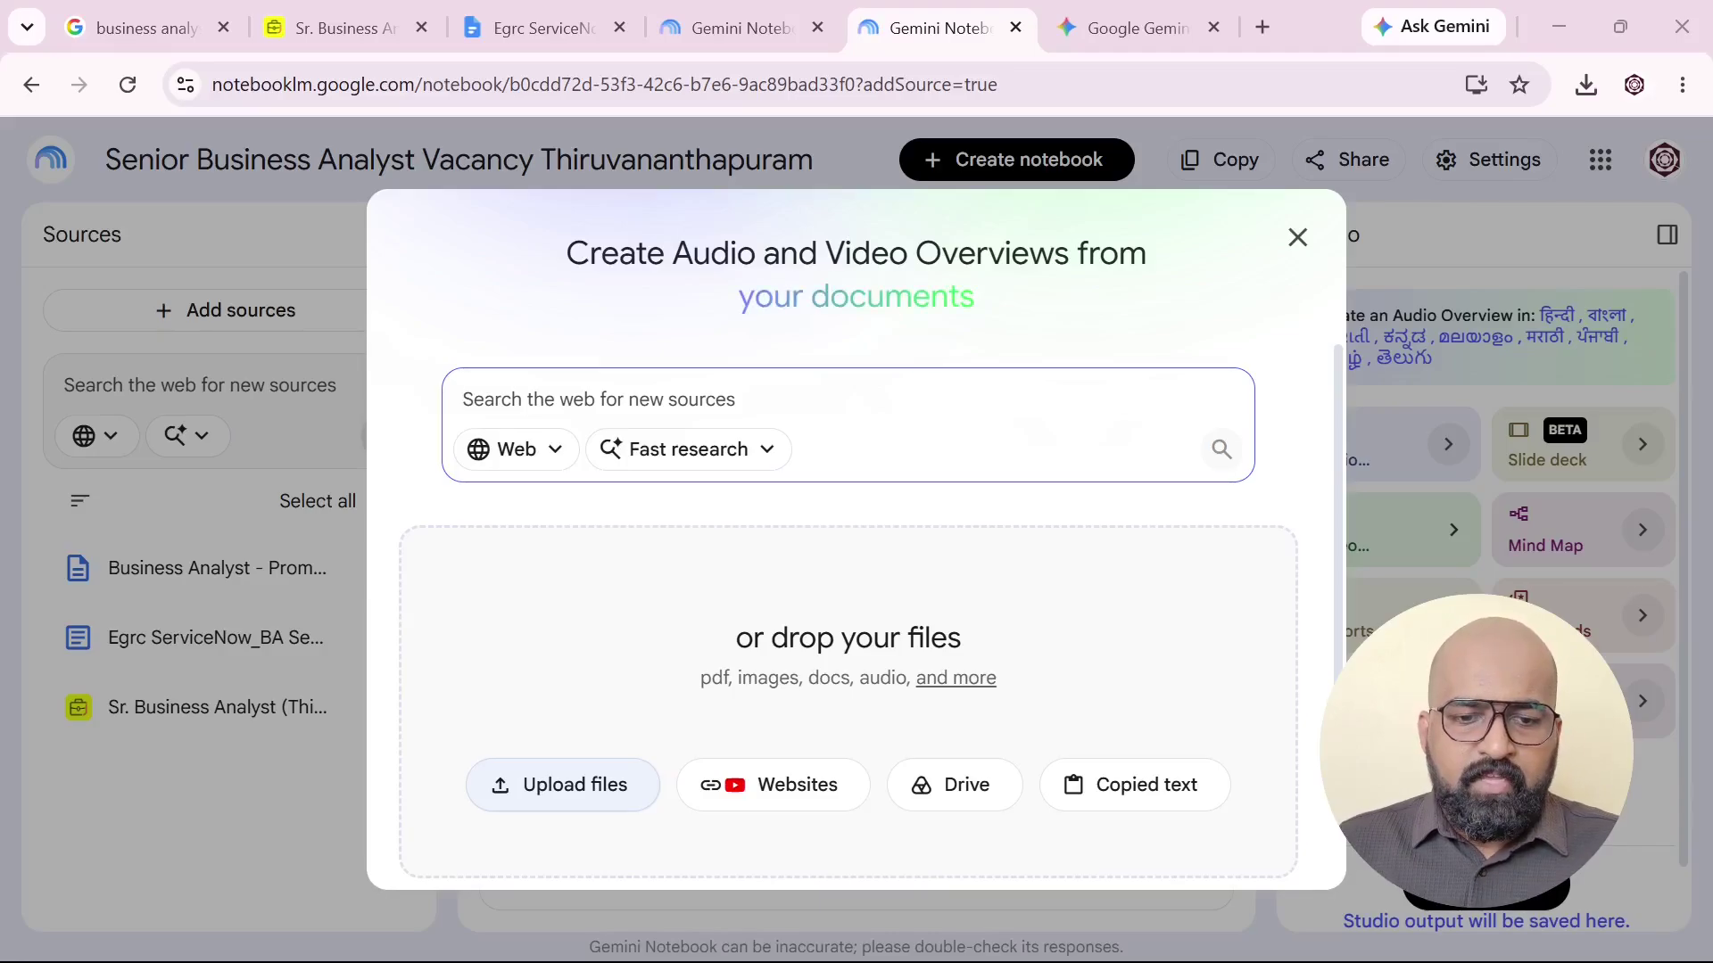
key("Escape")
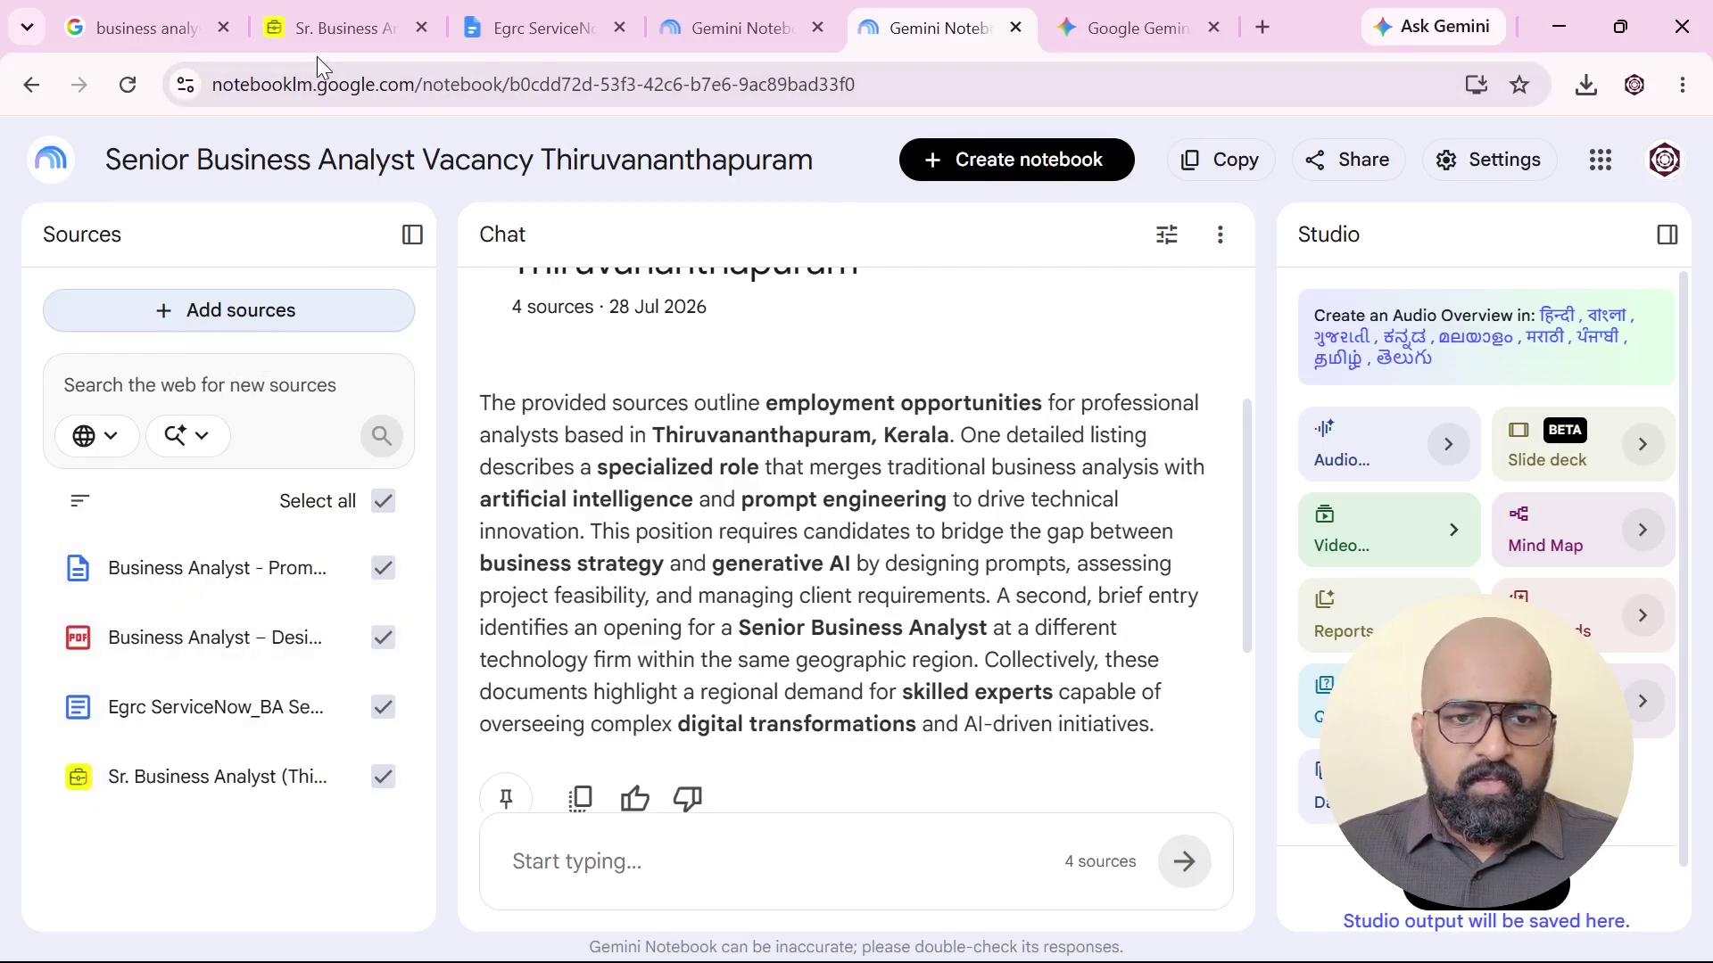
Open the LinkedIn posting of the Muthoot Fincorp Limited Senior Business Analyst listing from the Google job results and copy its web address.
left_click(161, 27)
scroll(462, 551, "down", 5)
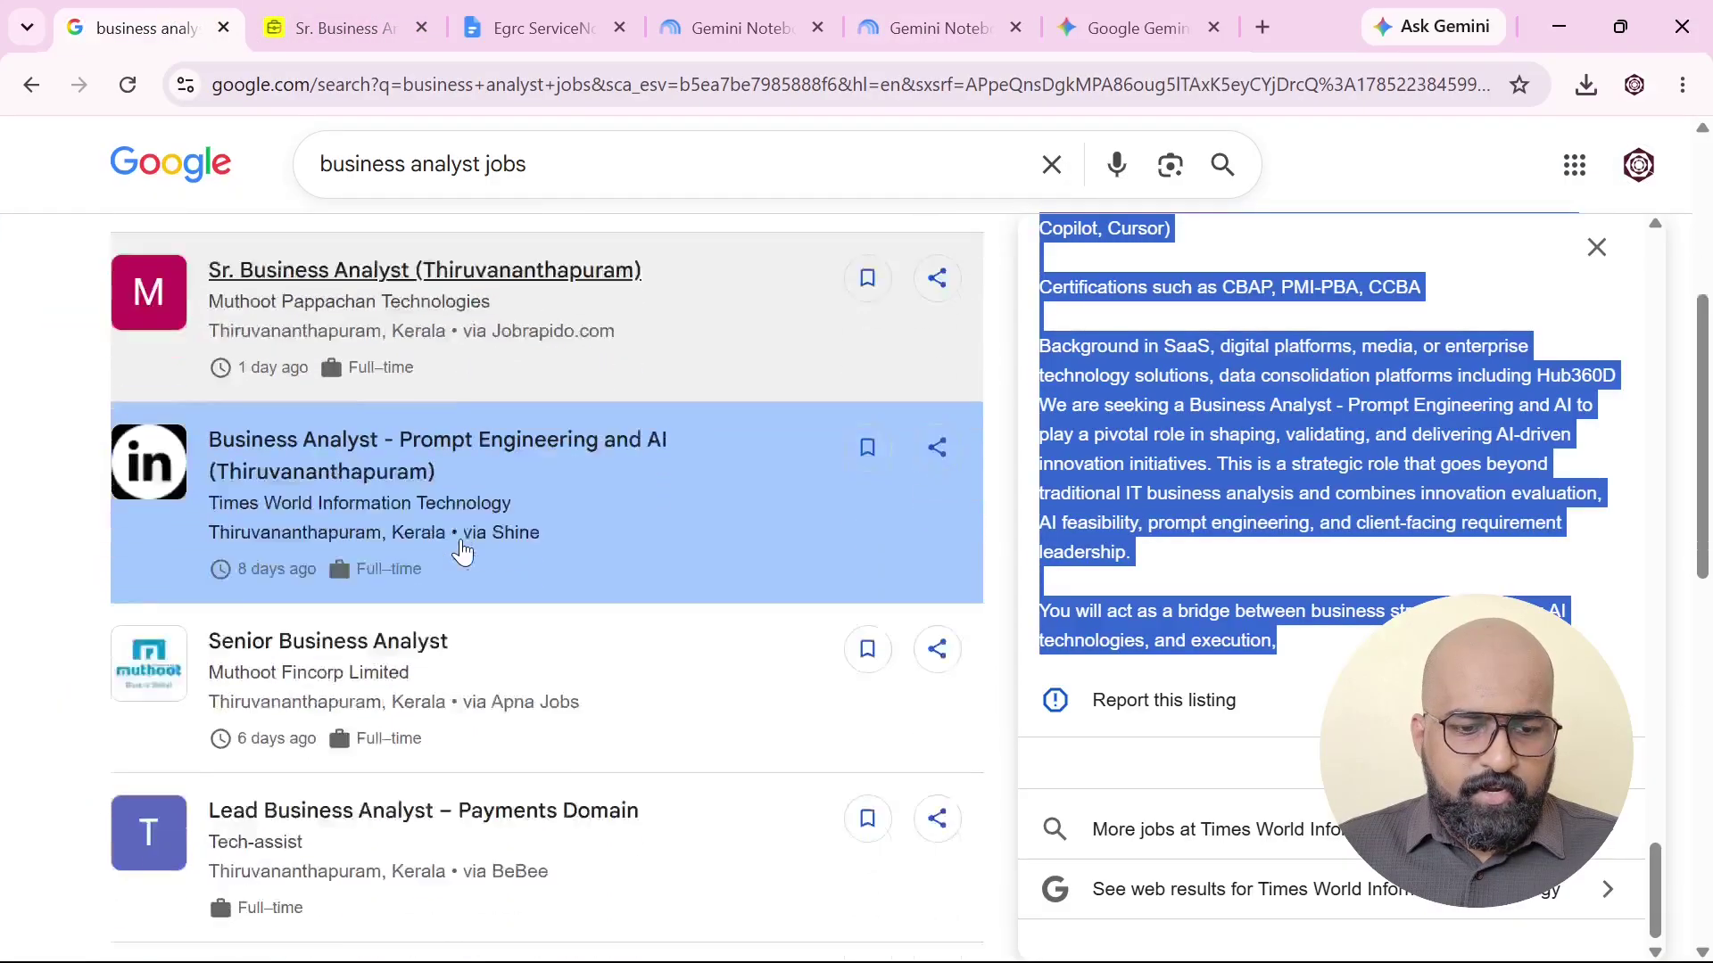
left_click(410, 433)
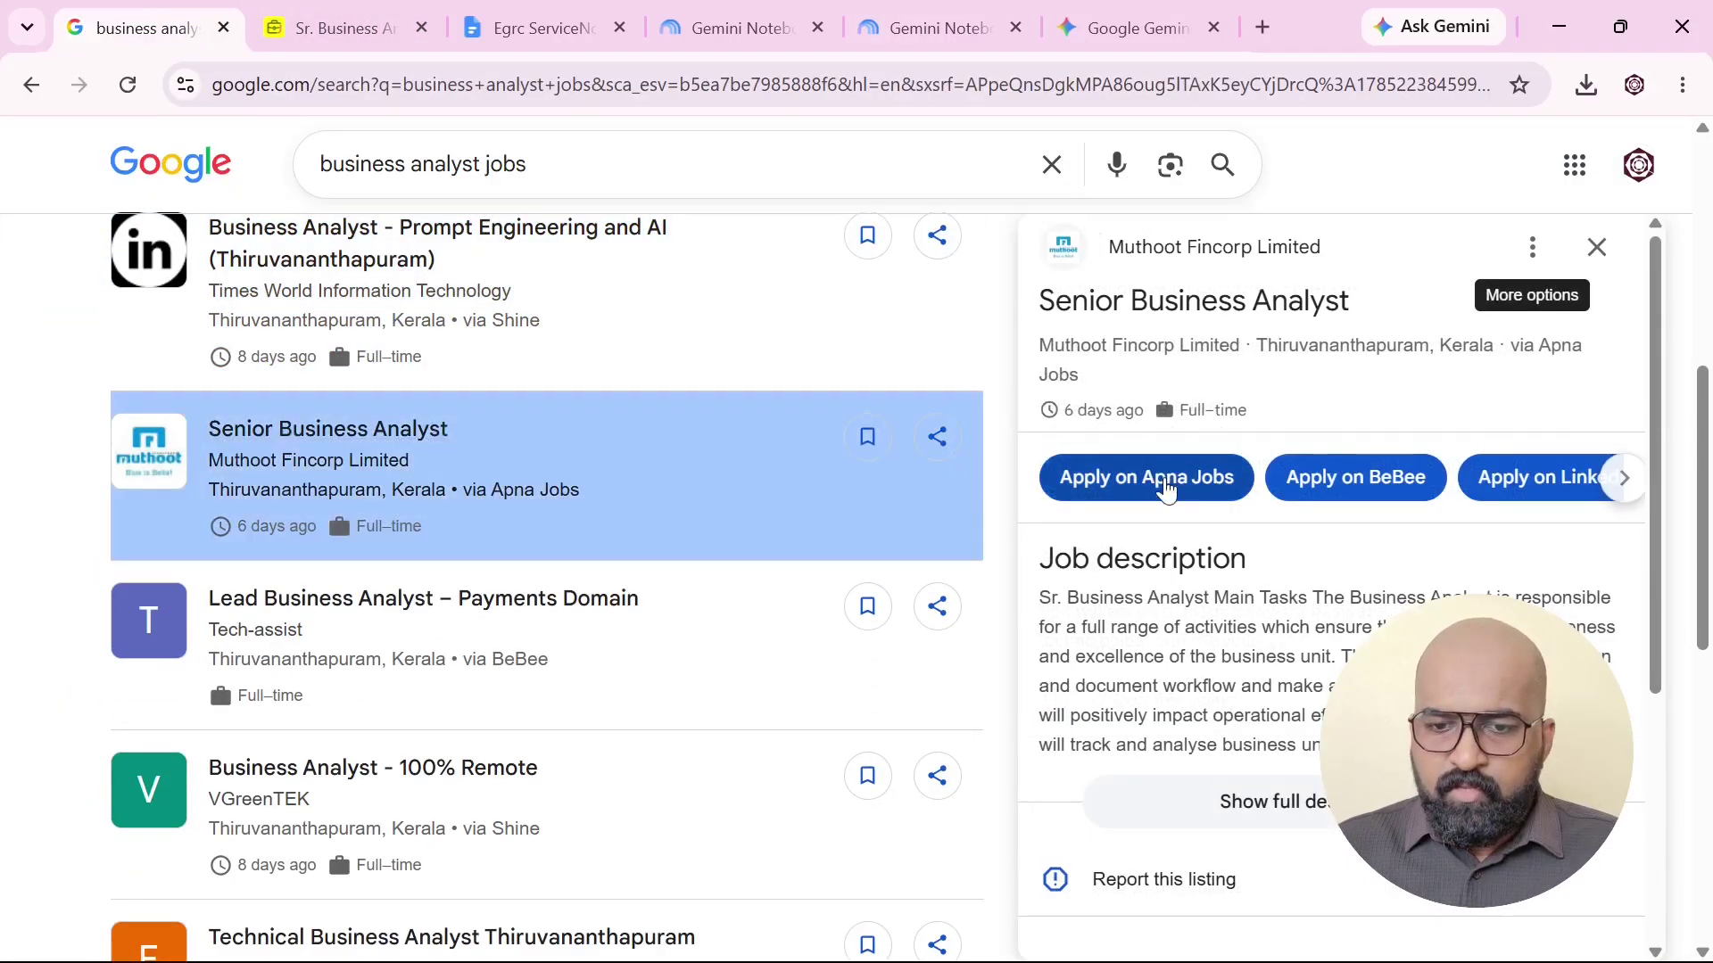
left_click(1552, 490)
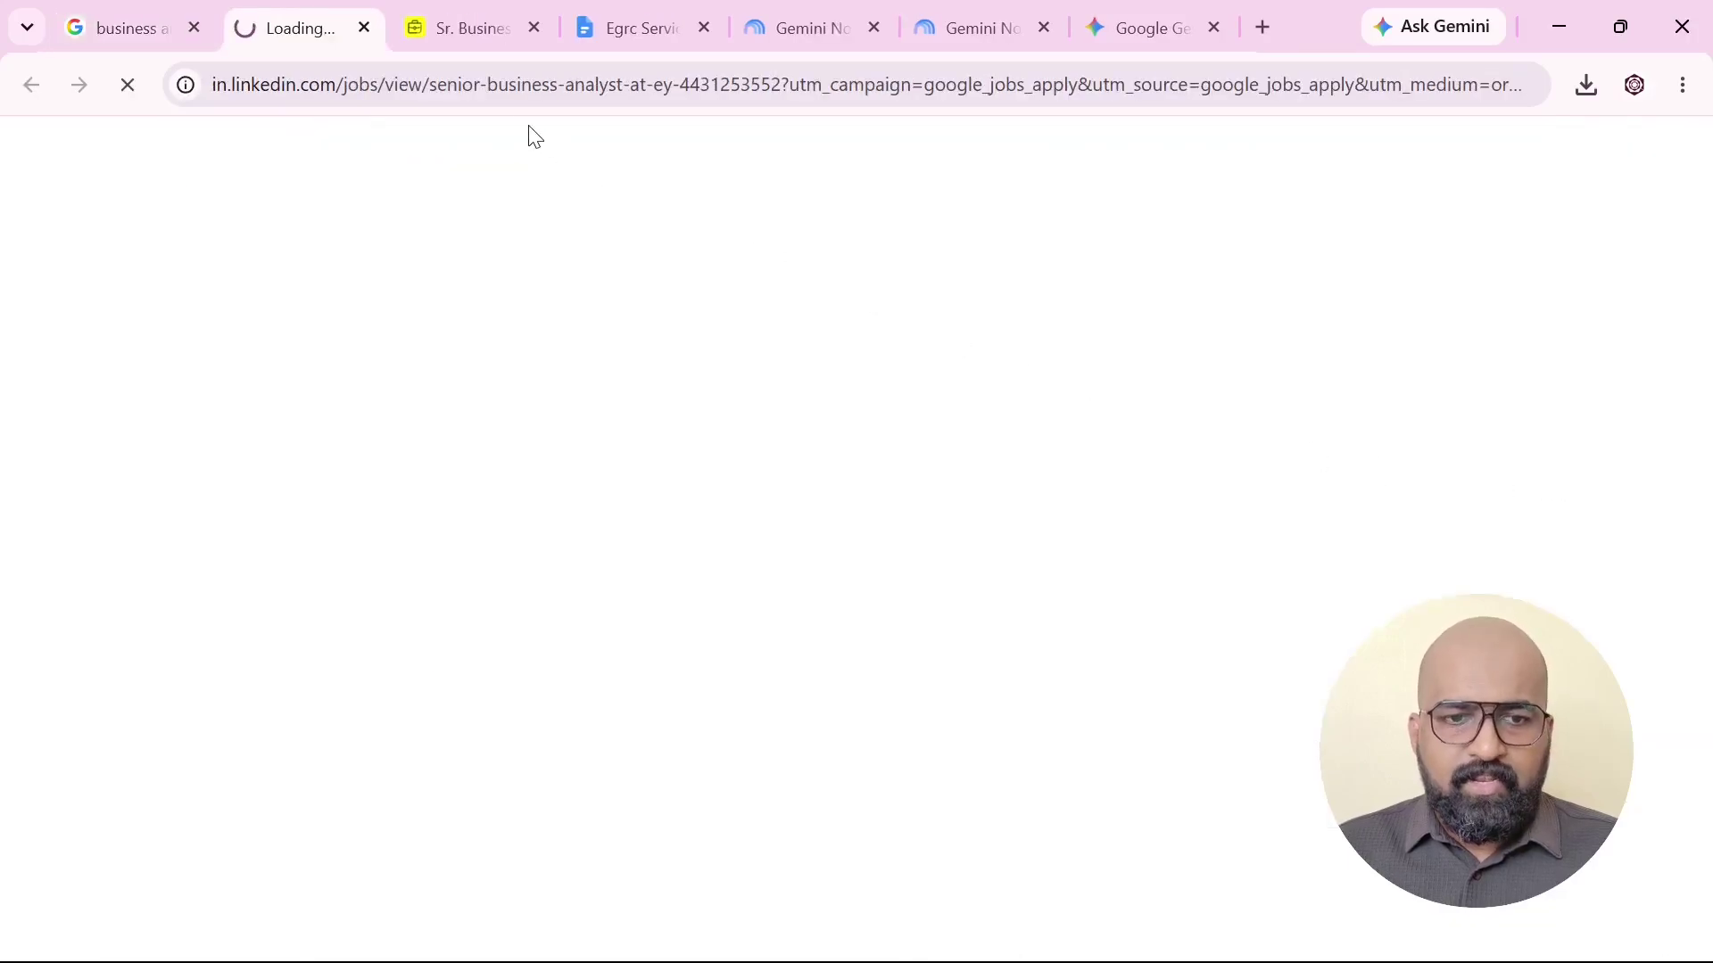
left_click(452, 97)
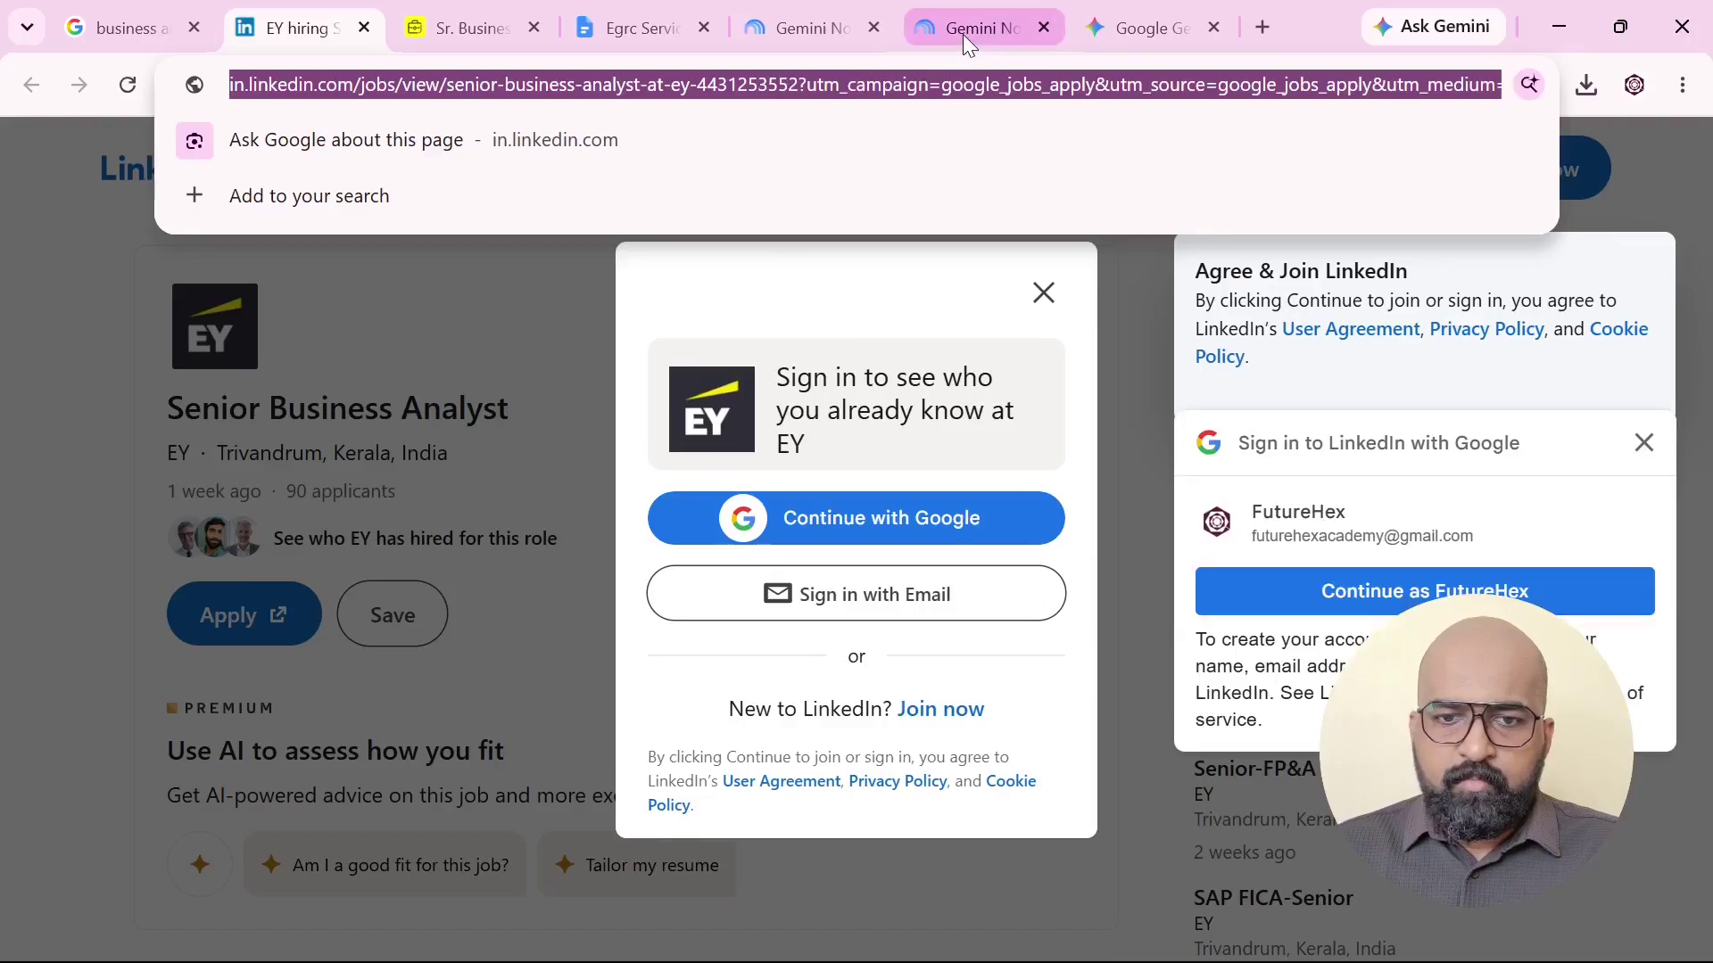
Return to the Gemini notebook and paste the LinkedIn job link into a new website source.
left_click(961, 30)
left_click(221, 314)
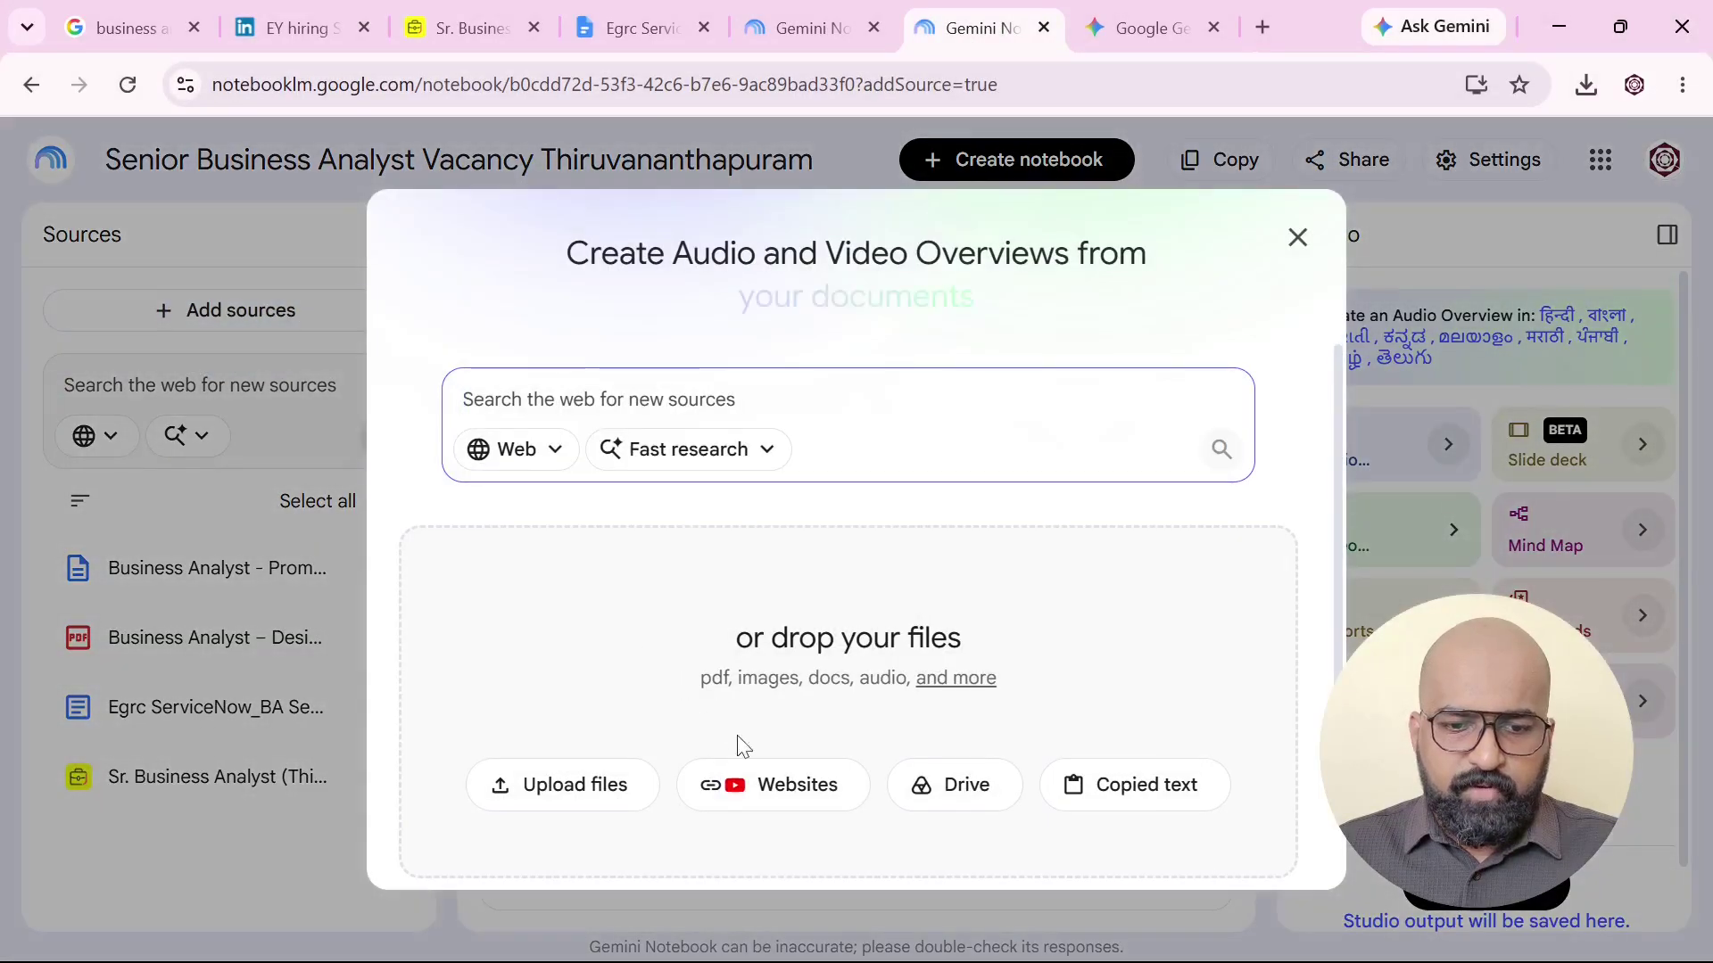
left_click(799, 786)
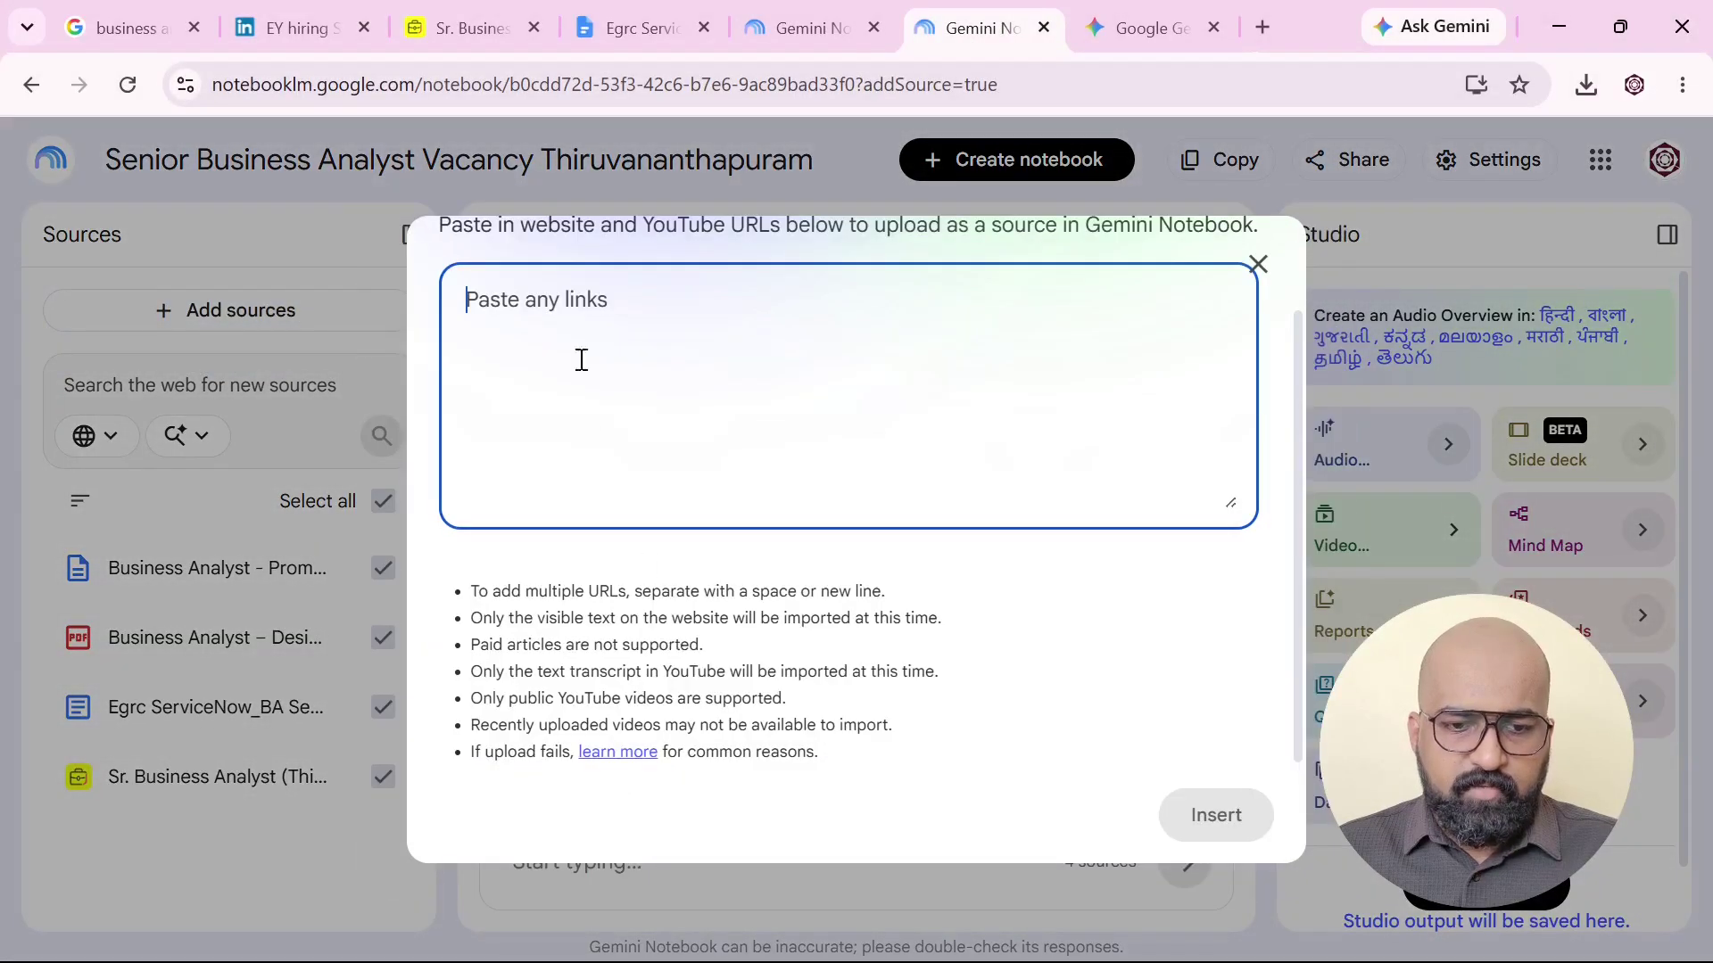
key("ctrl+v")
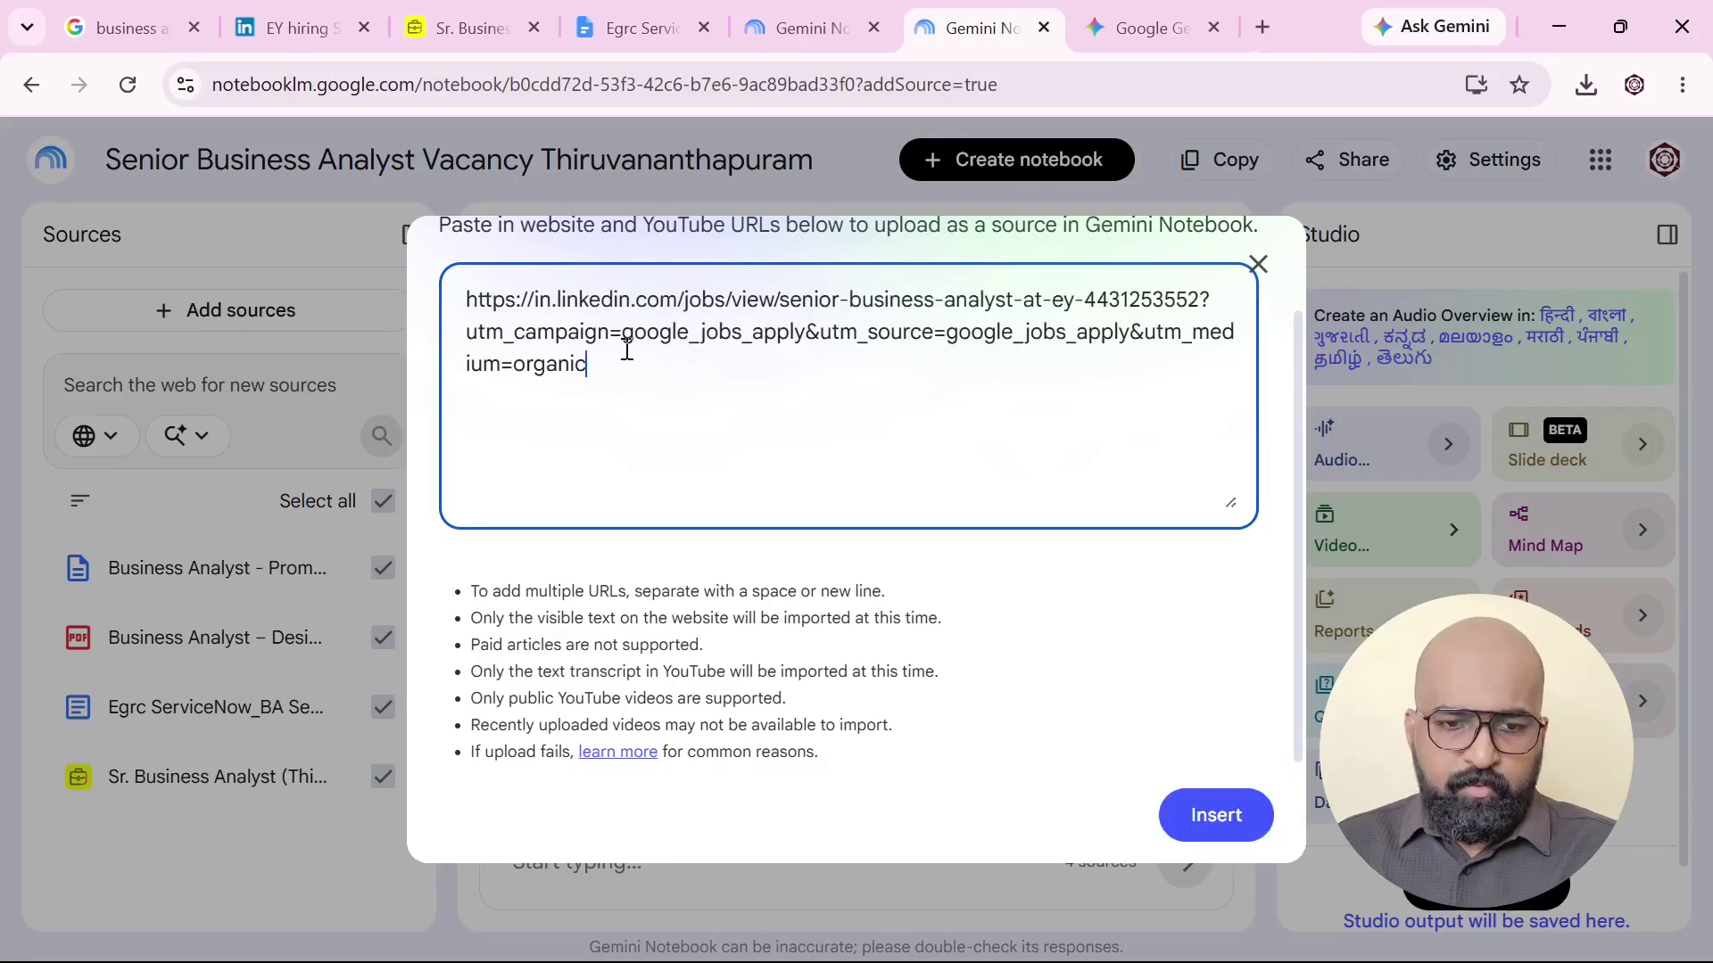
Copy the BeBee link of Tech-assist's Lead Business Analyst – Payments Domain job, add it below the LinkedIn link and insert both as sources.
left_click(134, 28)
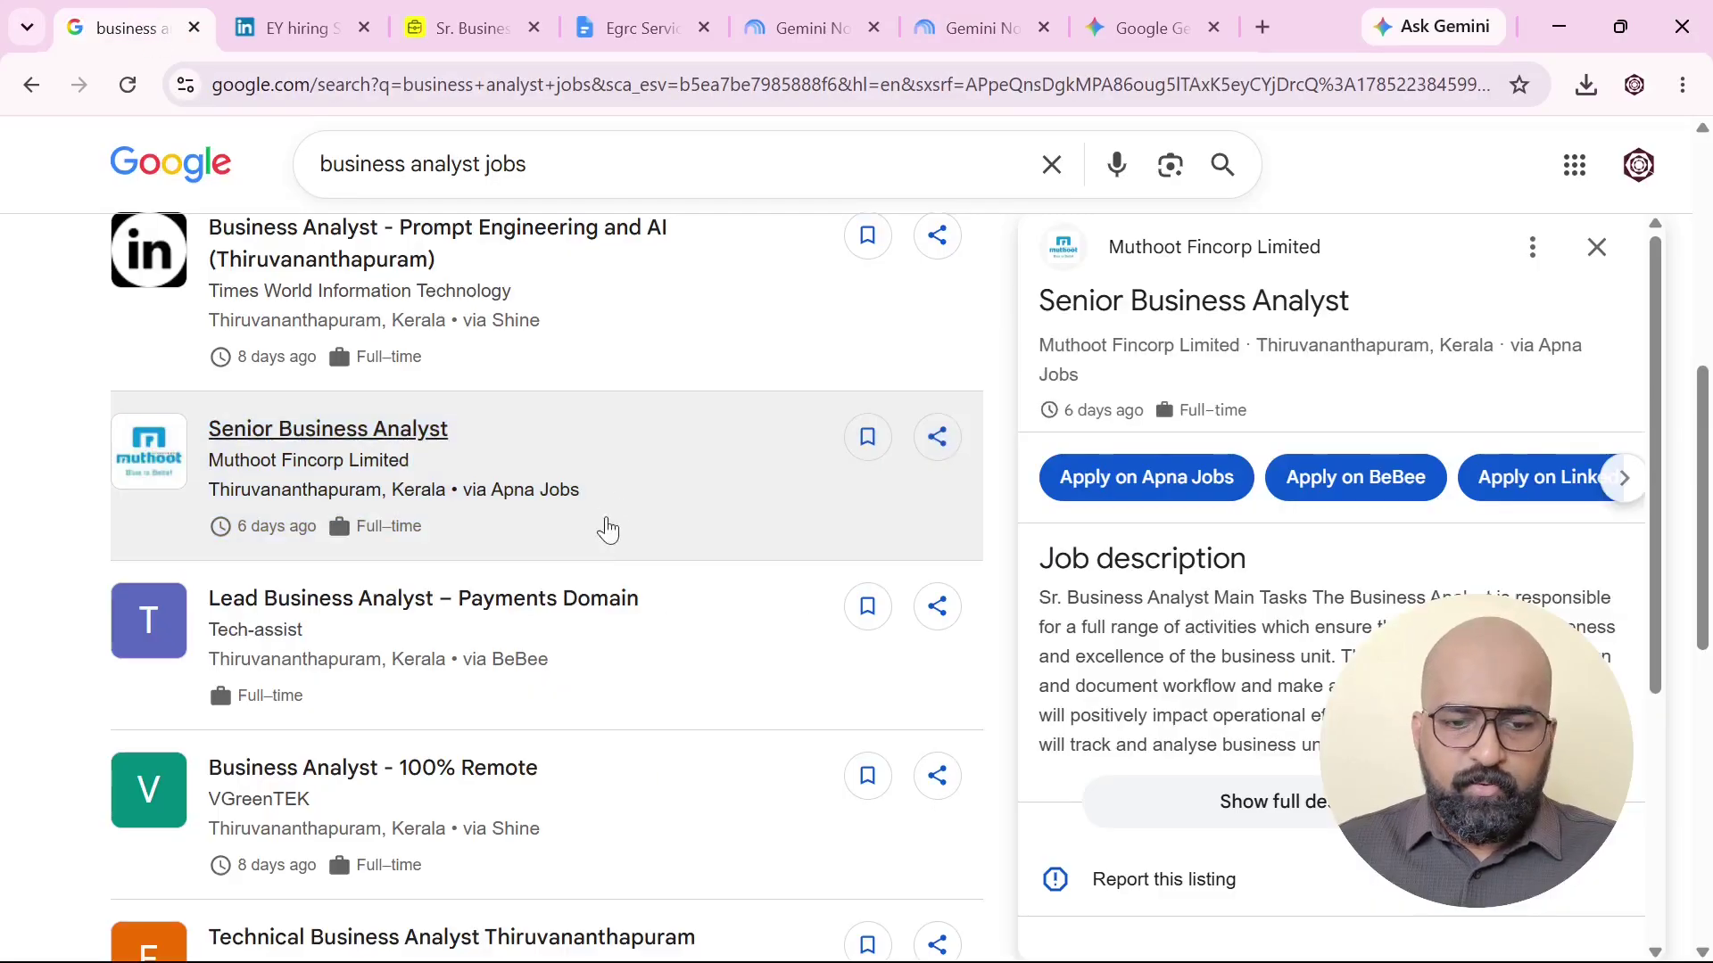
left_click(503, 606)
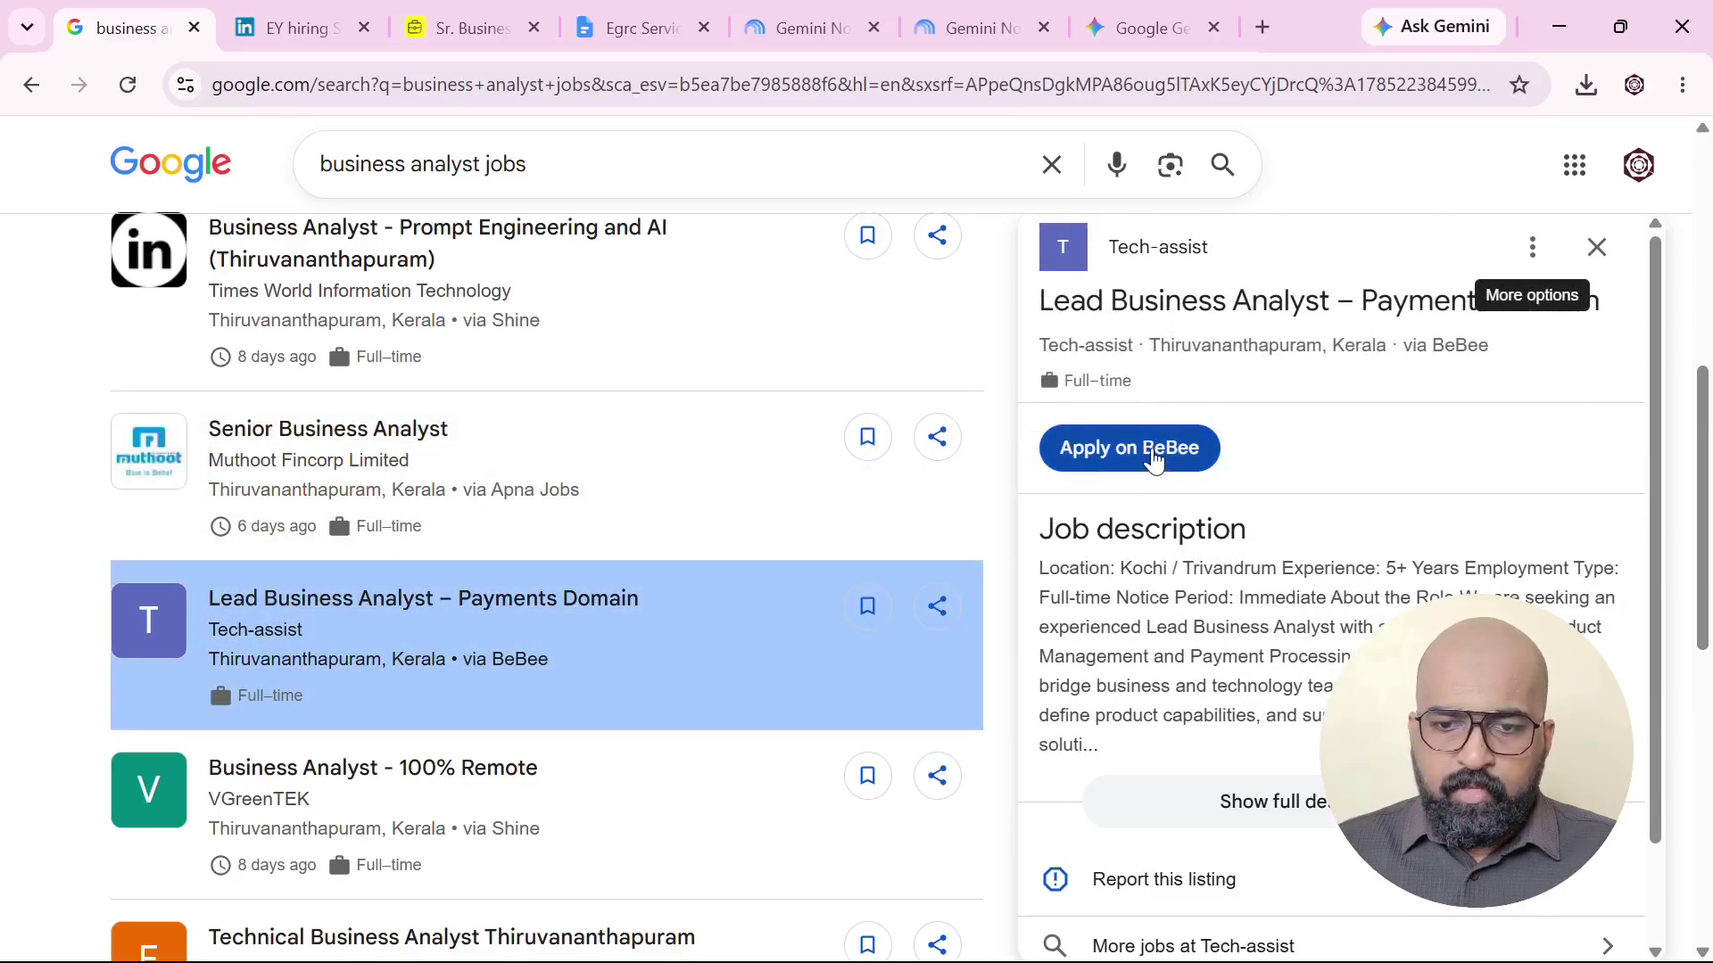
left_click(1154, 449)
left_click(400, 89)
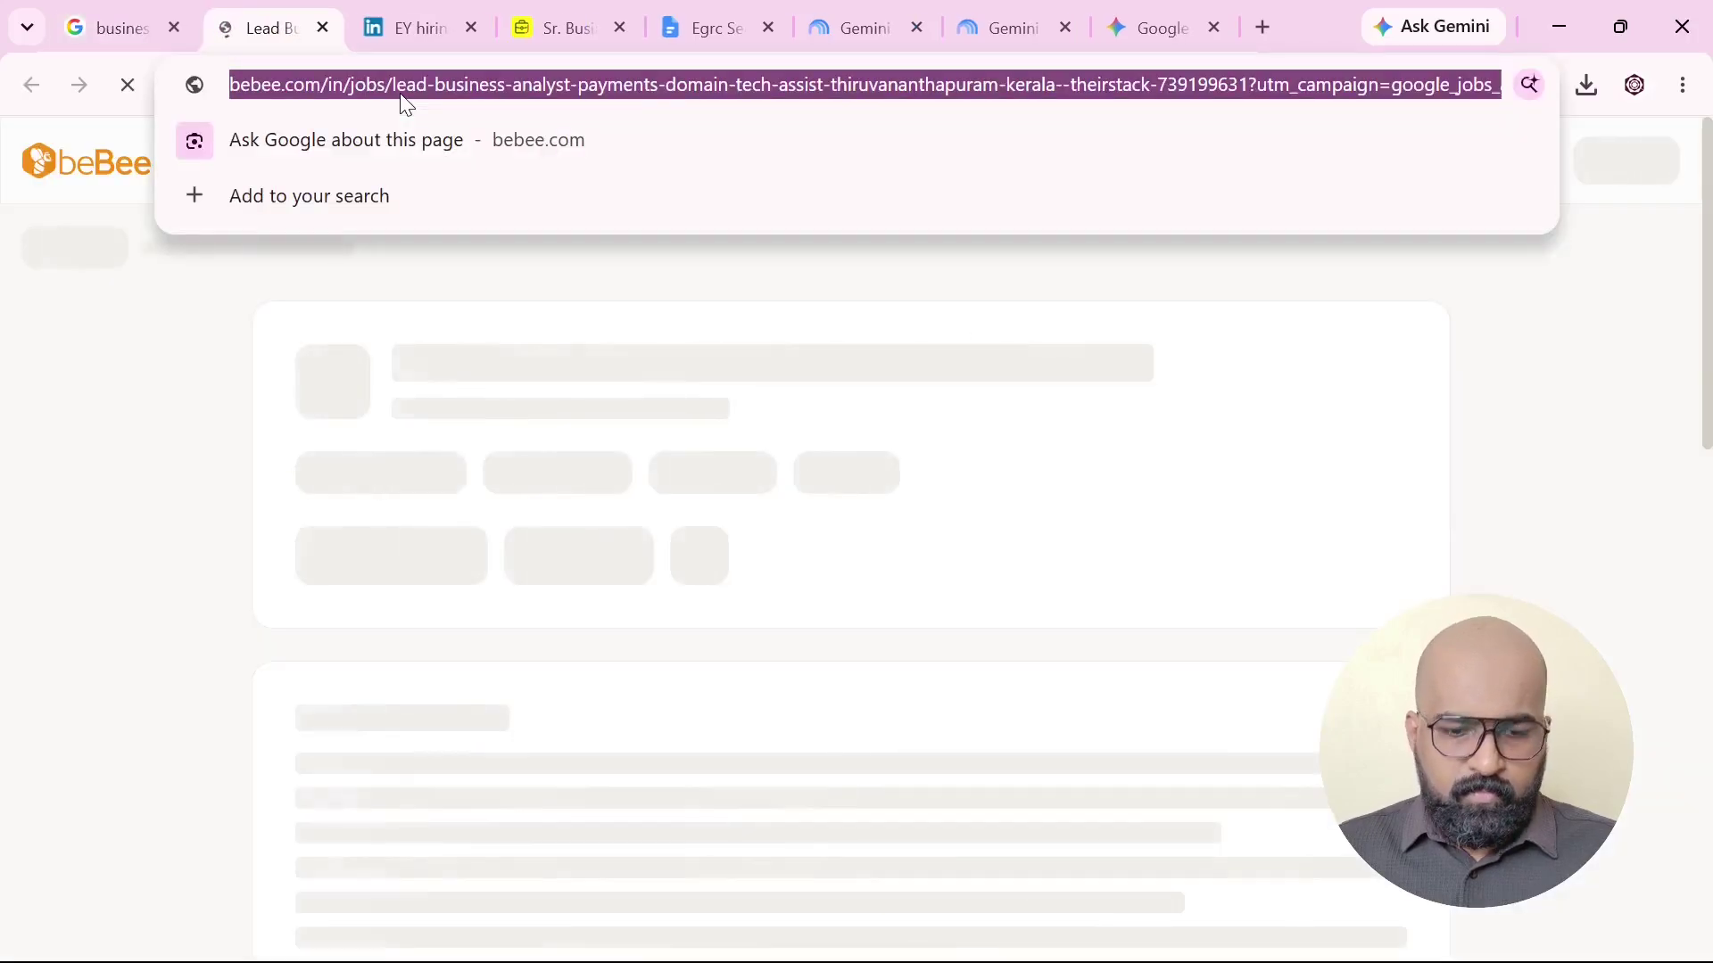
left_click(1008, 28)
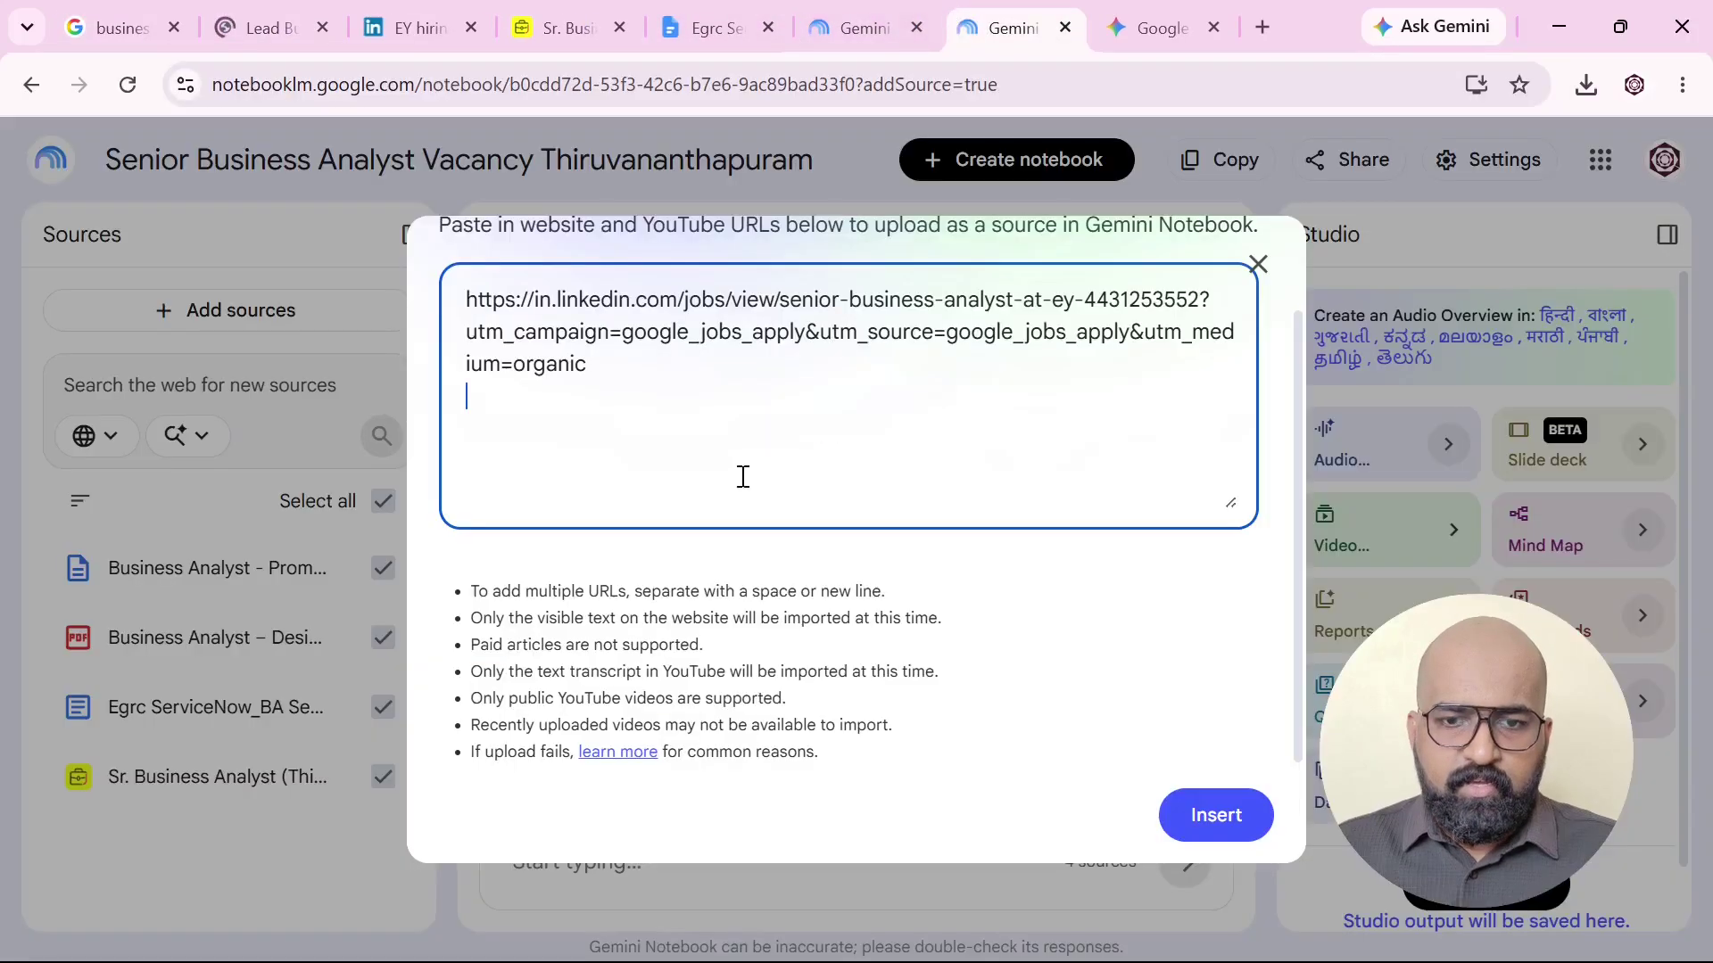
key("ctrl+v")
left_click(1229, 816)
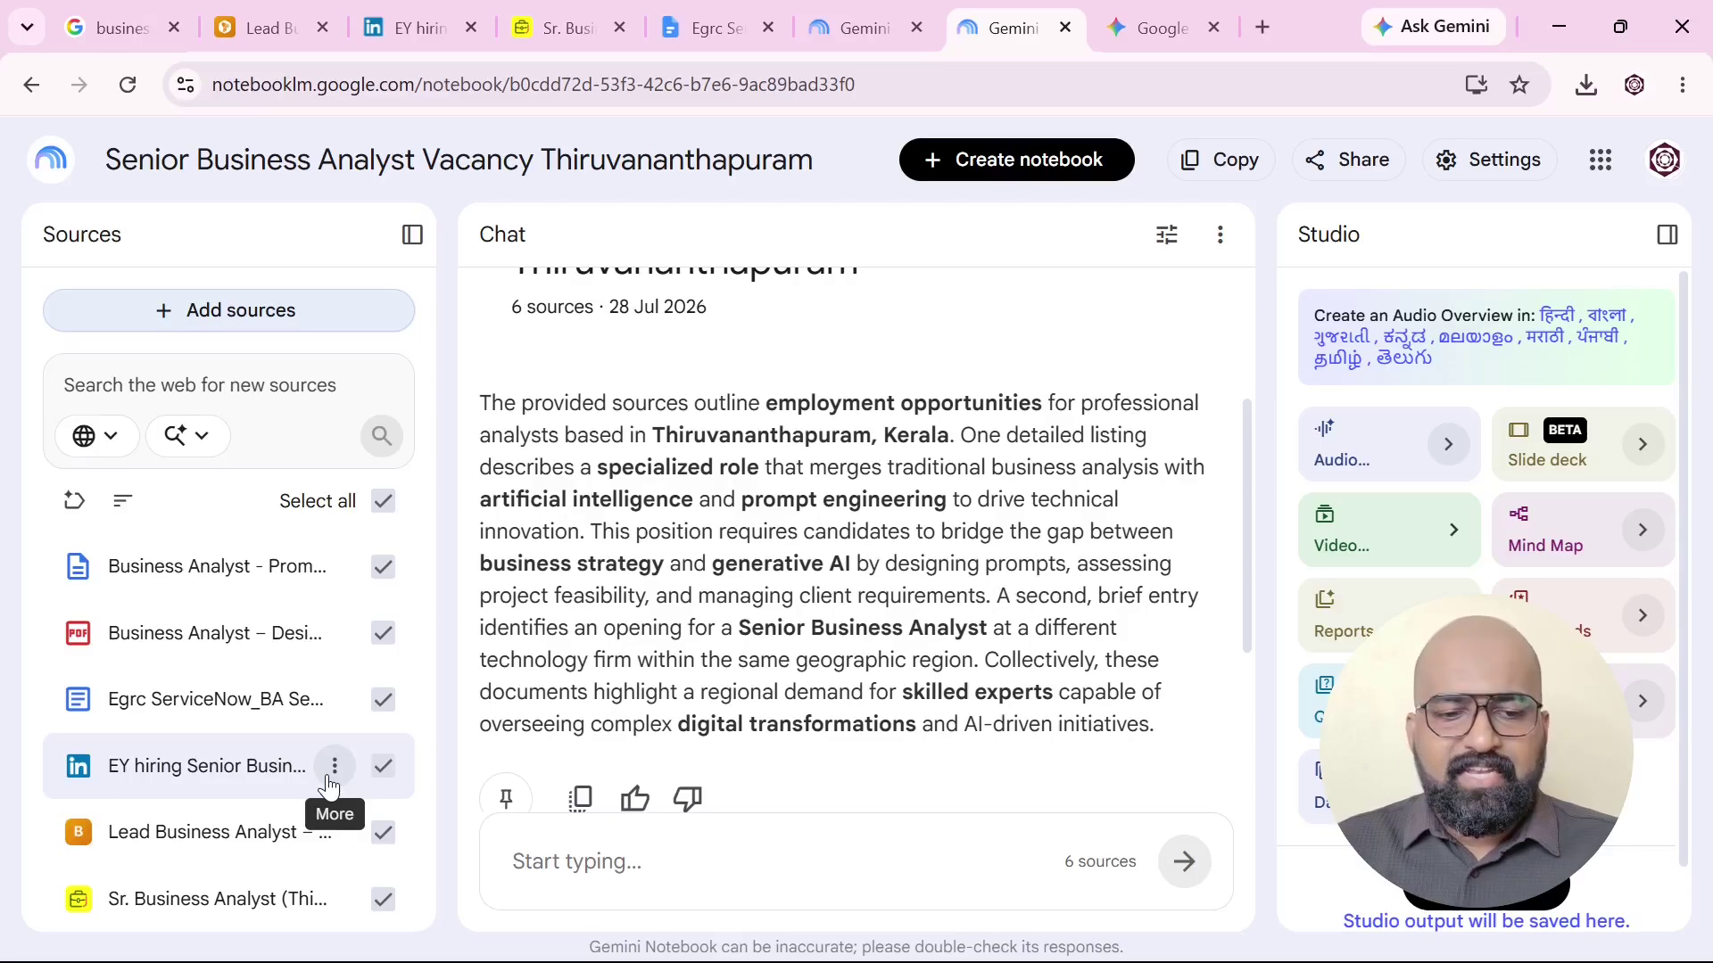
Add the Jobrapido Sr. Business Analyst (Thiruvananthapuram) page again and delete the duplicate source from the notebook.
left_click(533, 35)
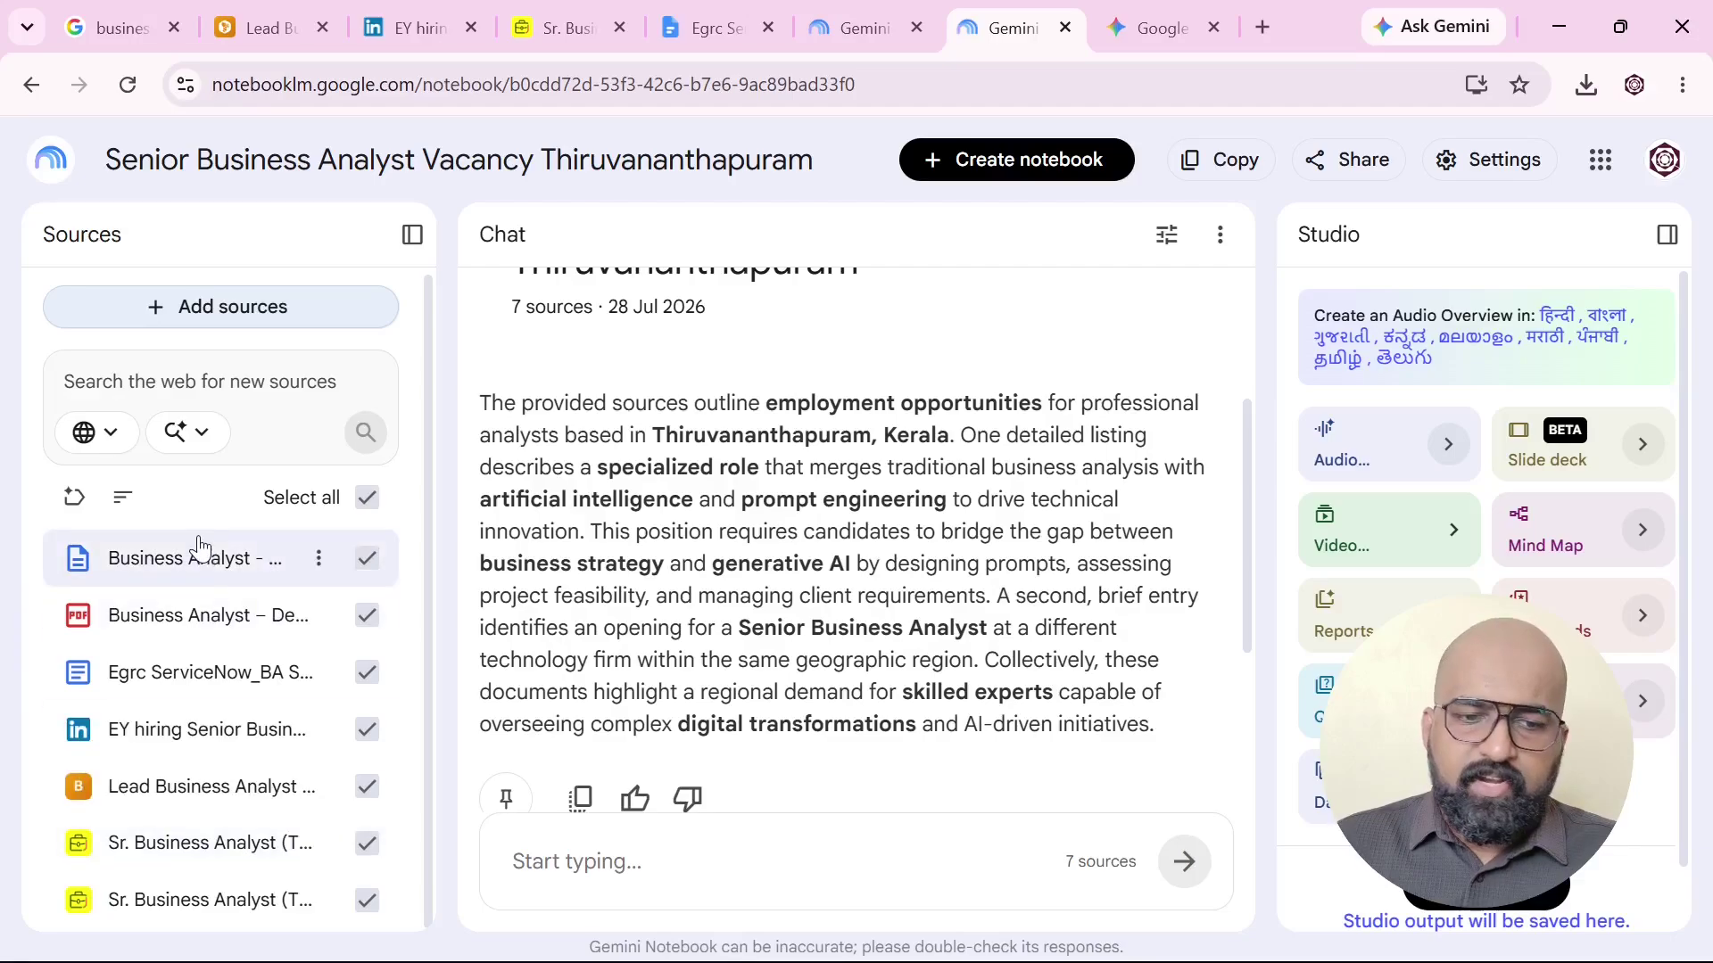
left_click(318, 902)
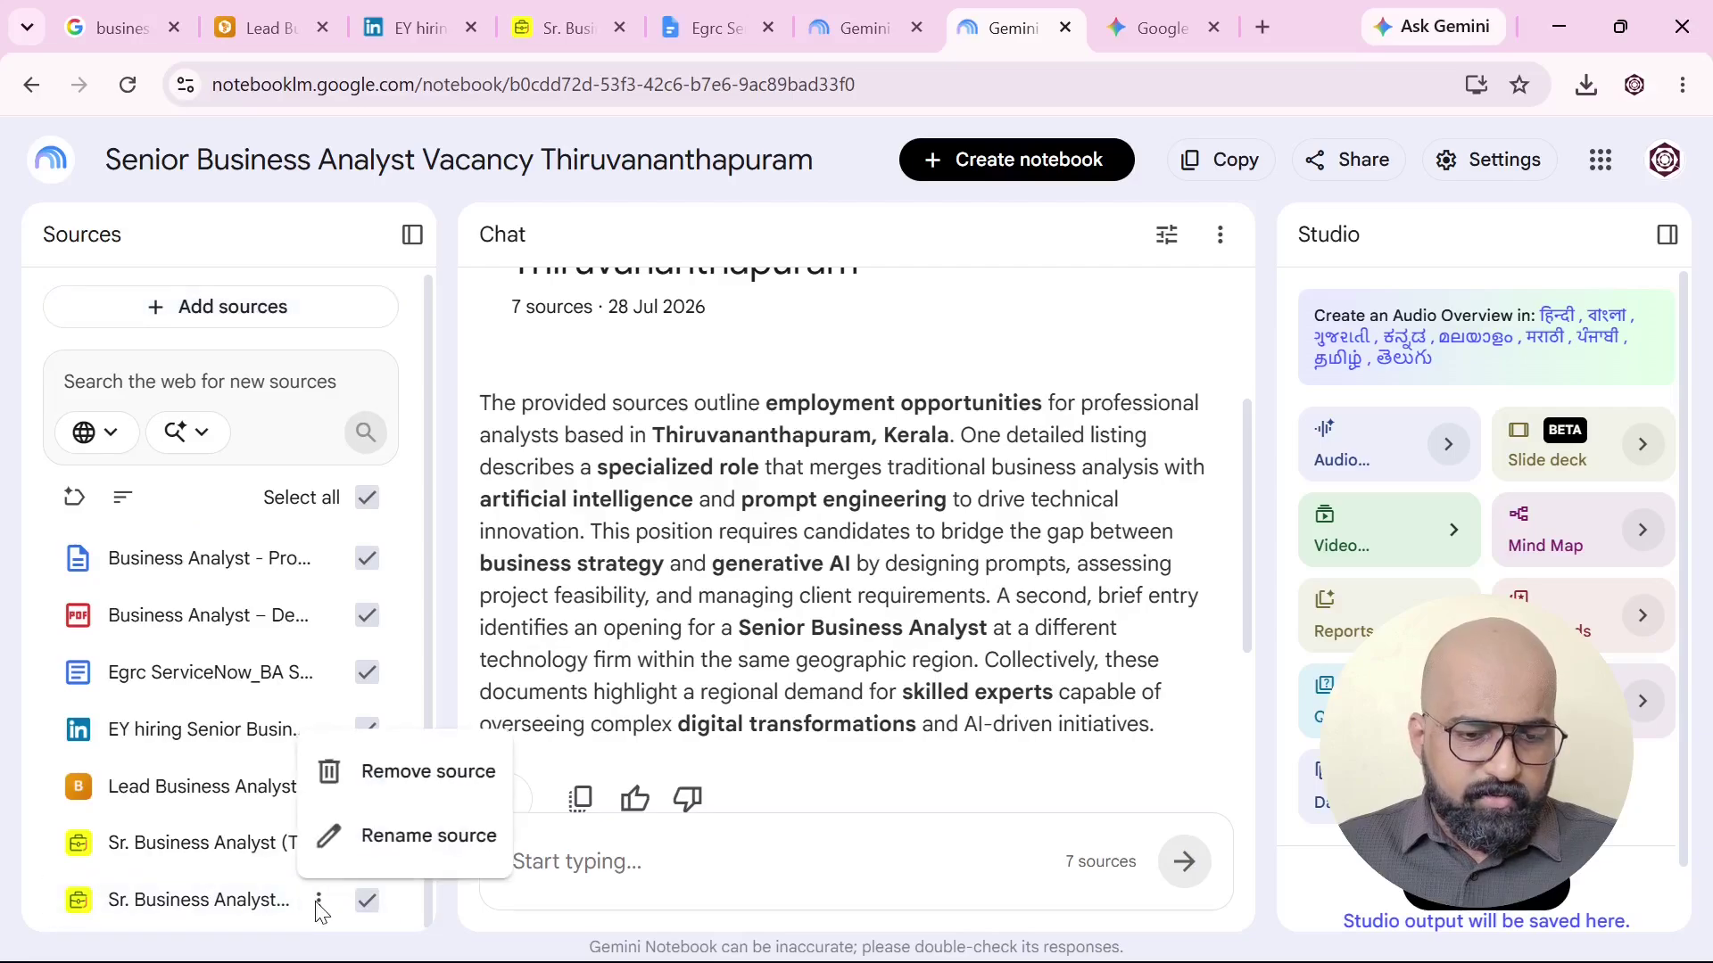
left_click(421, 769)
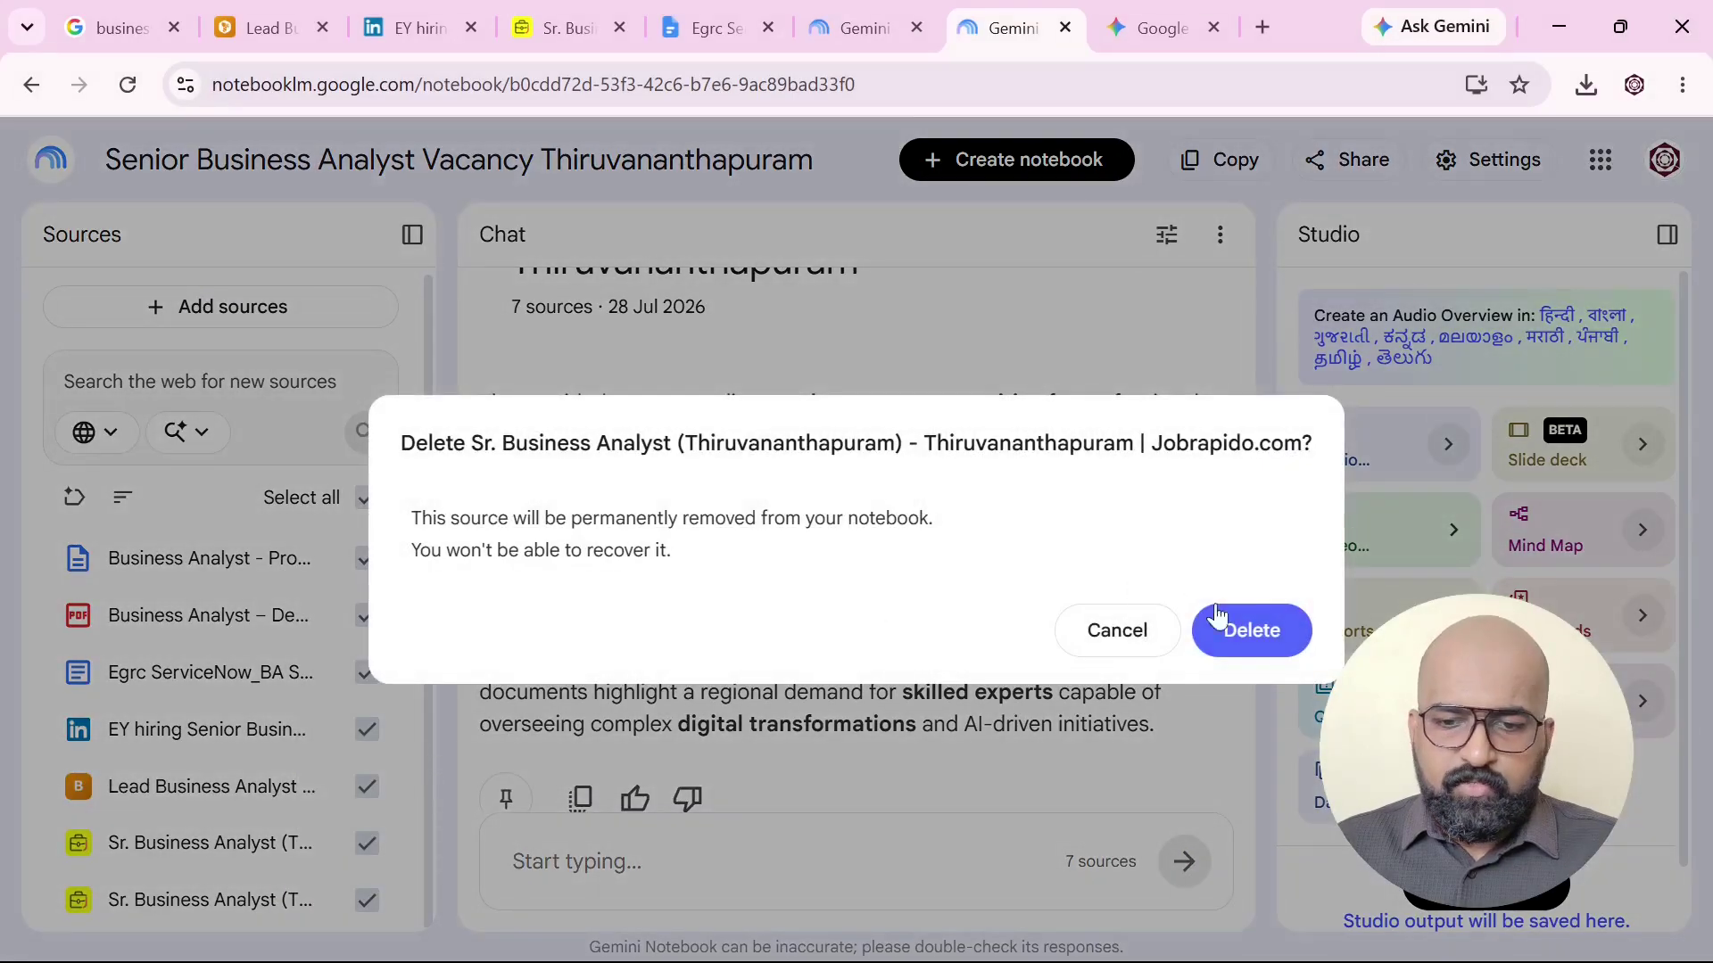
left_click(1253, 636)
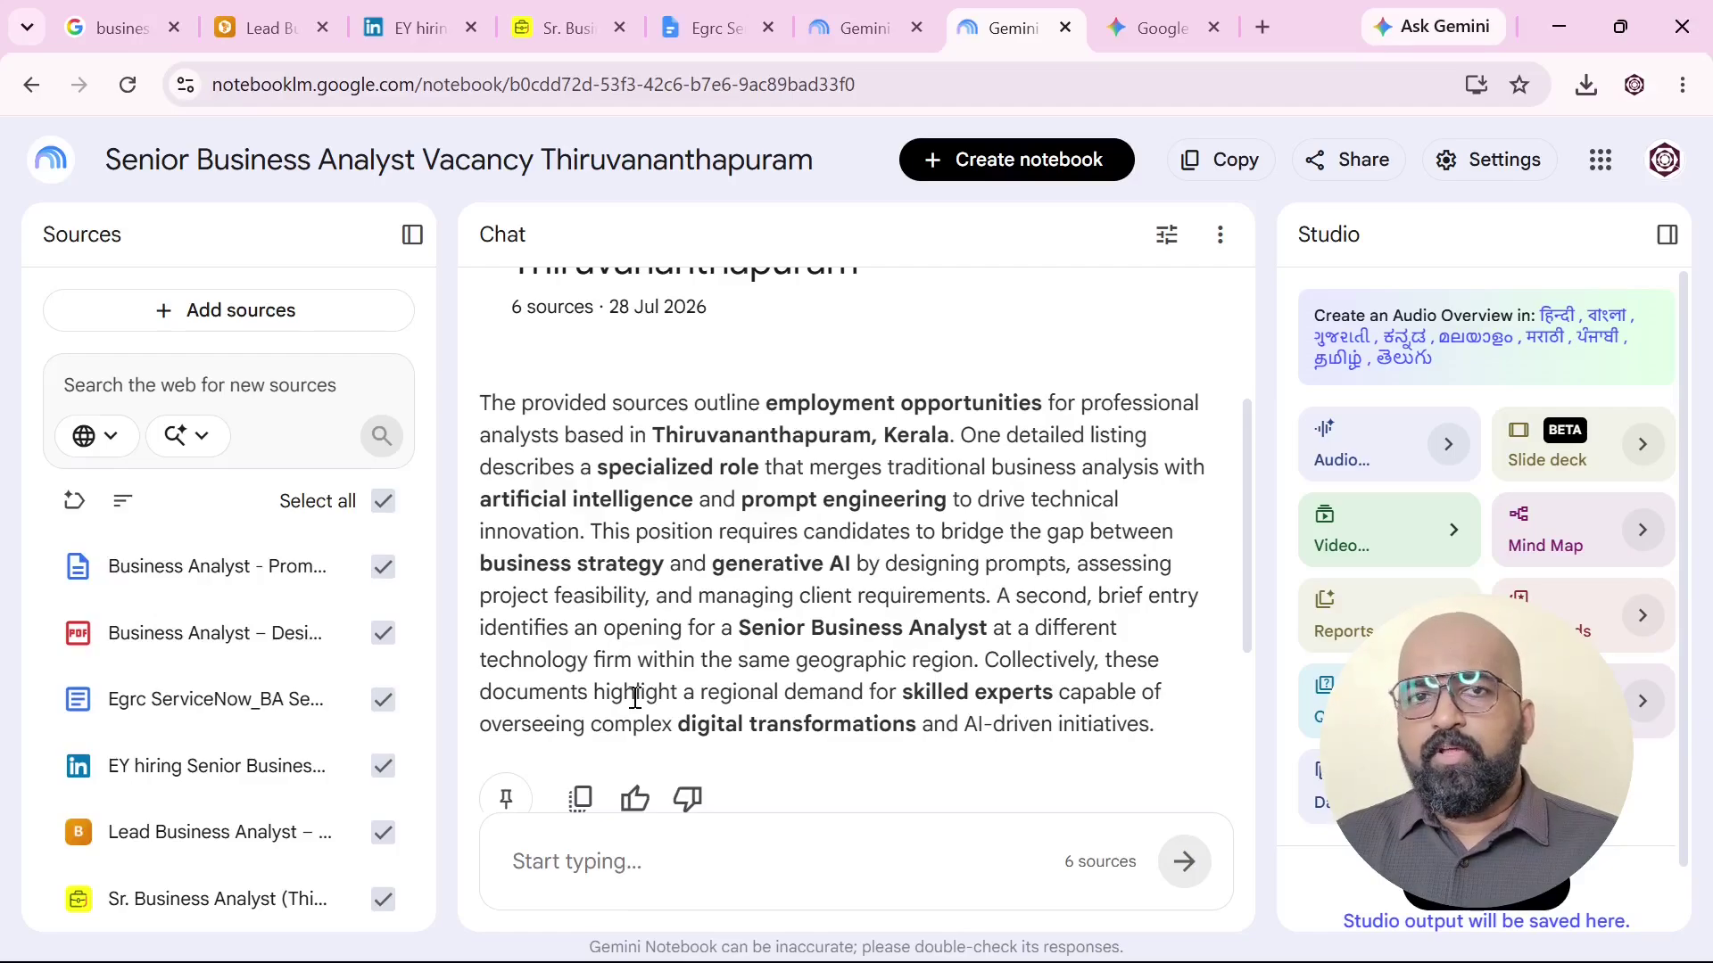
Paste, review and submit the MBA career-strategist prompt requesting a table of top 5 technical and top 3 soft skills plus a 6–12 month roadmap.
left_click(622, 855)
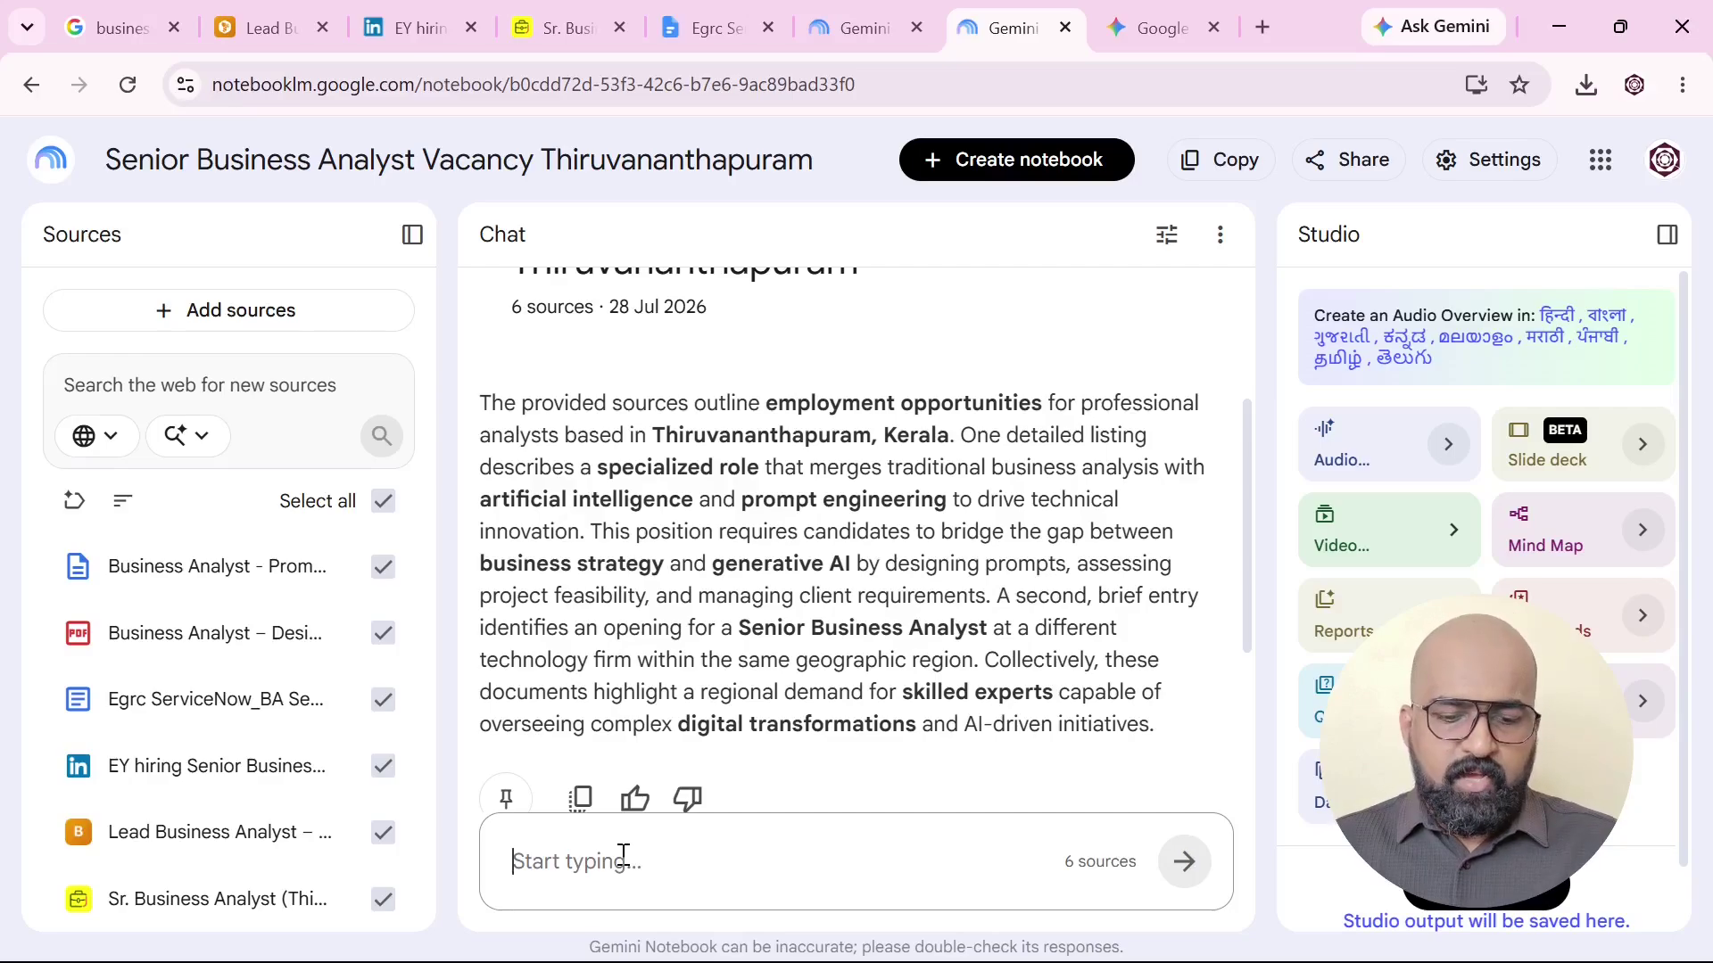
key("ctrl+v")
scroll(714, 788, "up", 2)
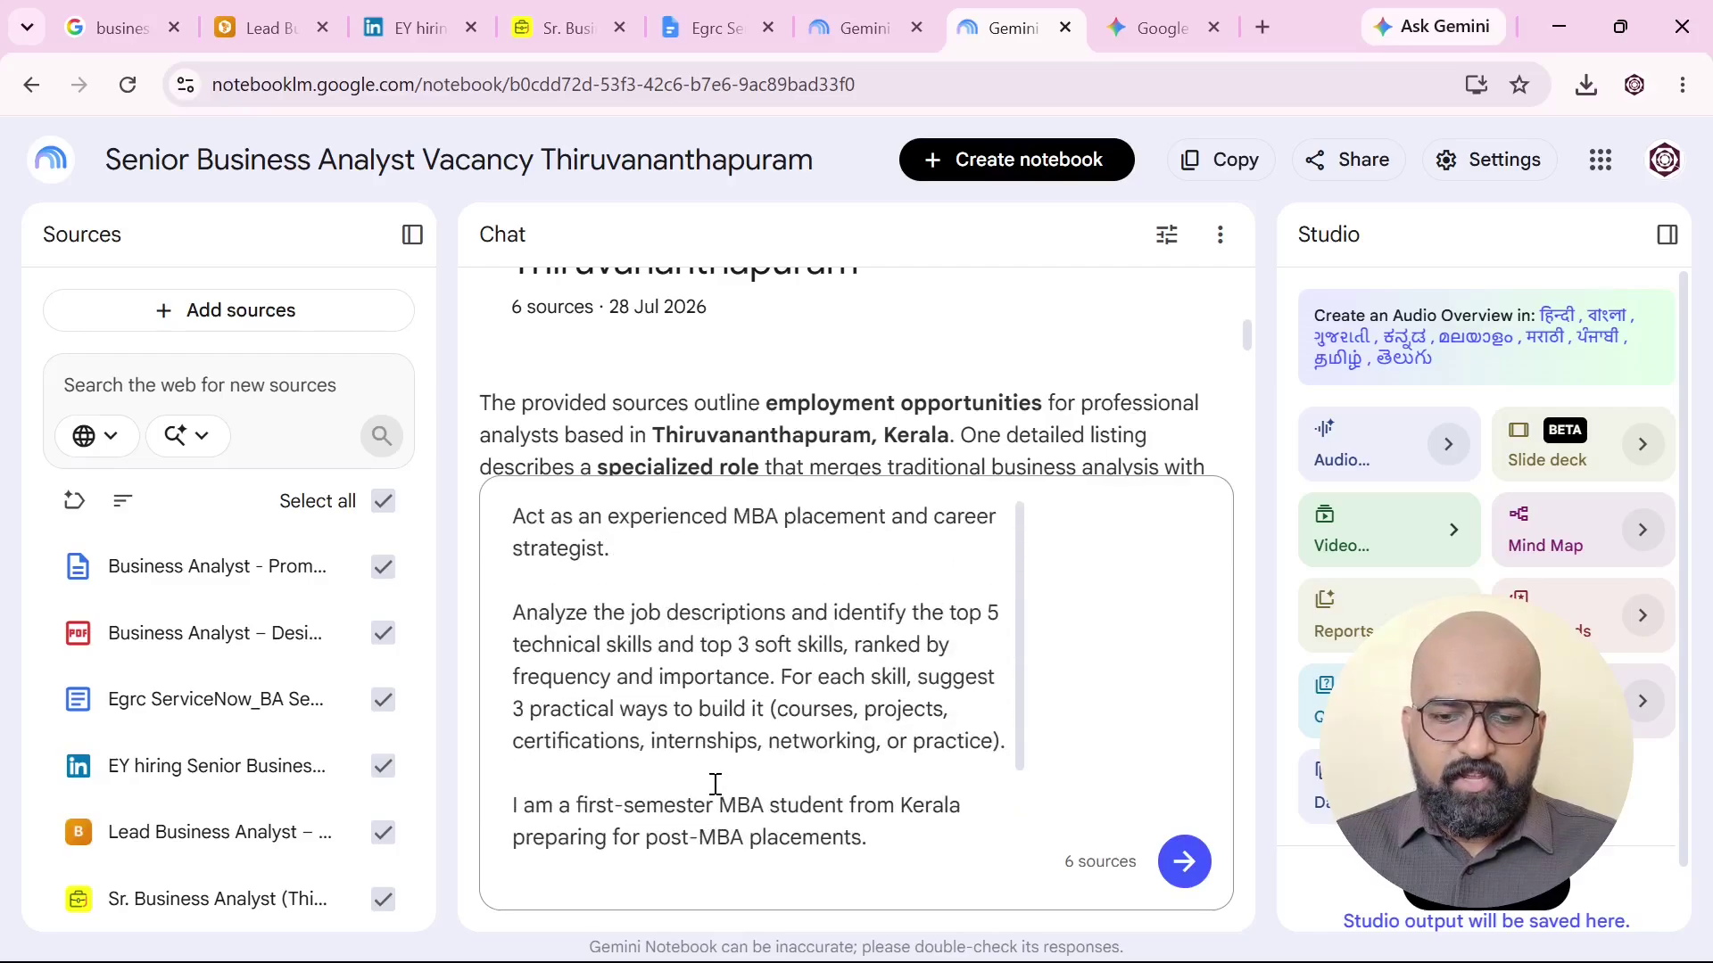
left_click_drag(615, 548, 512, 521)
left_click_drag(521, 617, 1010, 743)
scroll(741, 741, "down", 2)
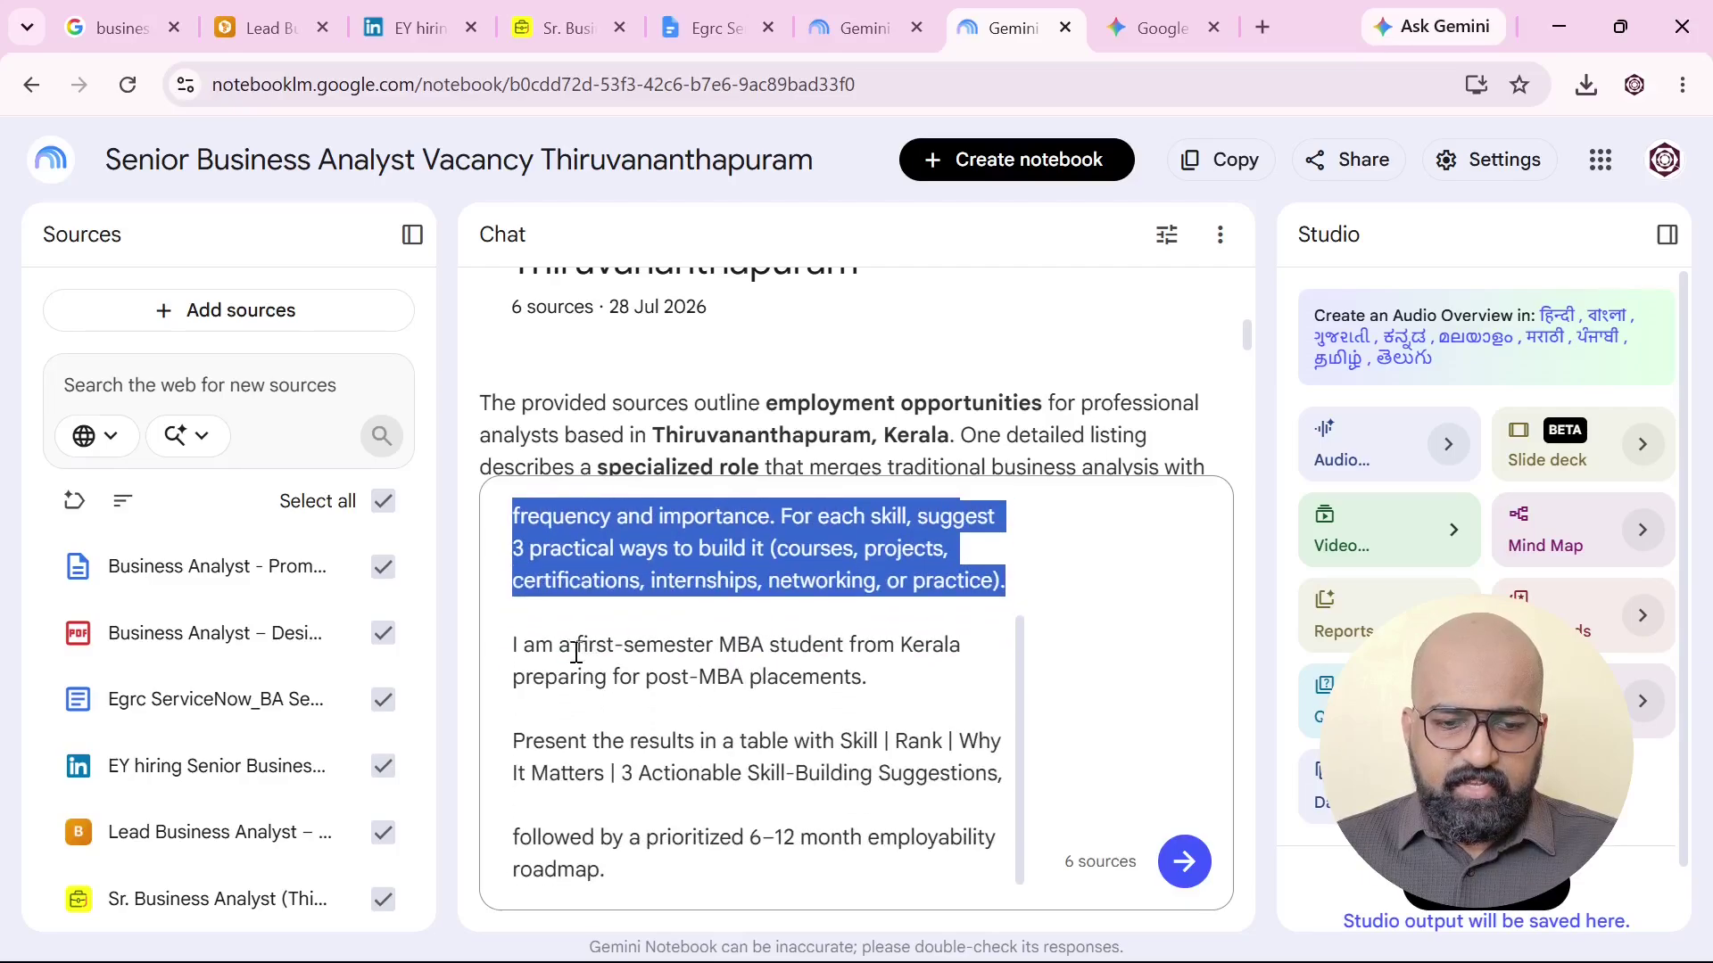
left_click(520, 651)
left_click_drag(883, 671, 497, 668)
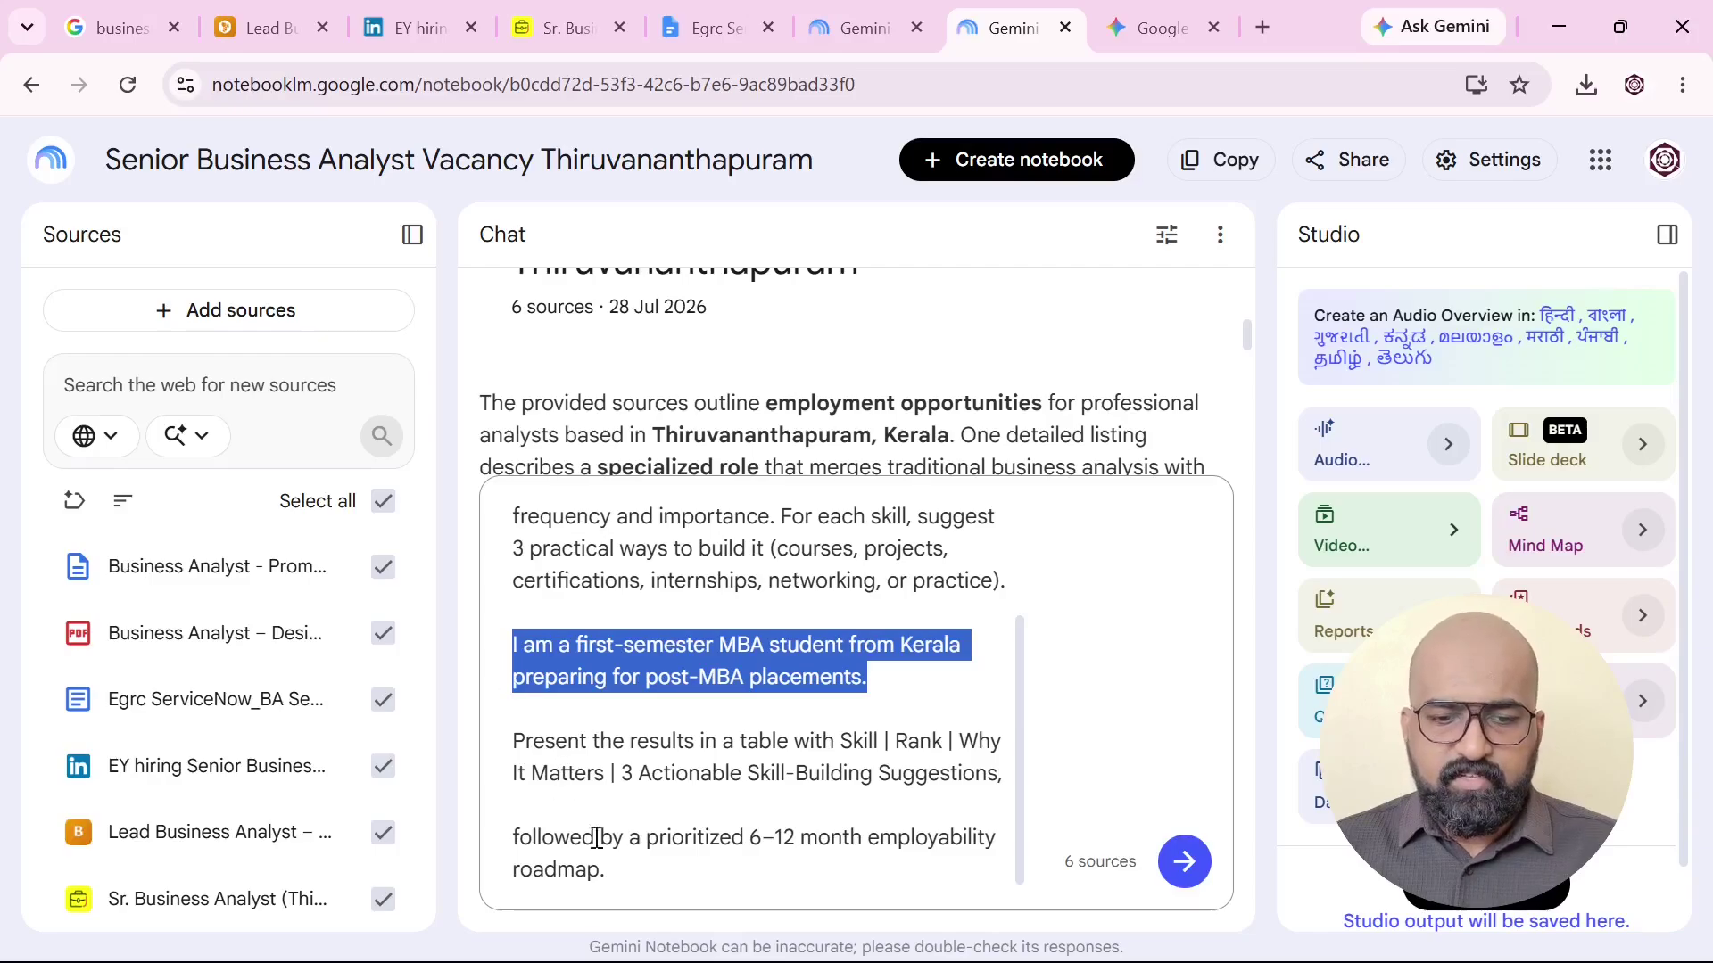
left_click_drag(642, 883, 497, 766)
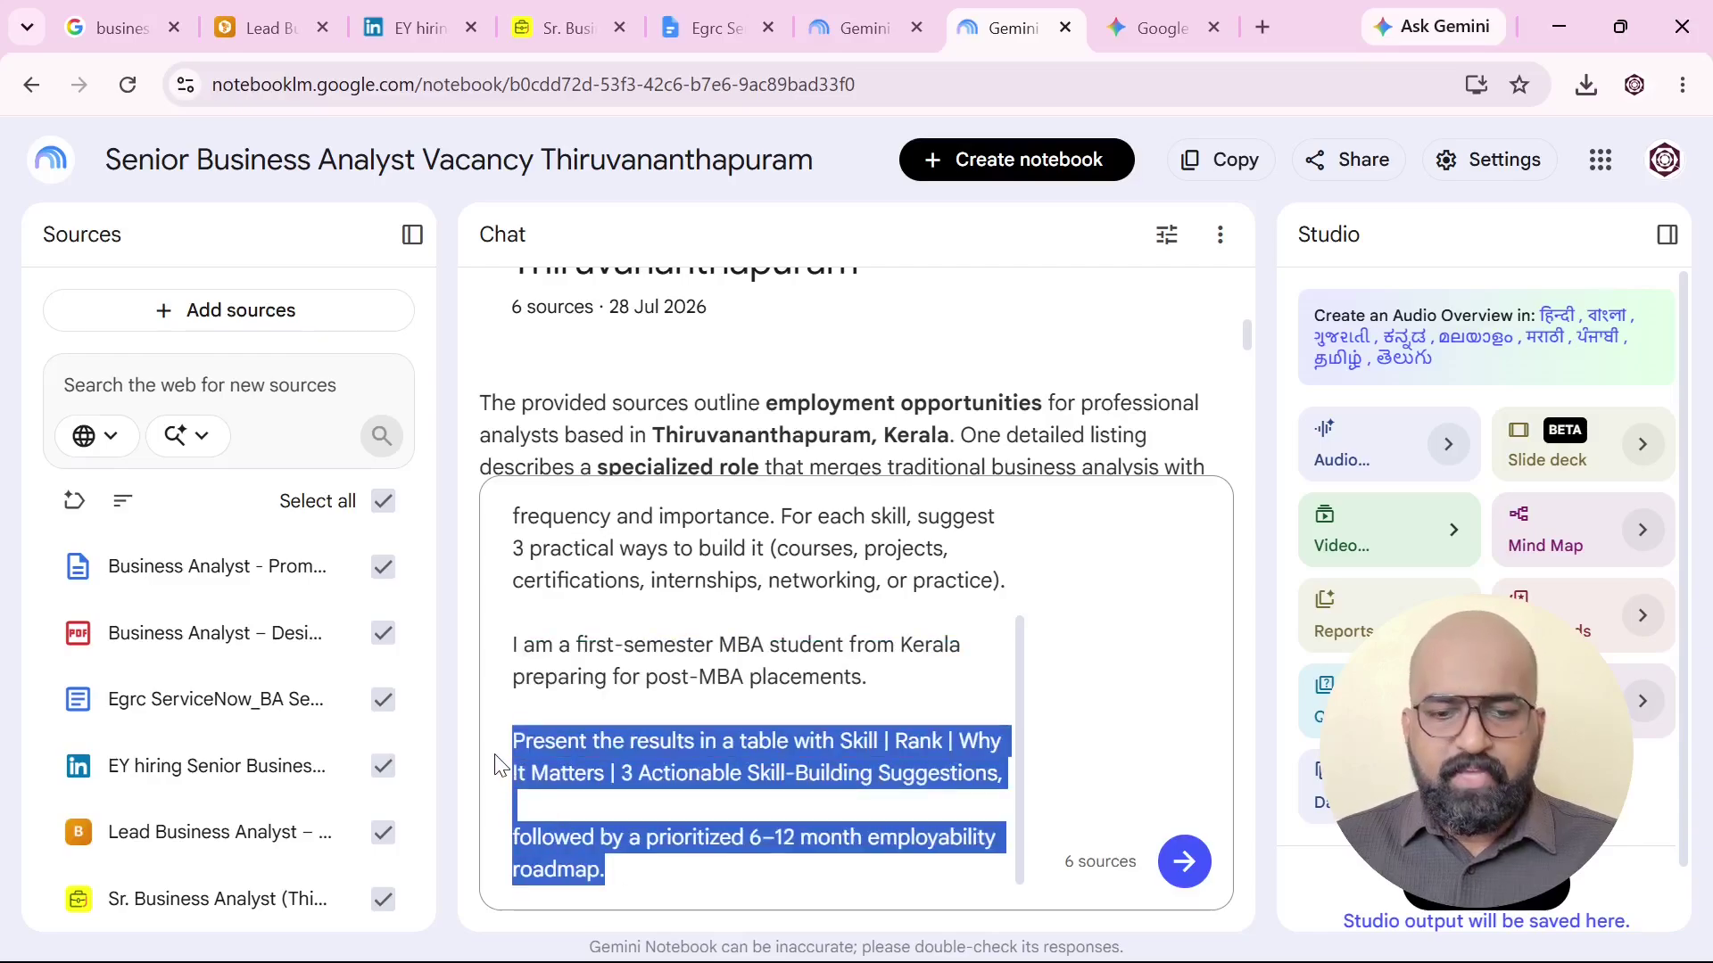
left_click(904, 767)
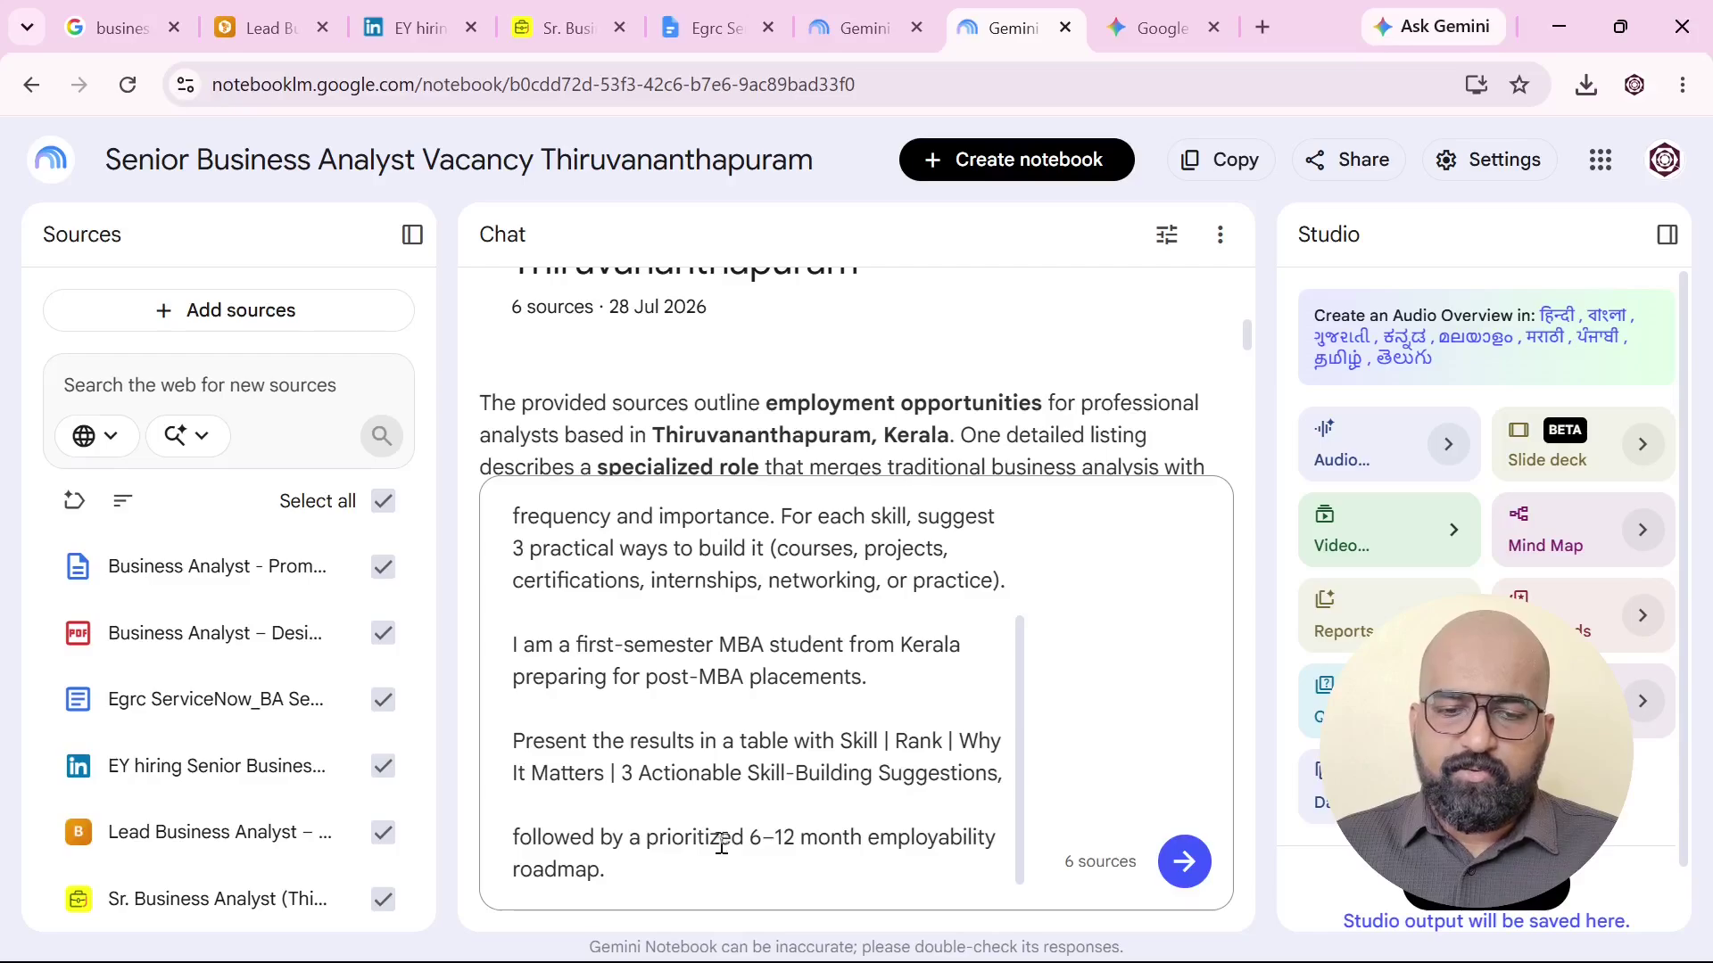
left_click(1186, 866)
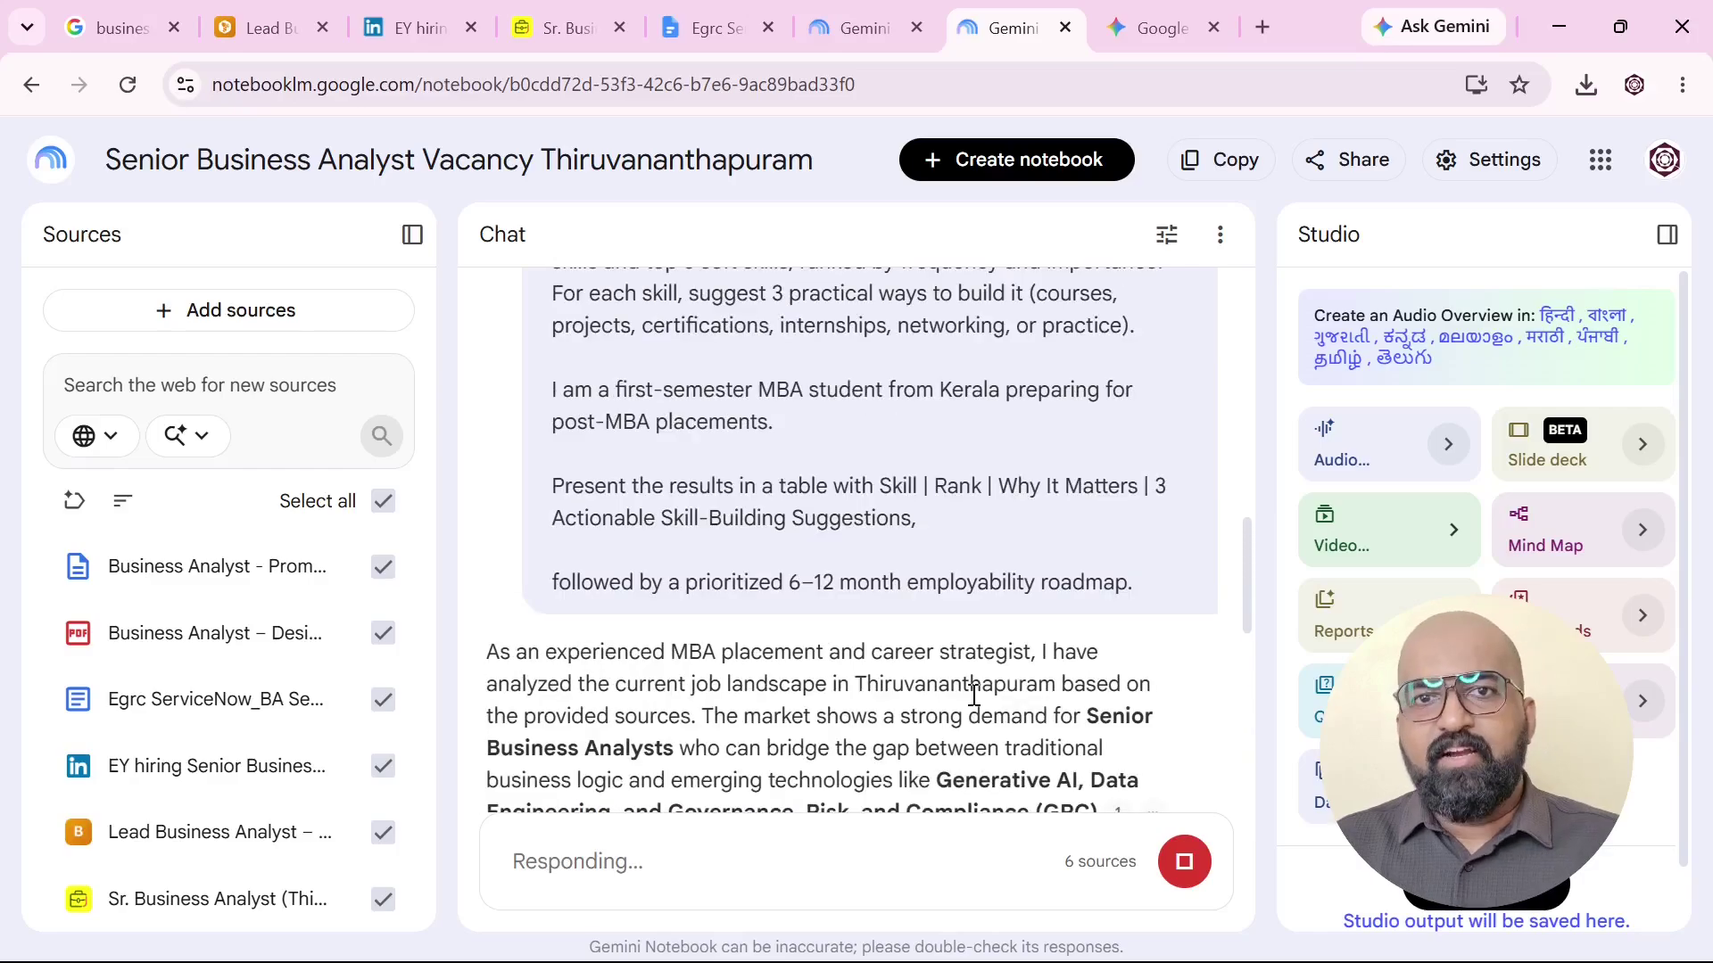
Switch to Gemini and attach the Senior Business Analyst Vacancy Thiruvananthapuram notebook to a new chat.
left_click(1137, 28)
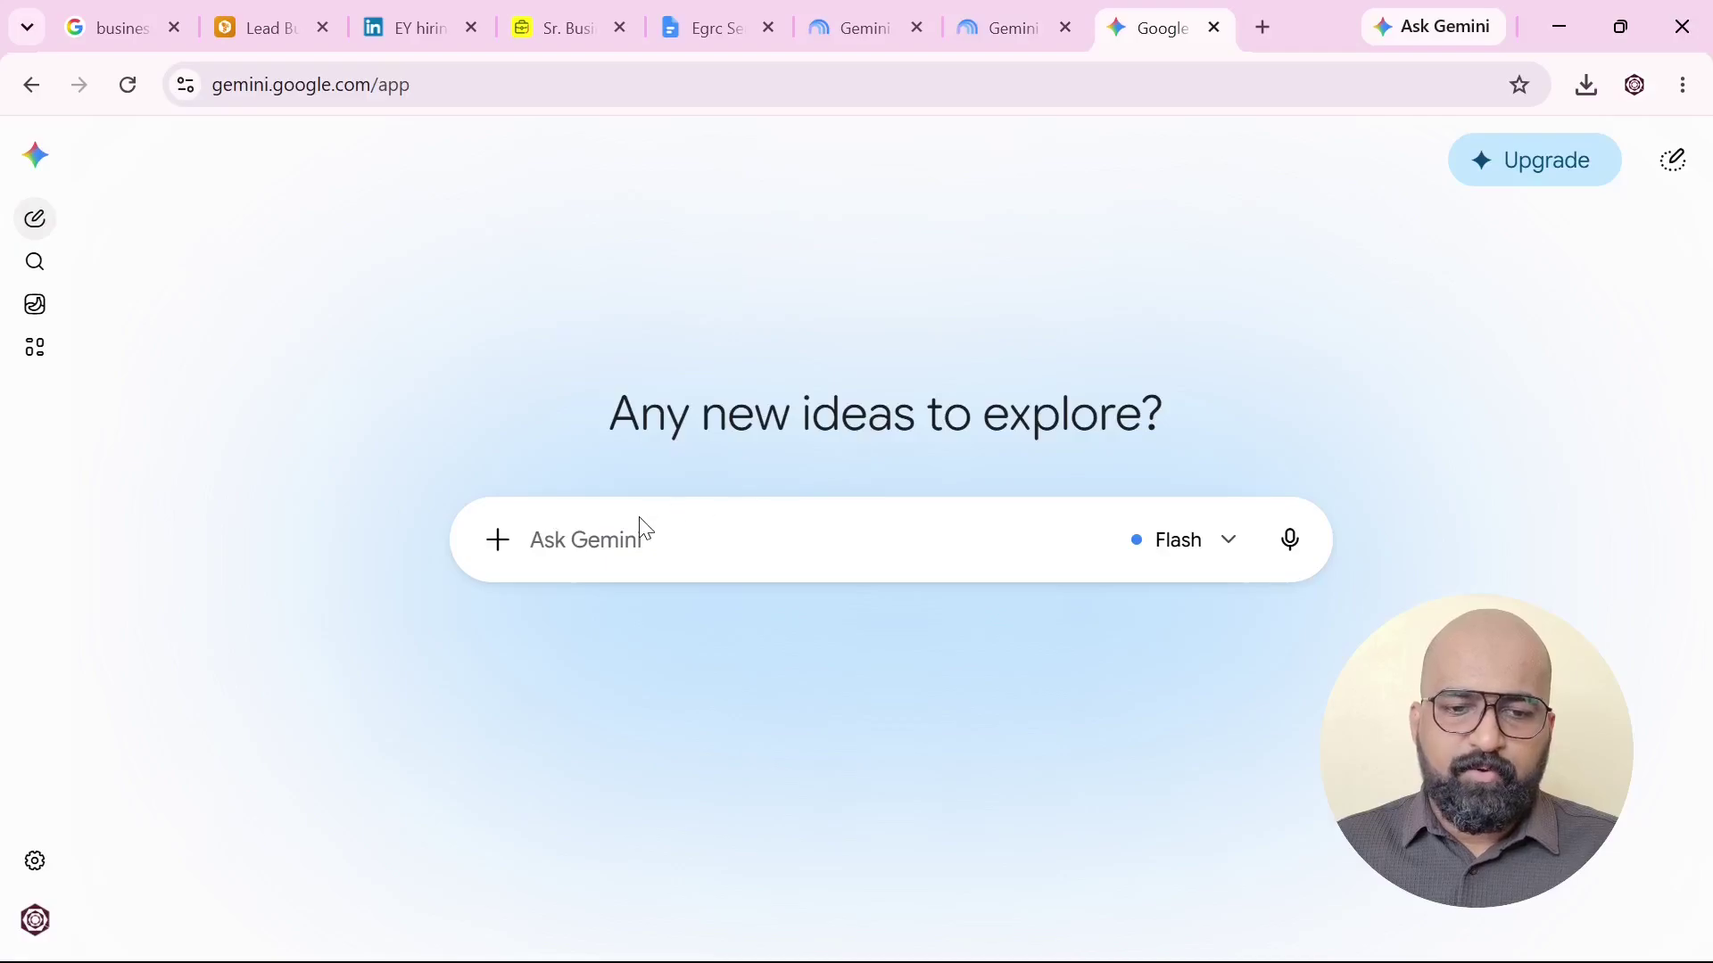
left_click(497, 540)
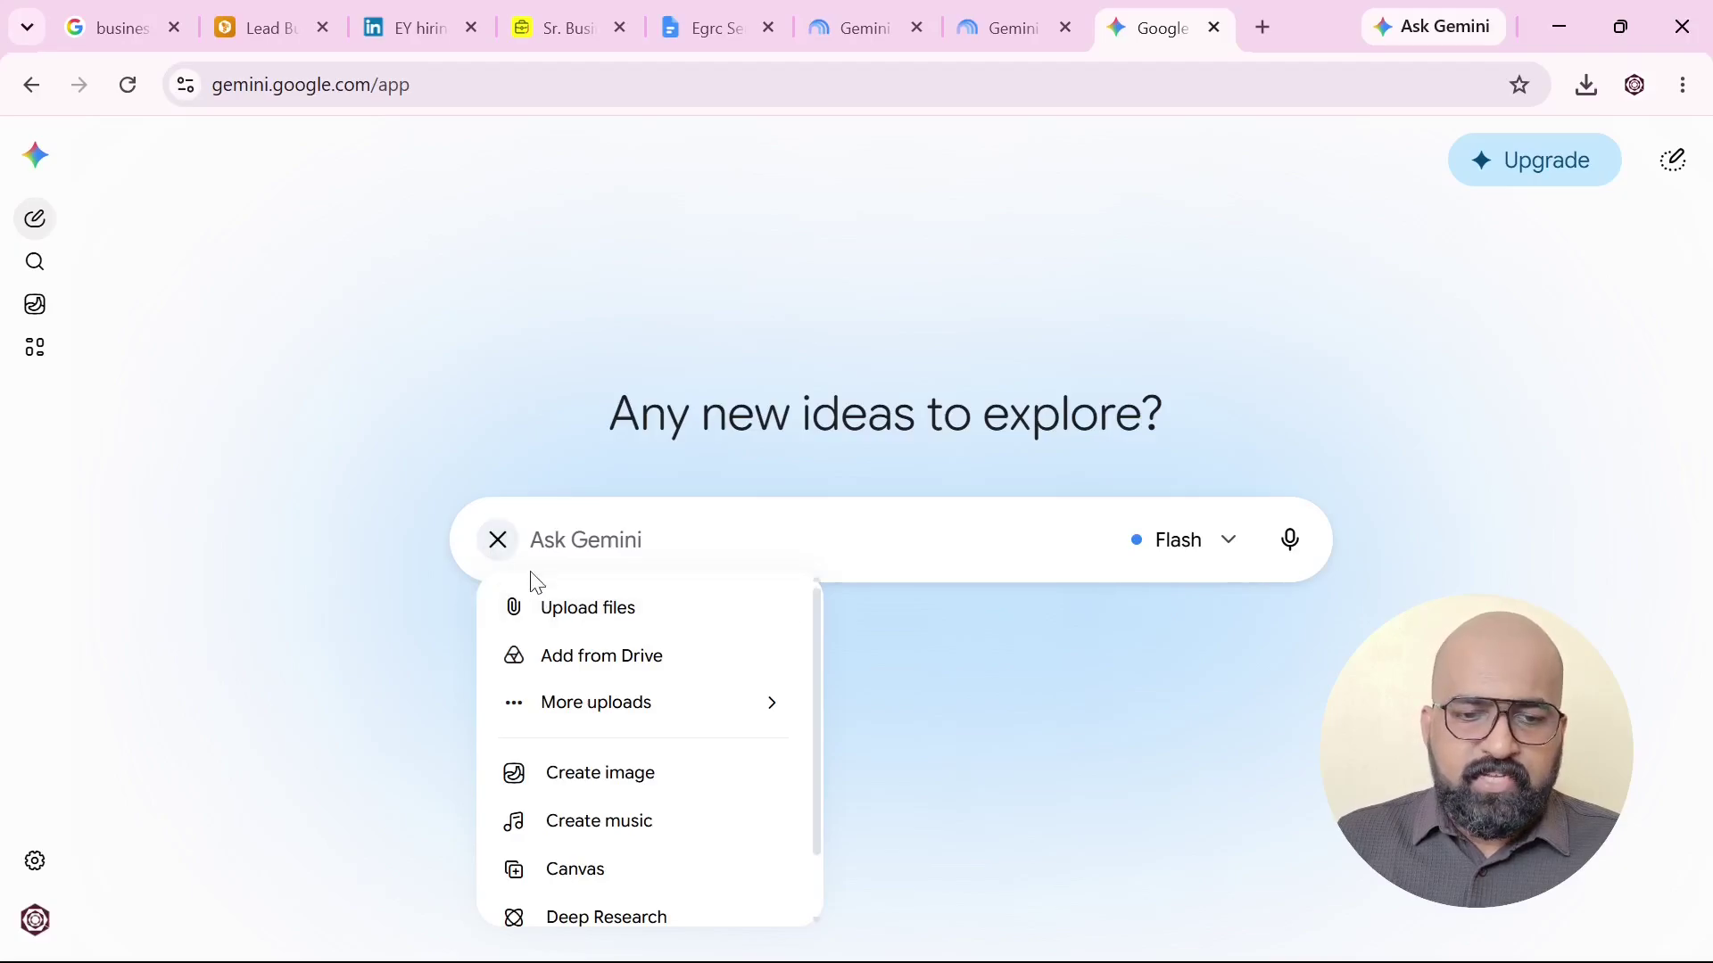
mouse_move(651, 721)
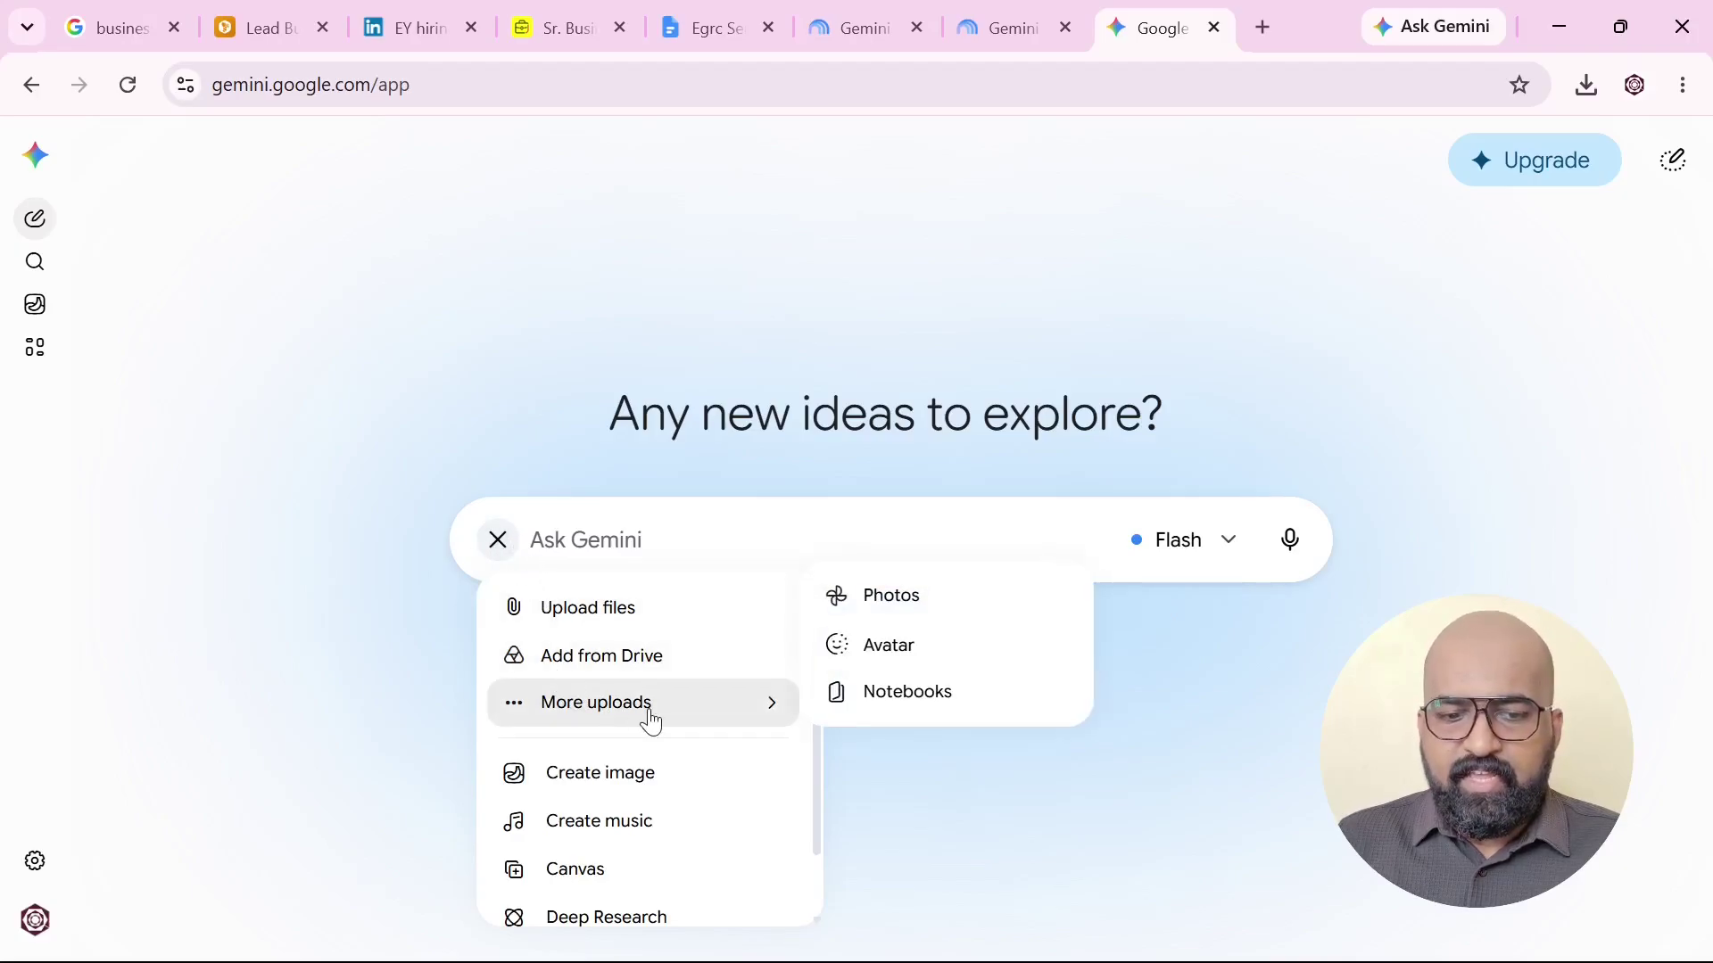
left_click(921, 703)
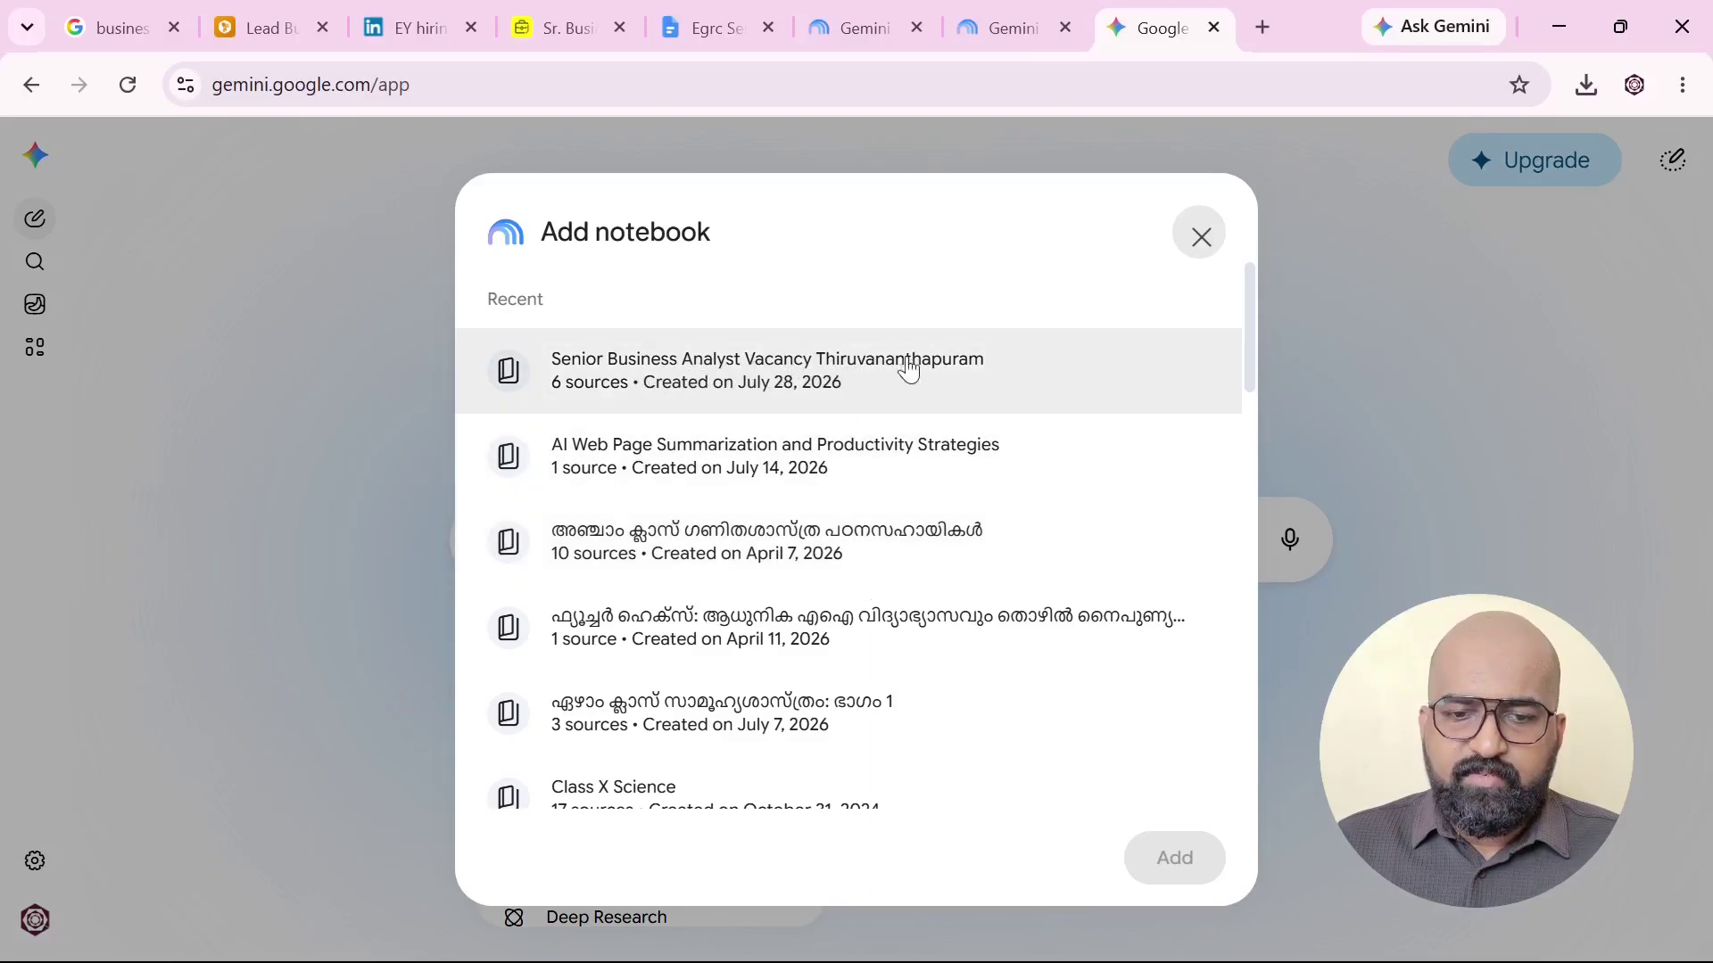
left_click(962, 19)
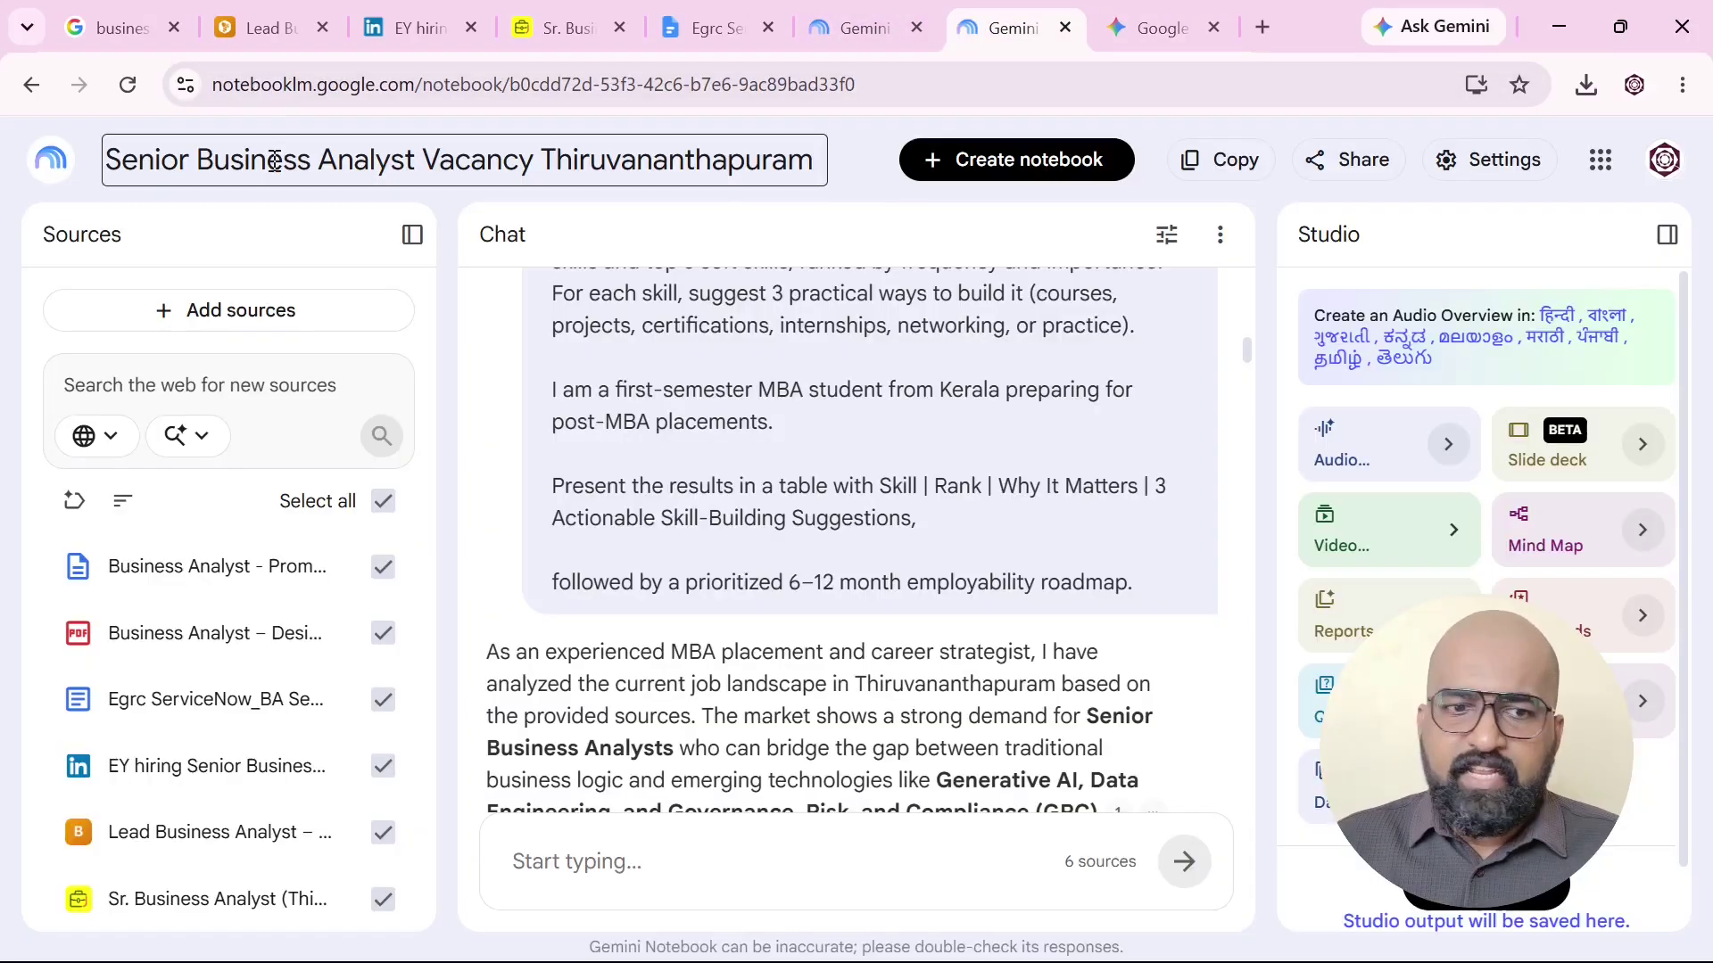
left_click(1171, 18)
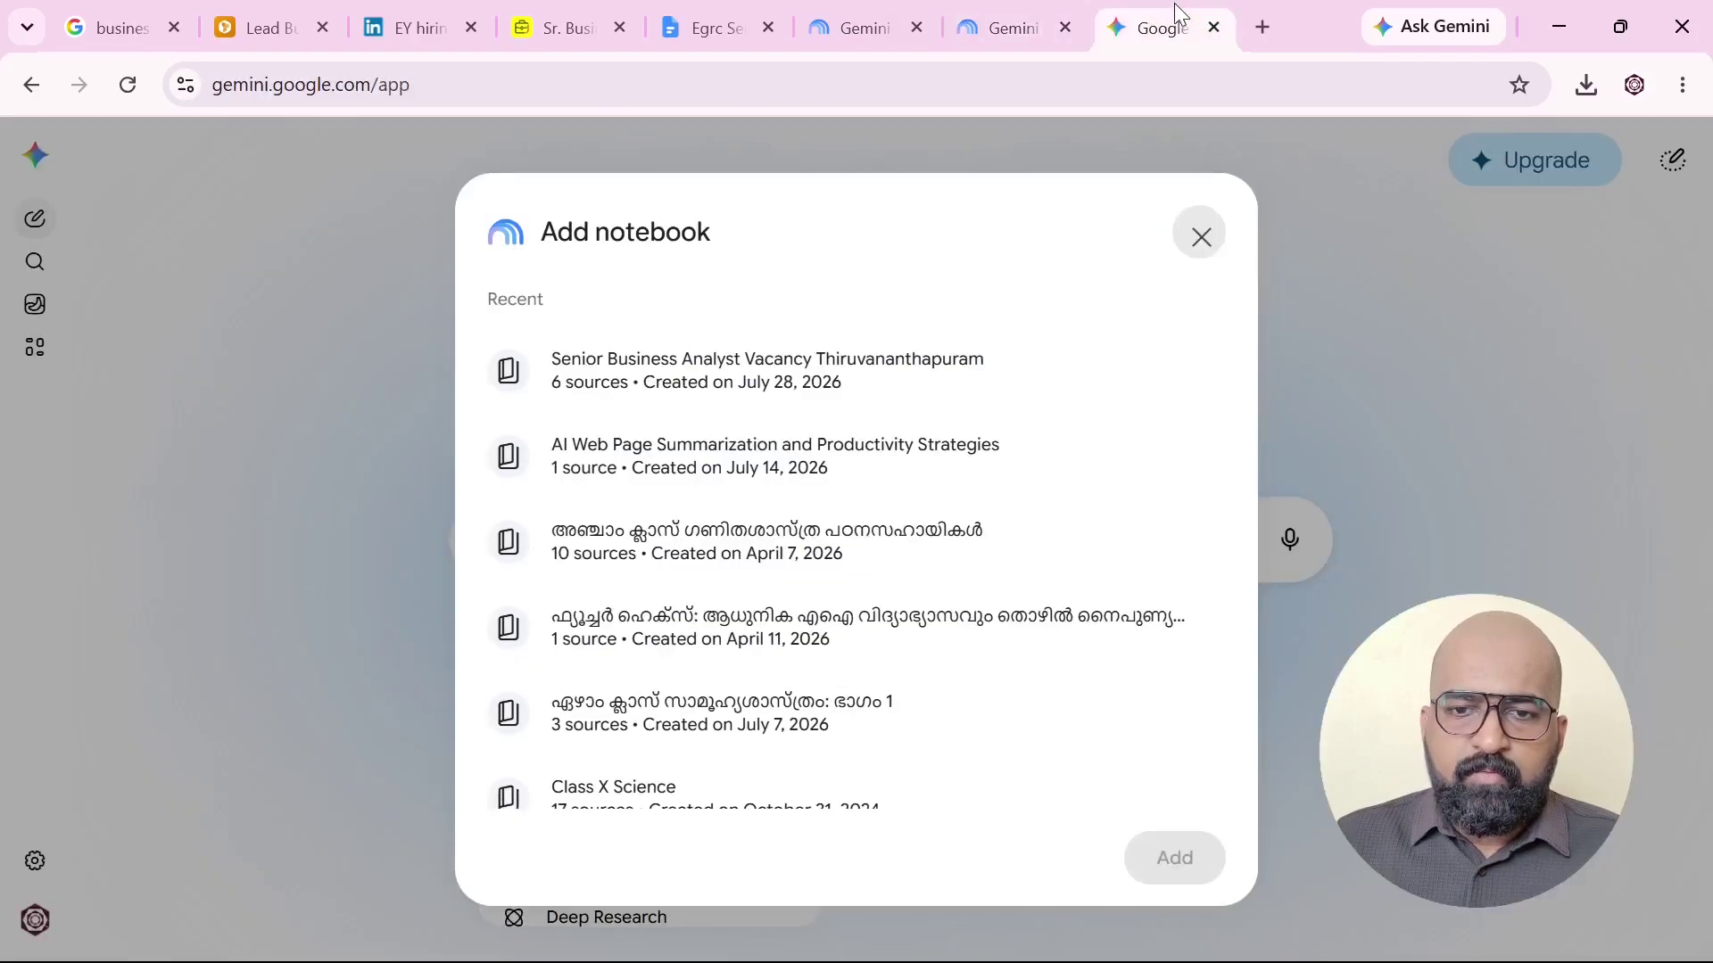
left_click(892, 381)
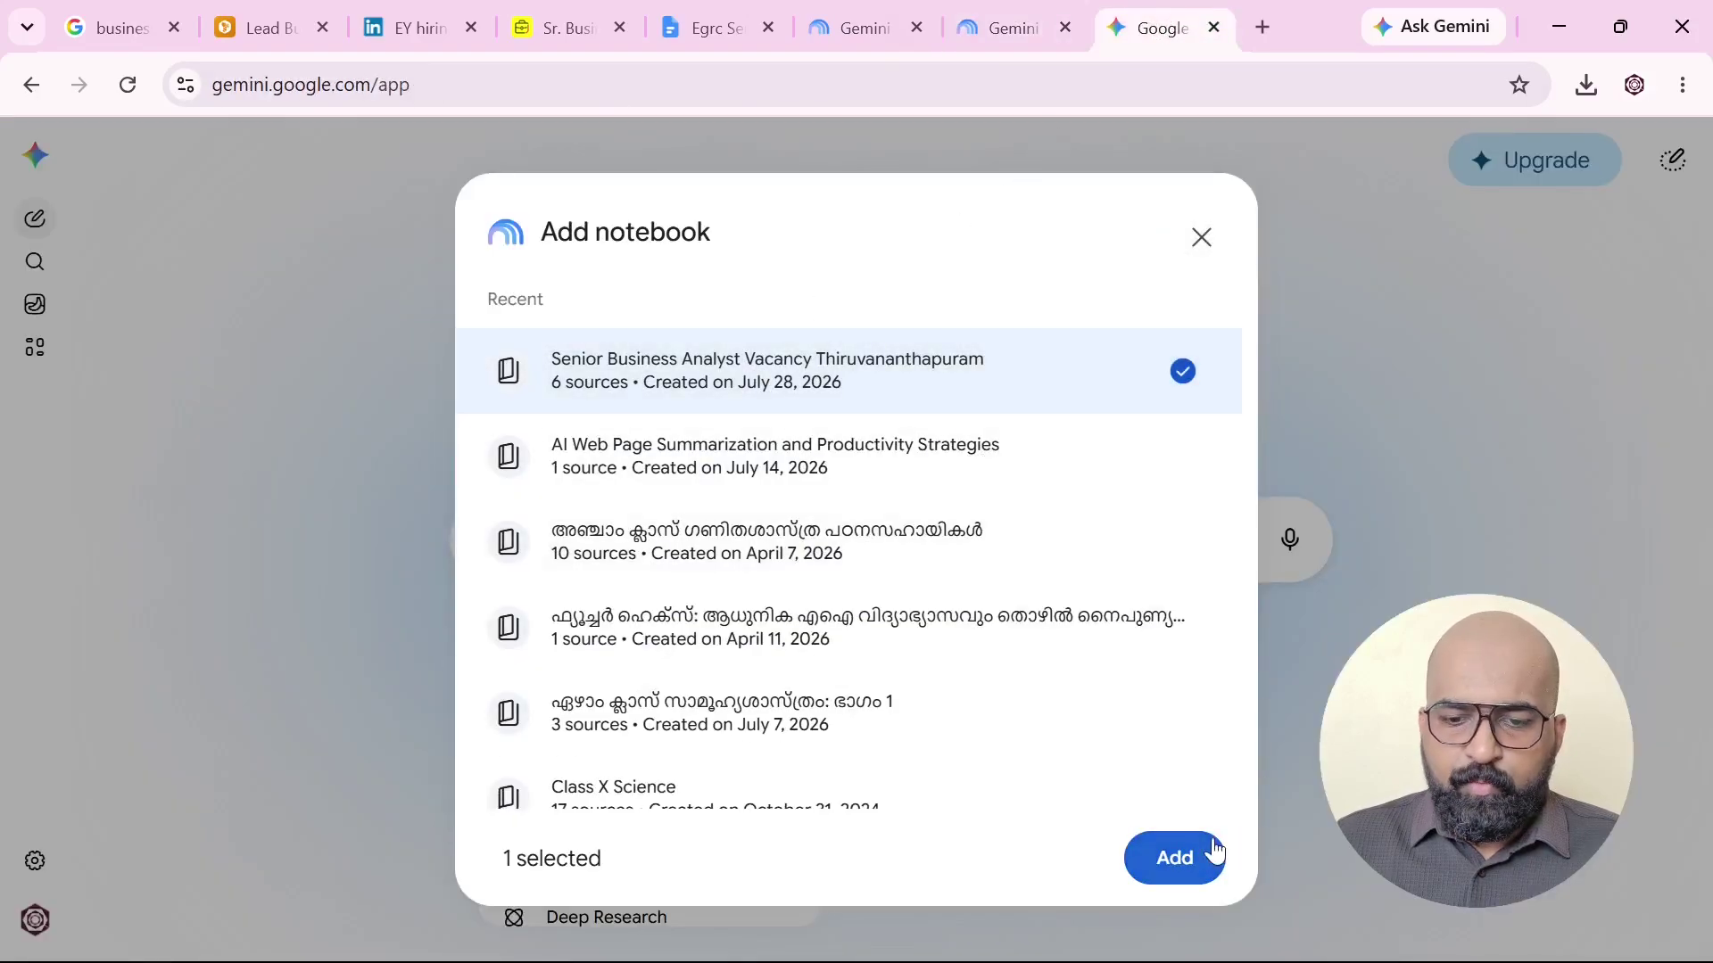
left_click(1170, 859)
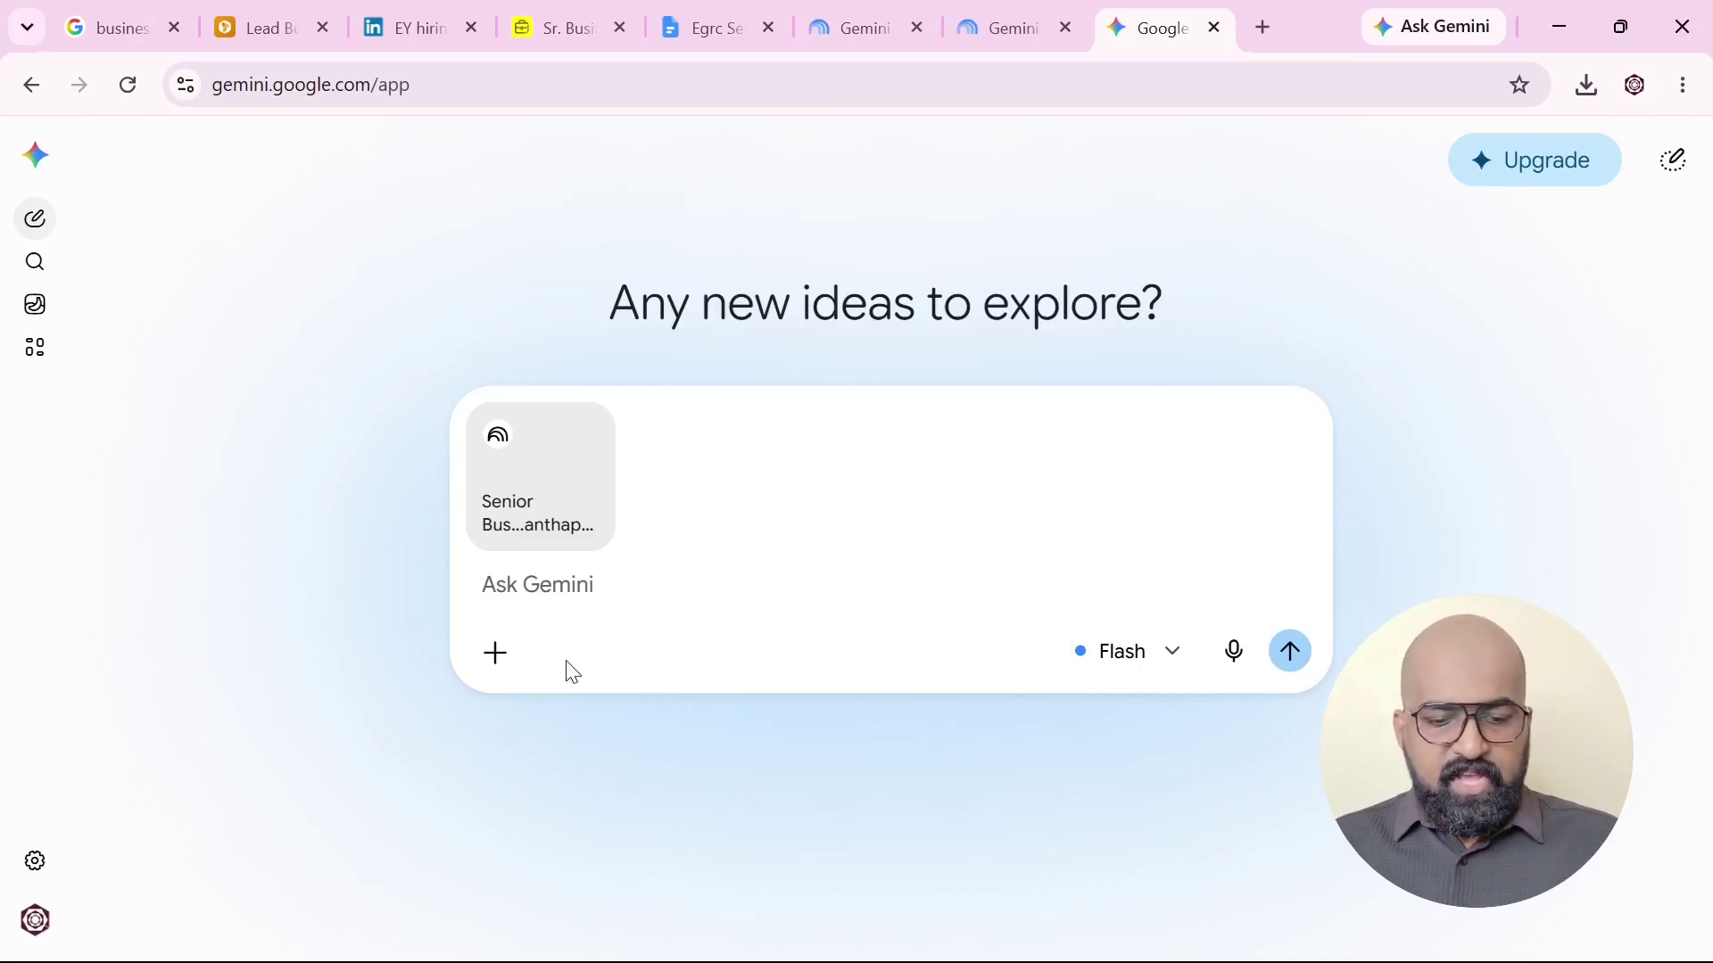
Paste the MBA career-strategist prompt into the chat, enable Canvas and submit it.
key("ctrl+v")
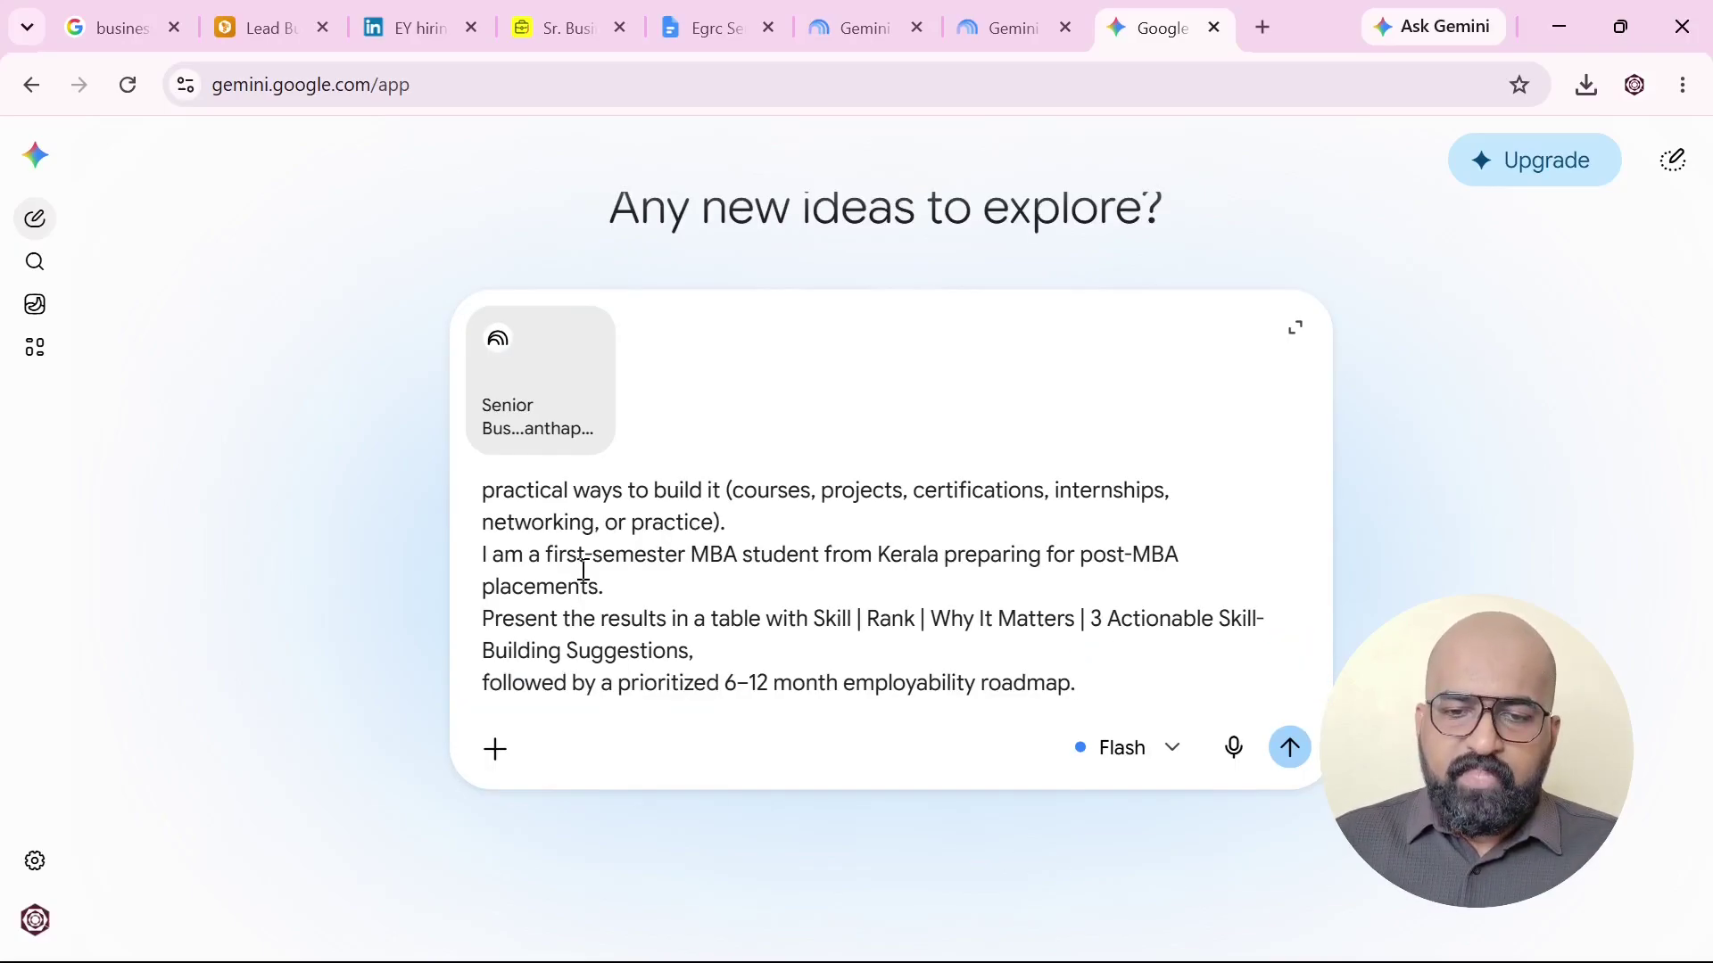
scroll(583, 571, "up", 2)
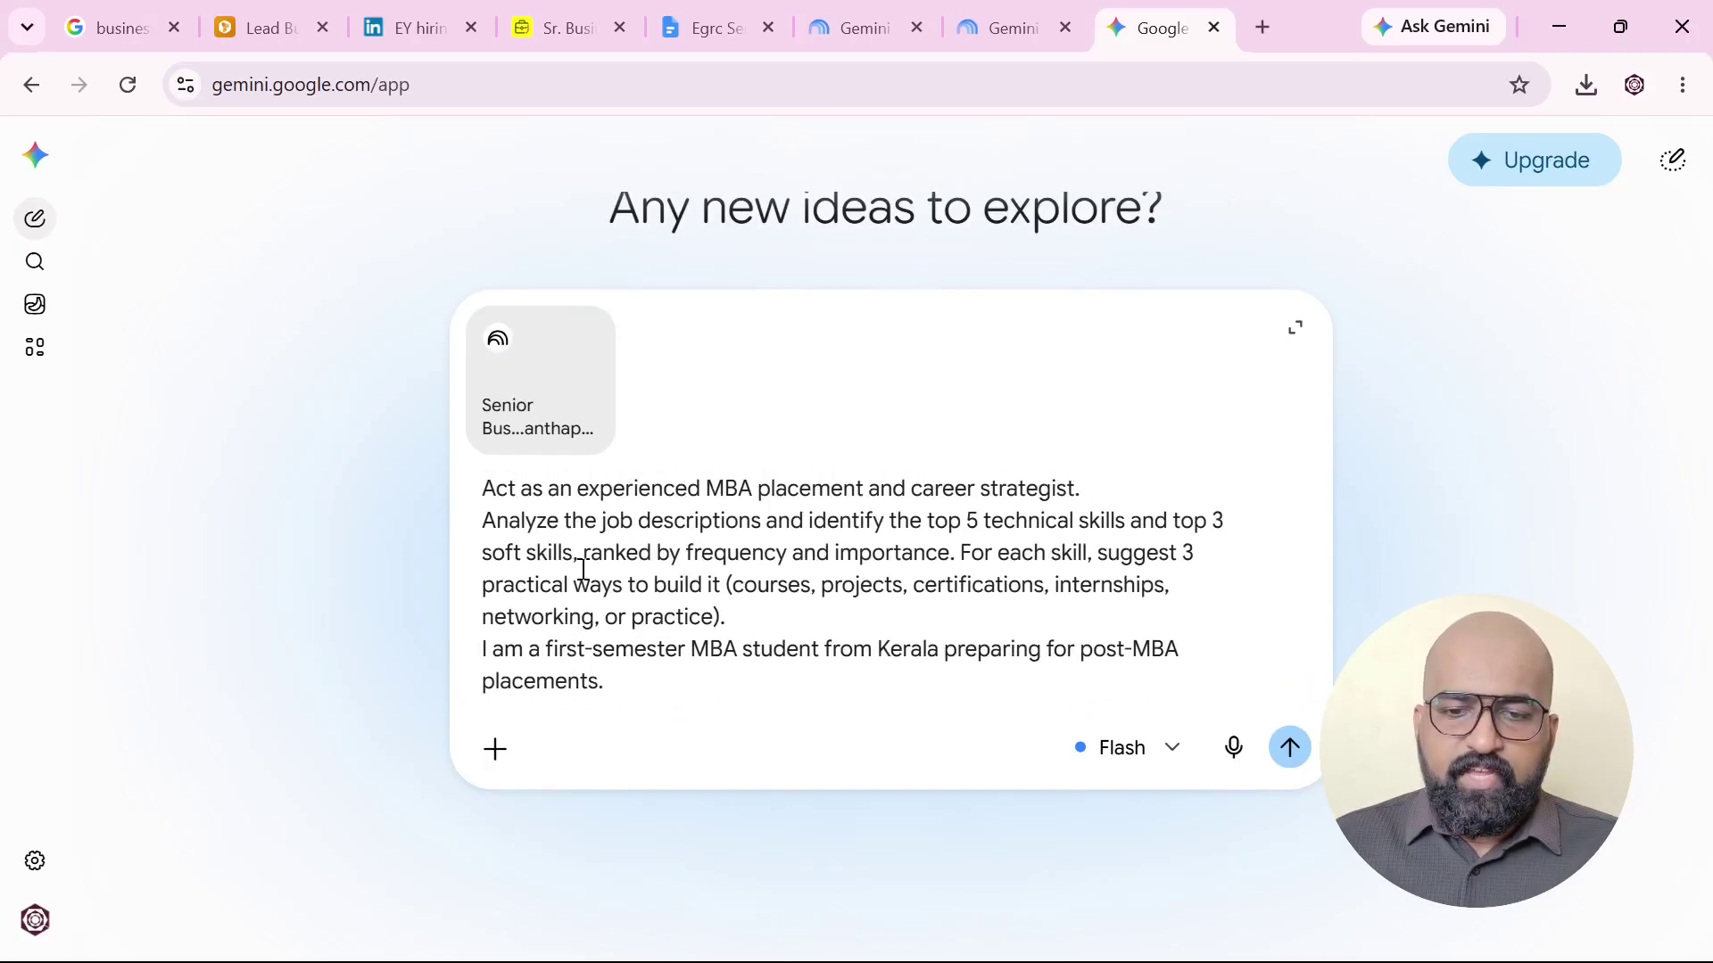
left_click(496, 750)
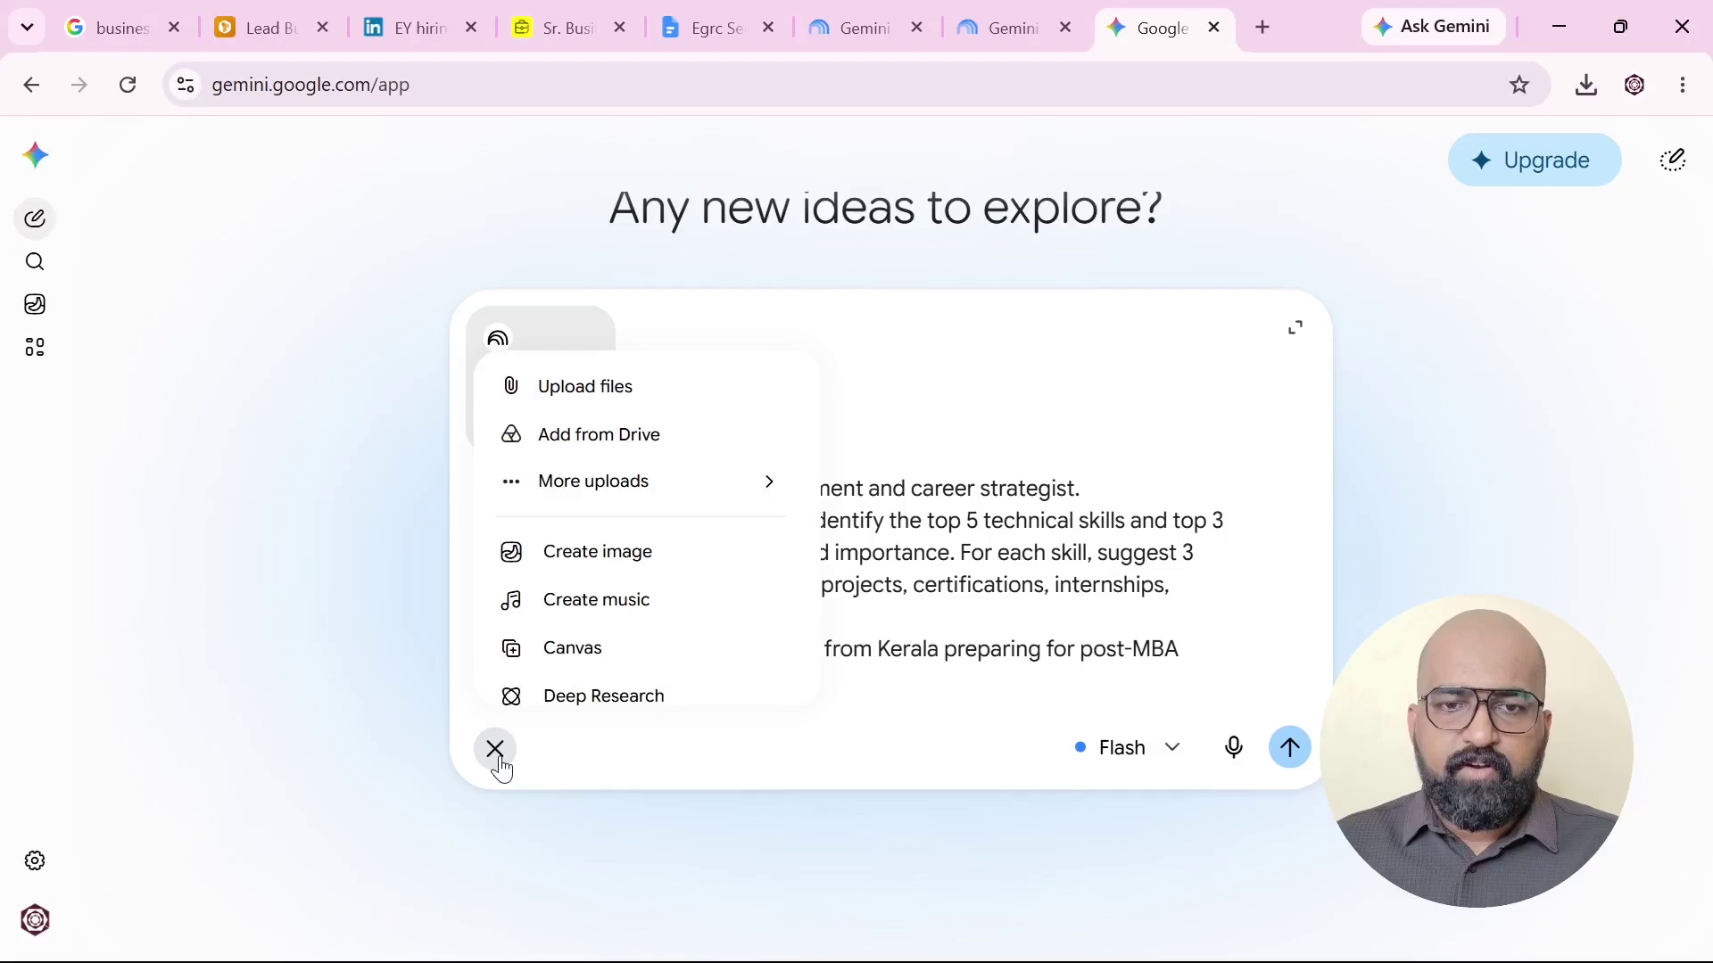
left_click(605, 660)
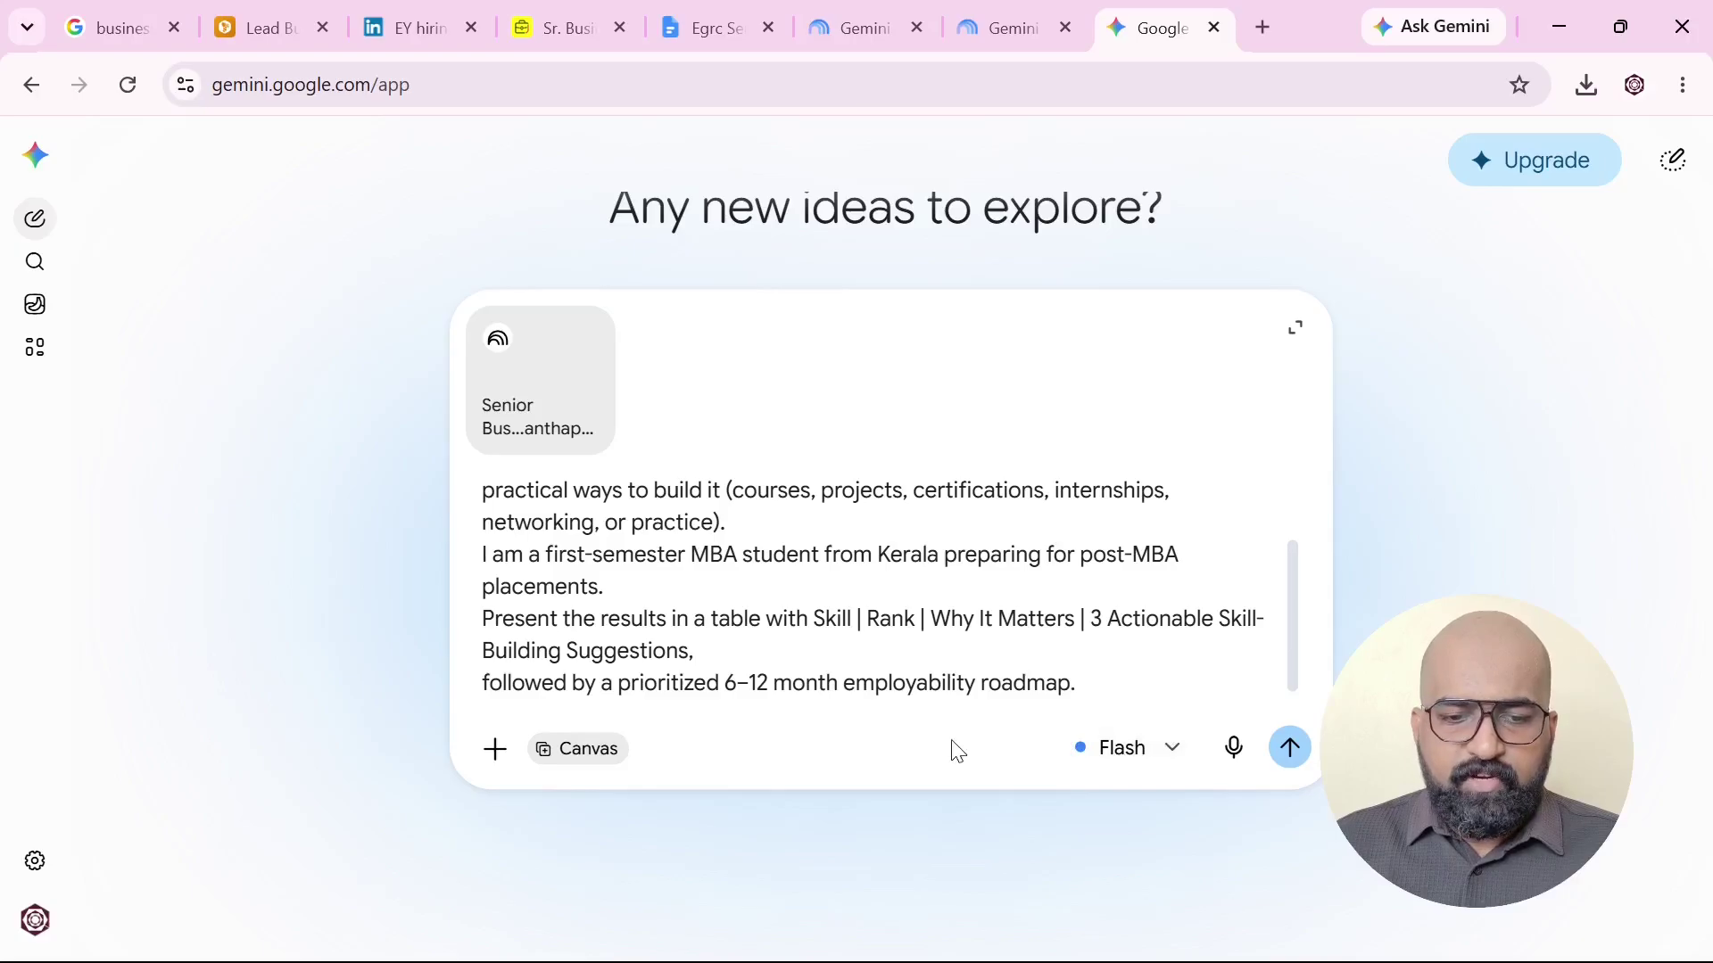
left_click(1290, 748)
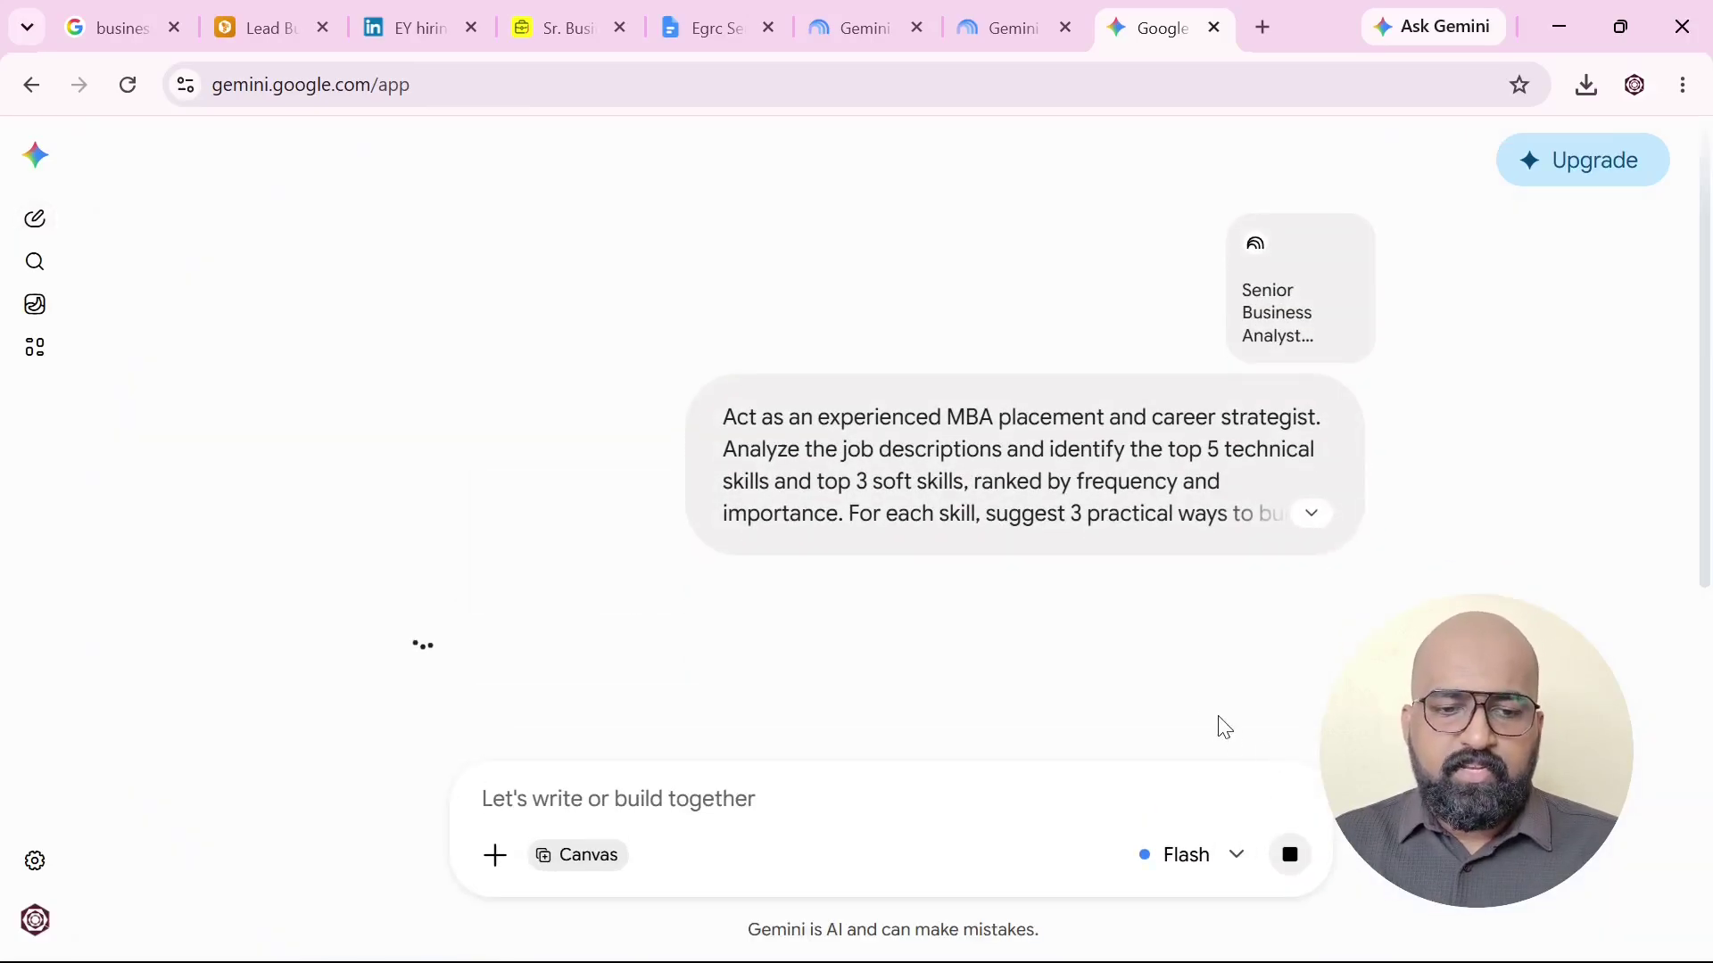
Return to the notebook, collapse the Studio and Sources areas and review the answer's skills table.
left_click(1012, 11)
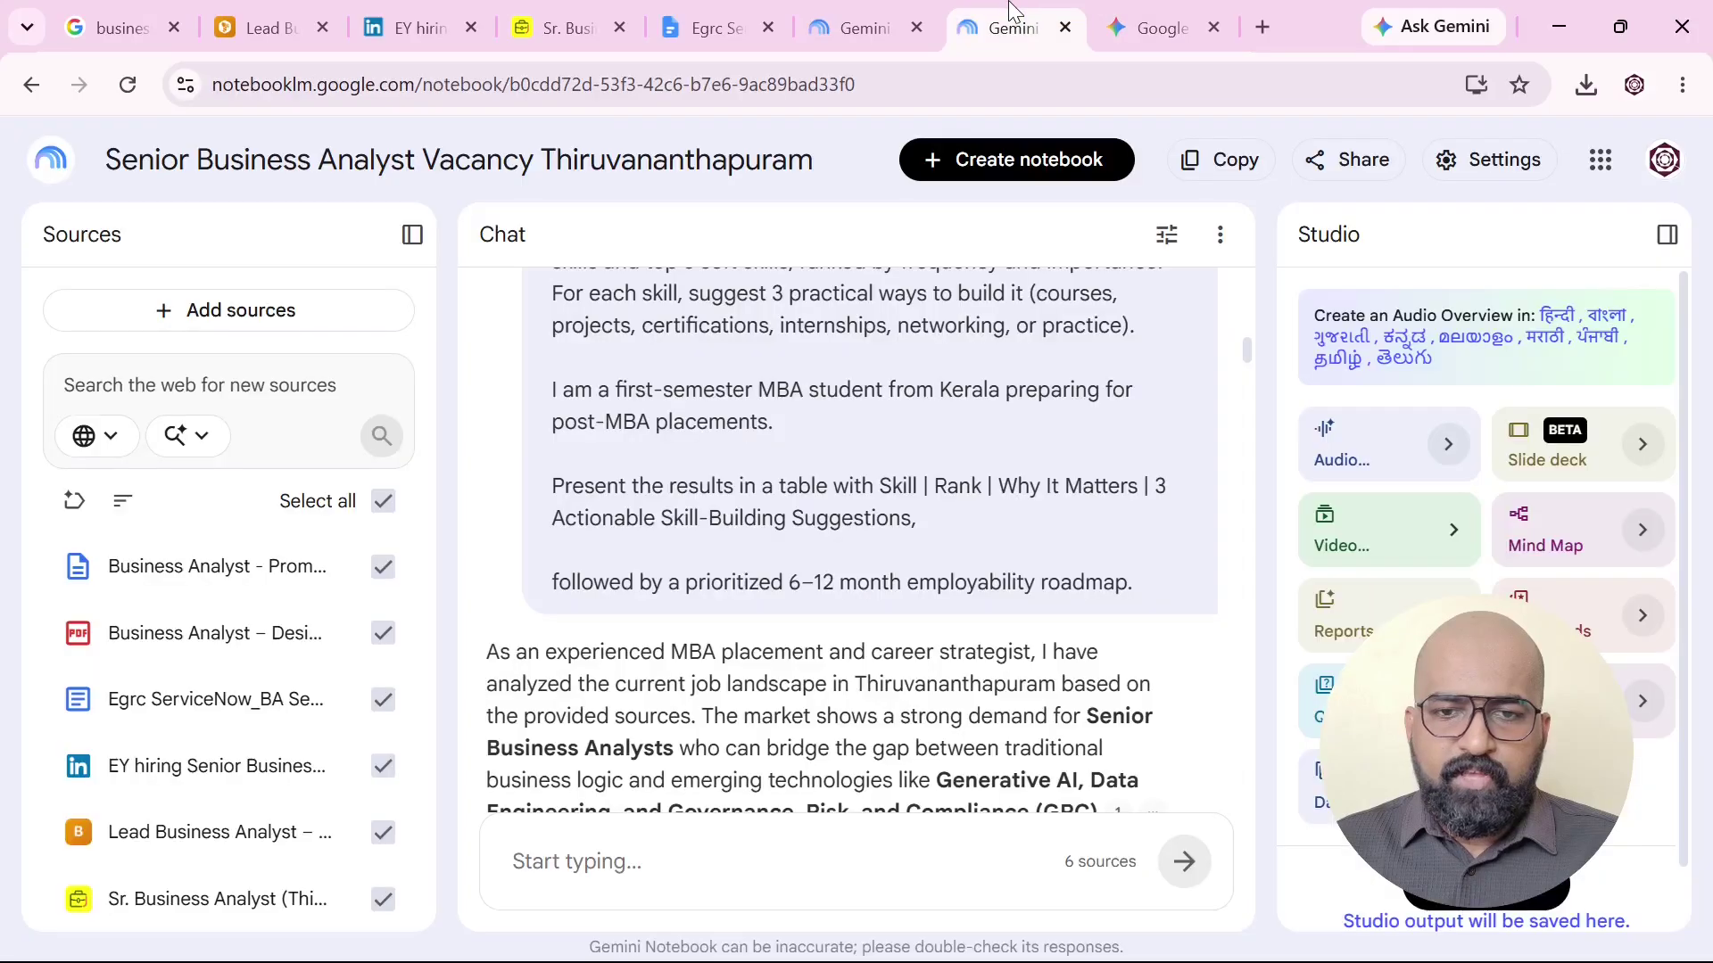
scroll(854, 623, "down", 2)
scroll(854, 623, "down", 2)
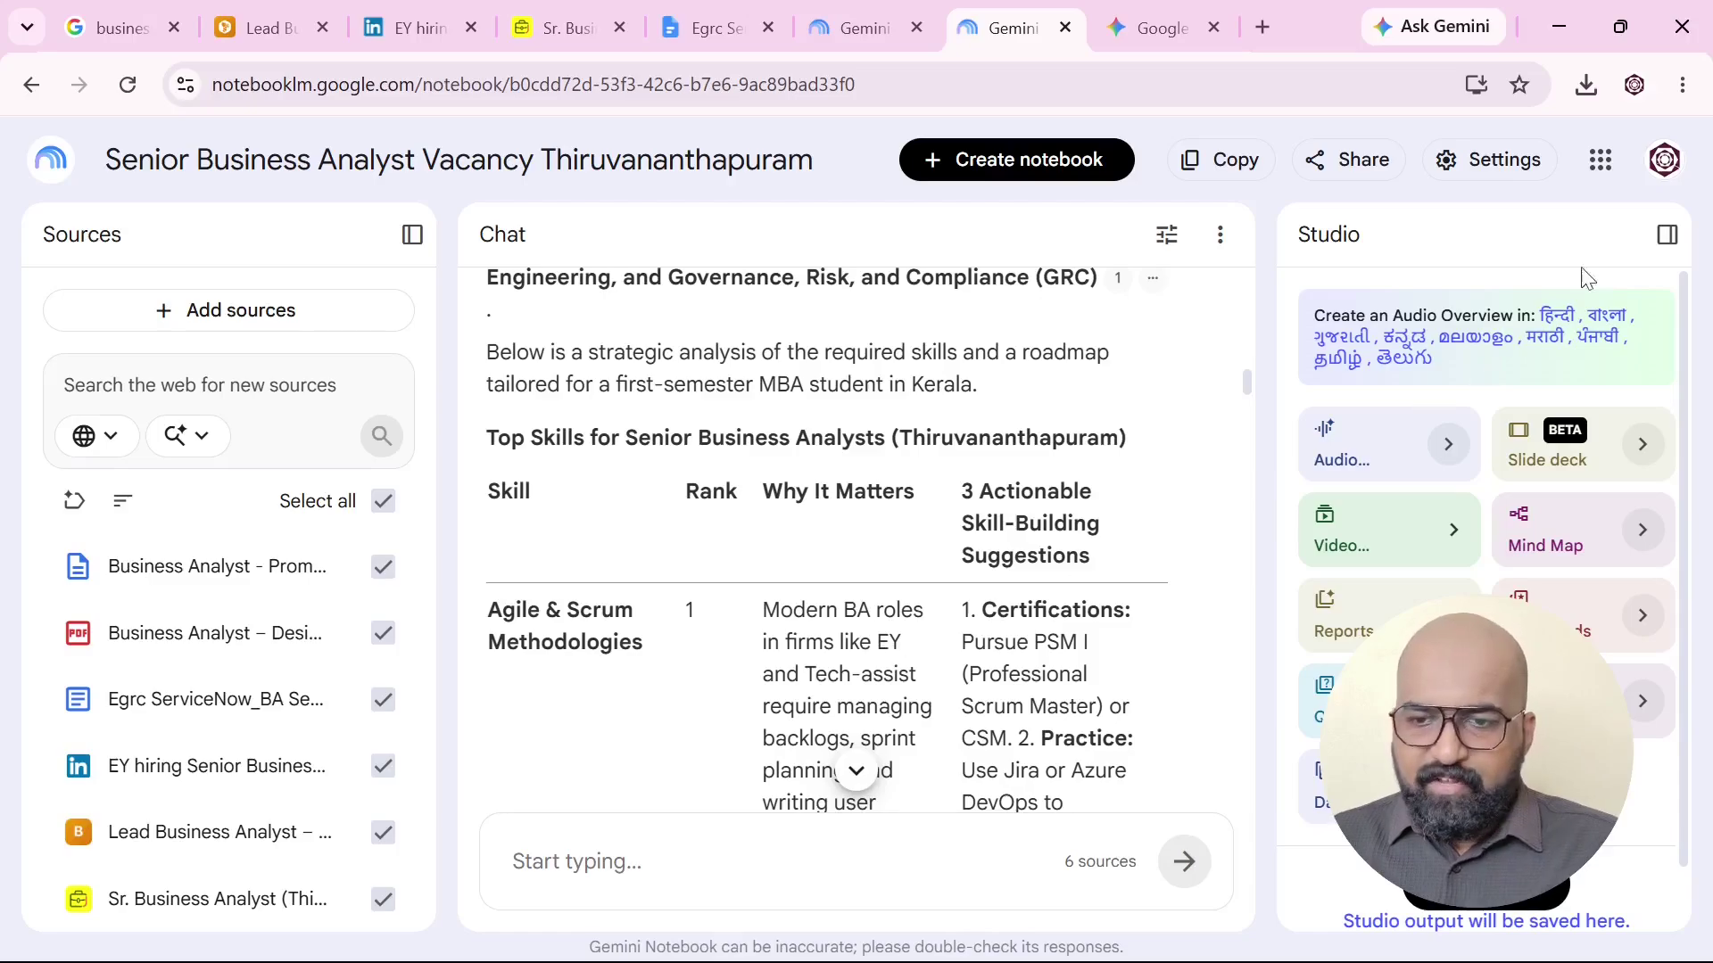
left_click(1666, 234)
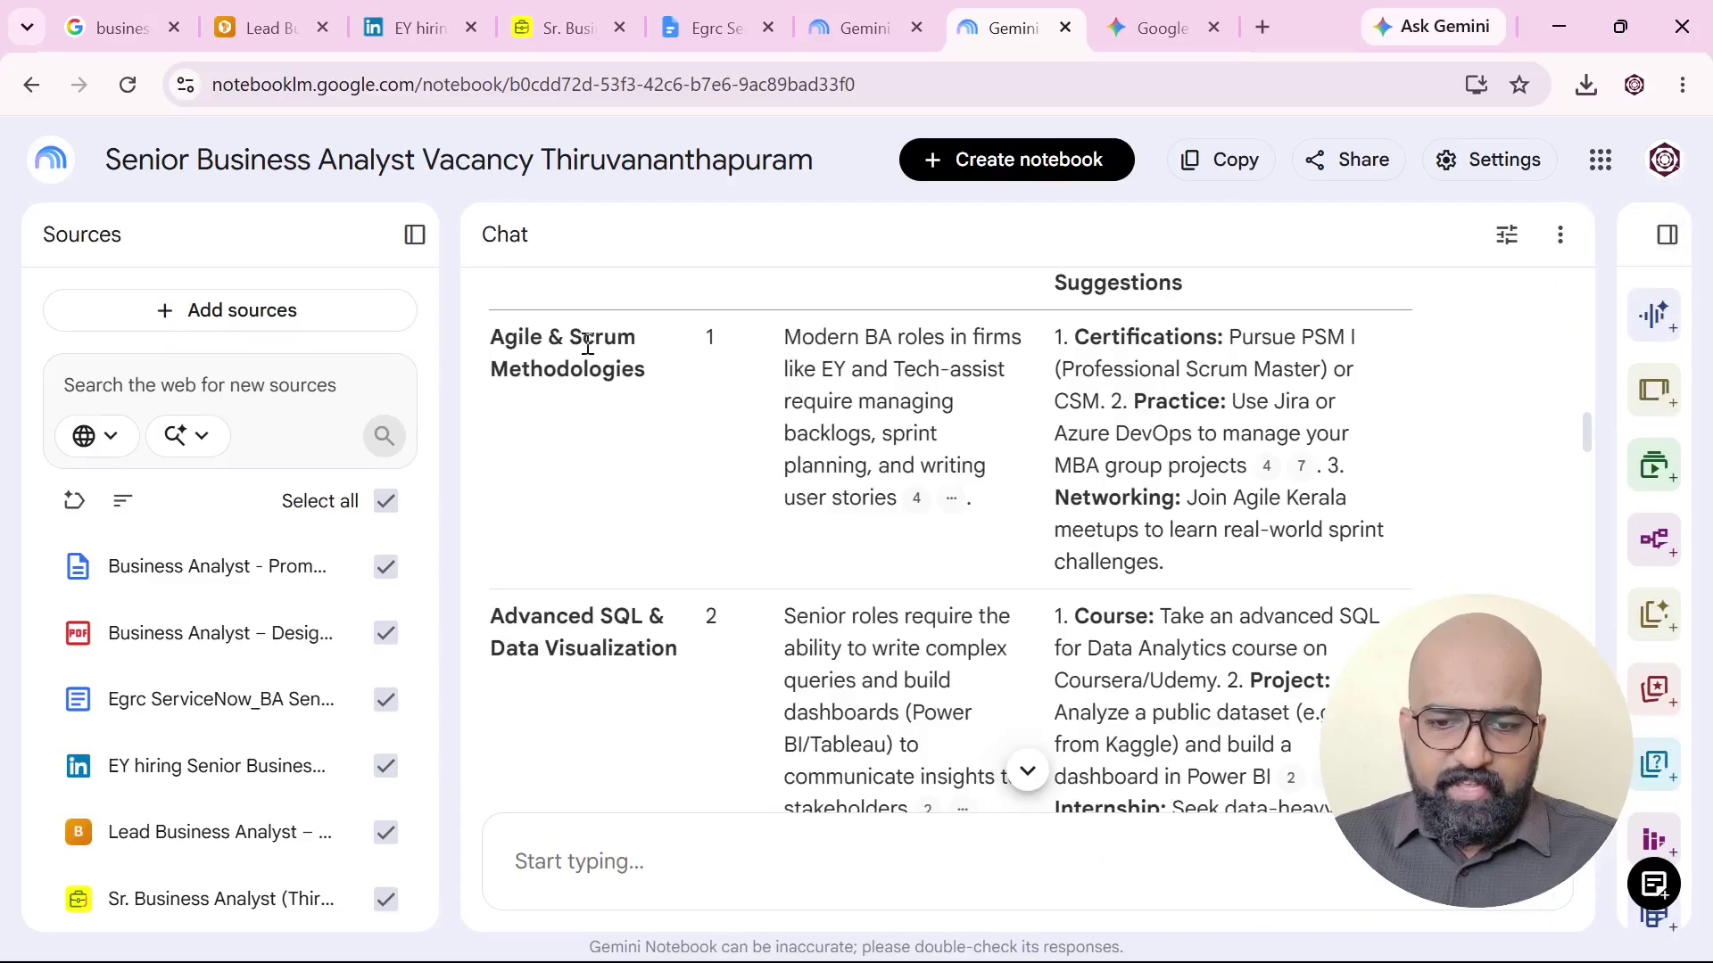
left_click(415, 235)
scroll(824, 534, "down", 5)
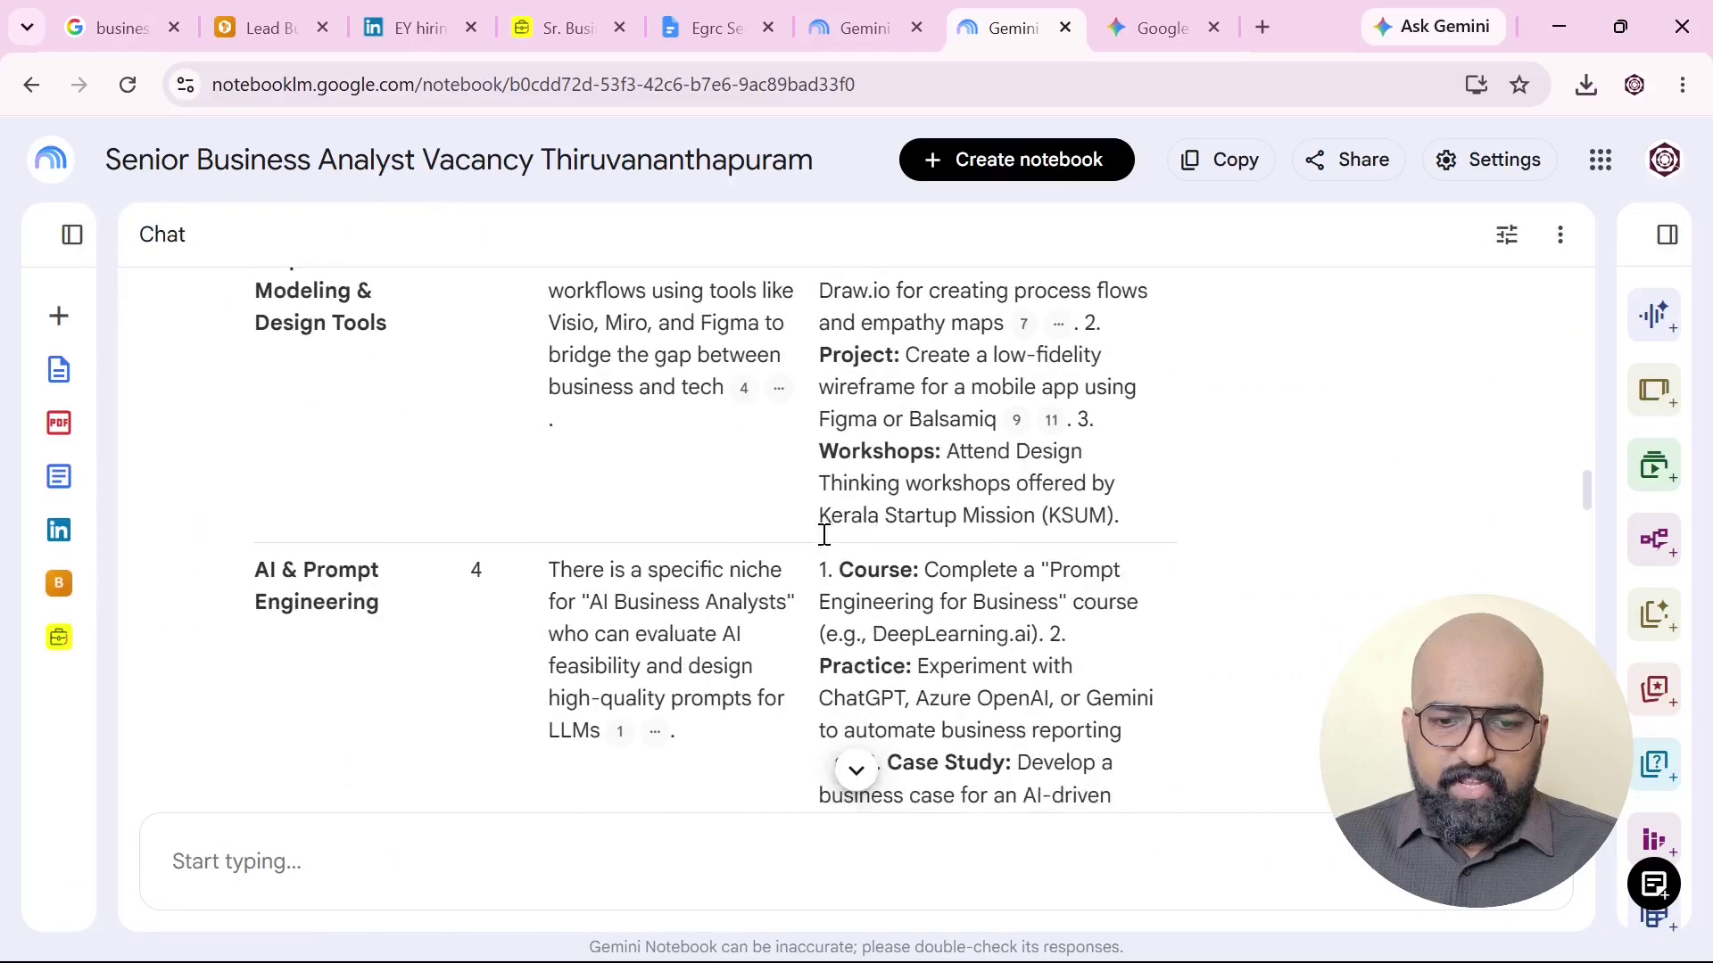
scroll(824, 533, "up", 15)
scroll(825, 535, "down", 10)
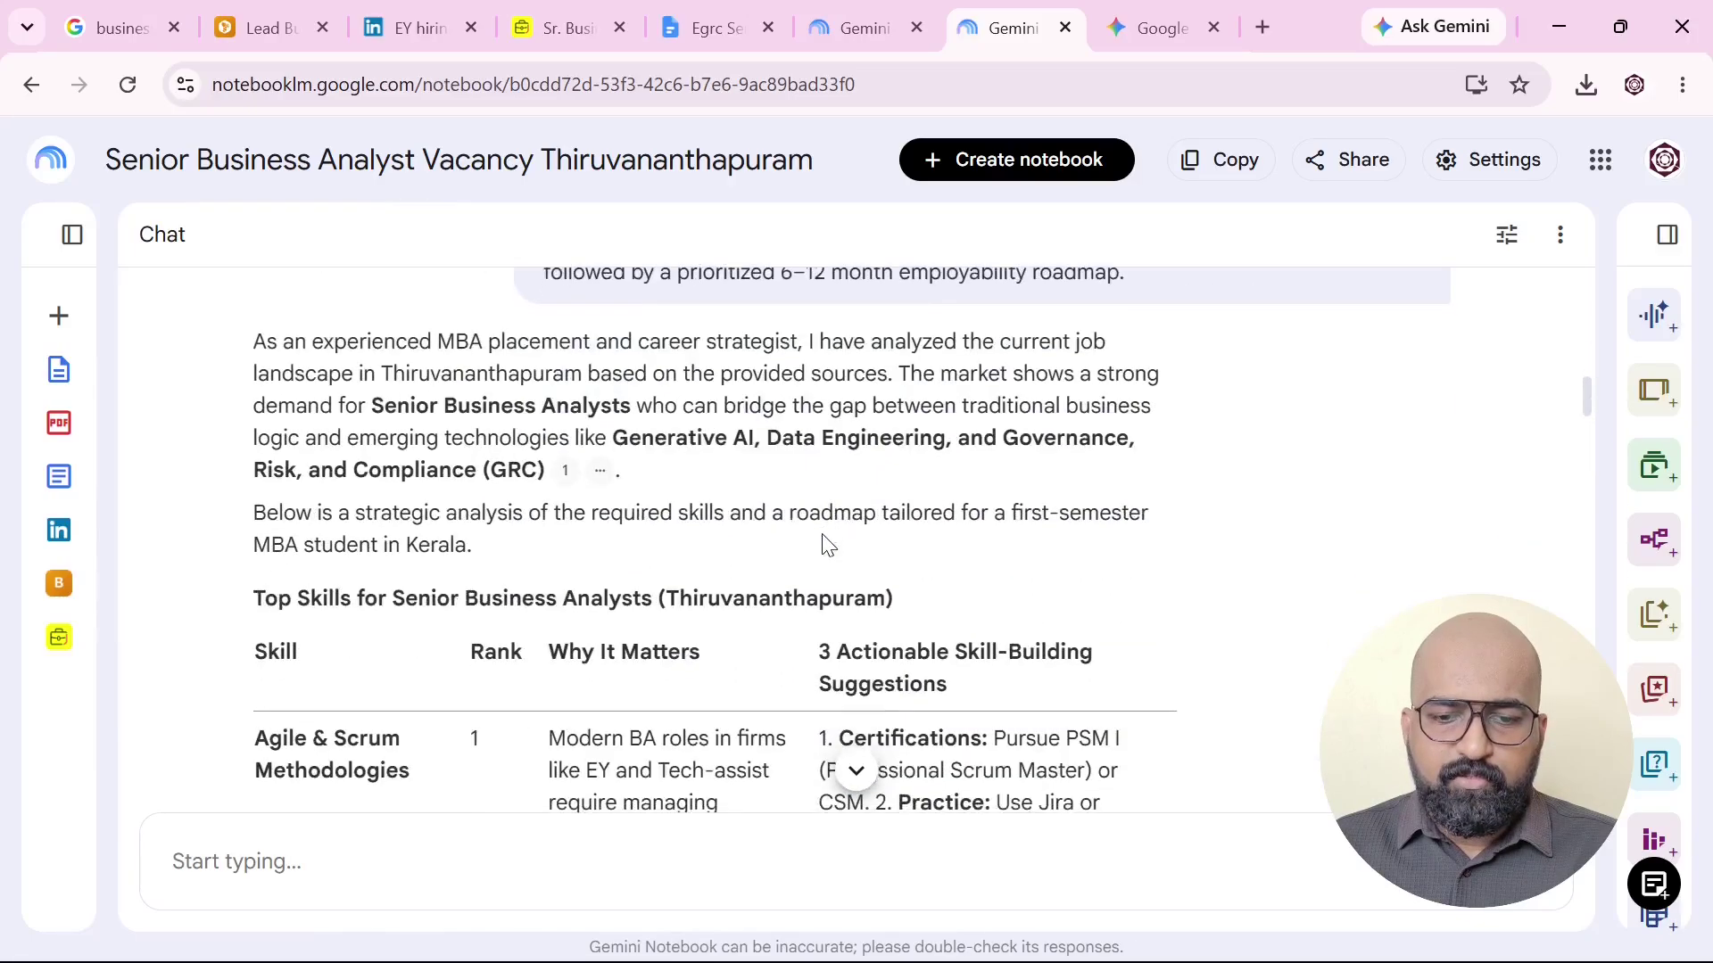
Switch back to Gemini and examine the Top 5 Technical Skills table in the generated Canvas document.
left_click(1145, 12)
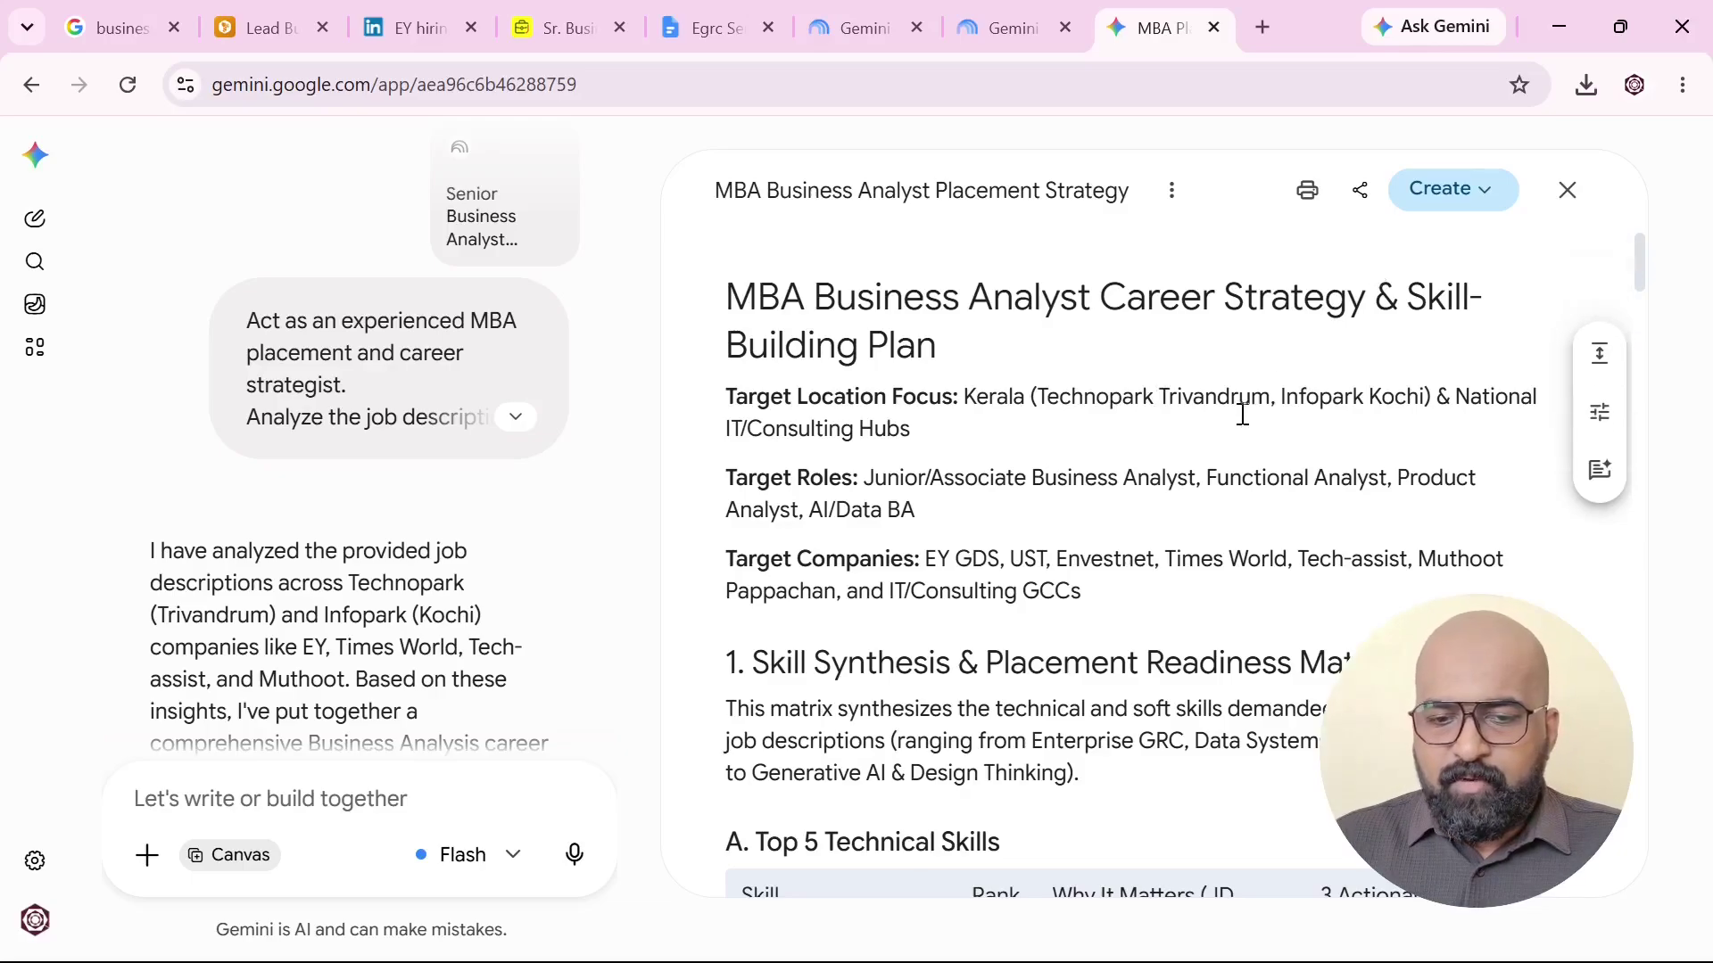
scroll(1241, 421, "down", 5)
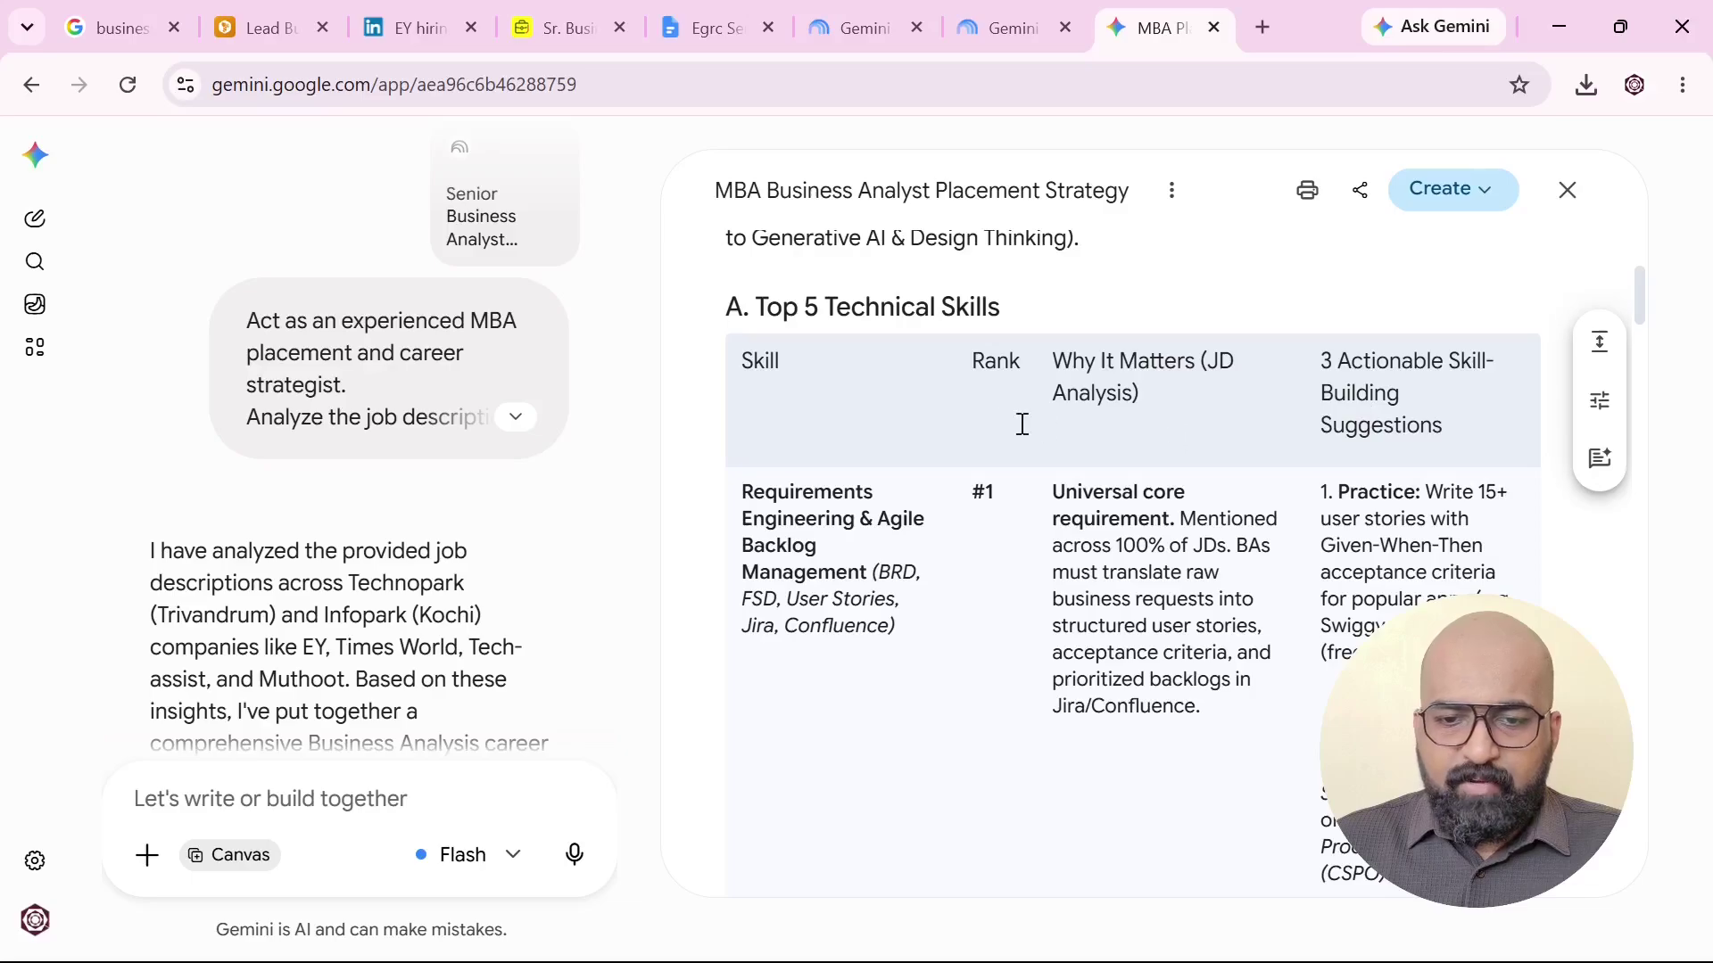
scroll(1069, 700, "down", 1)
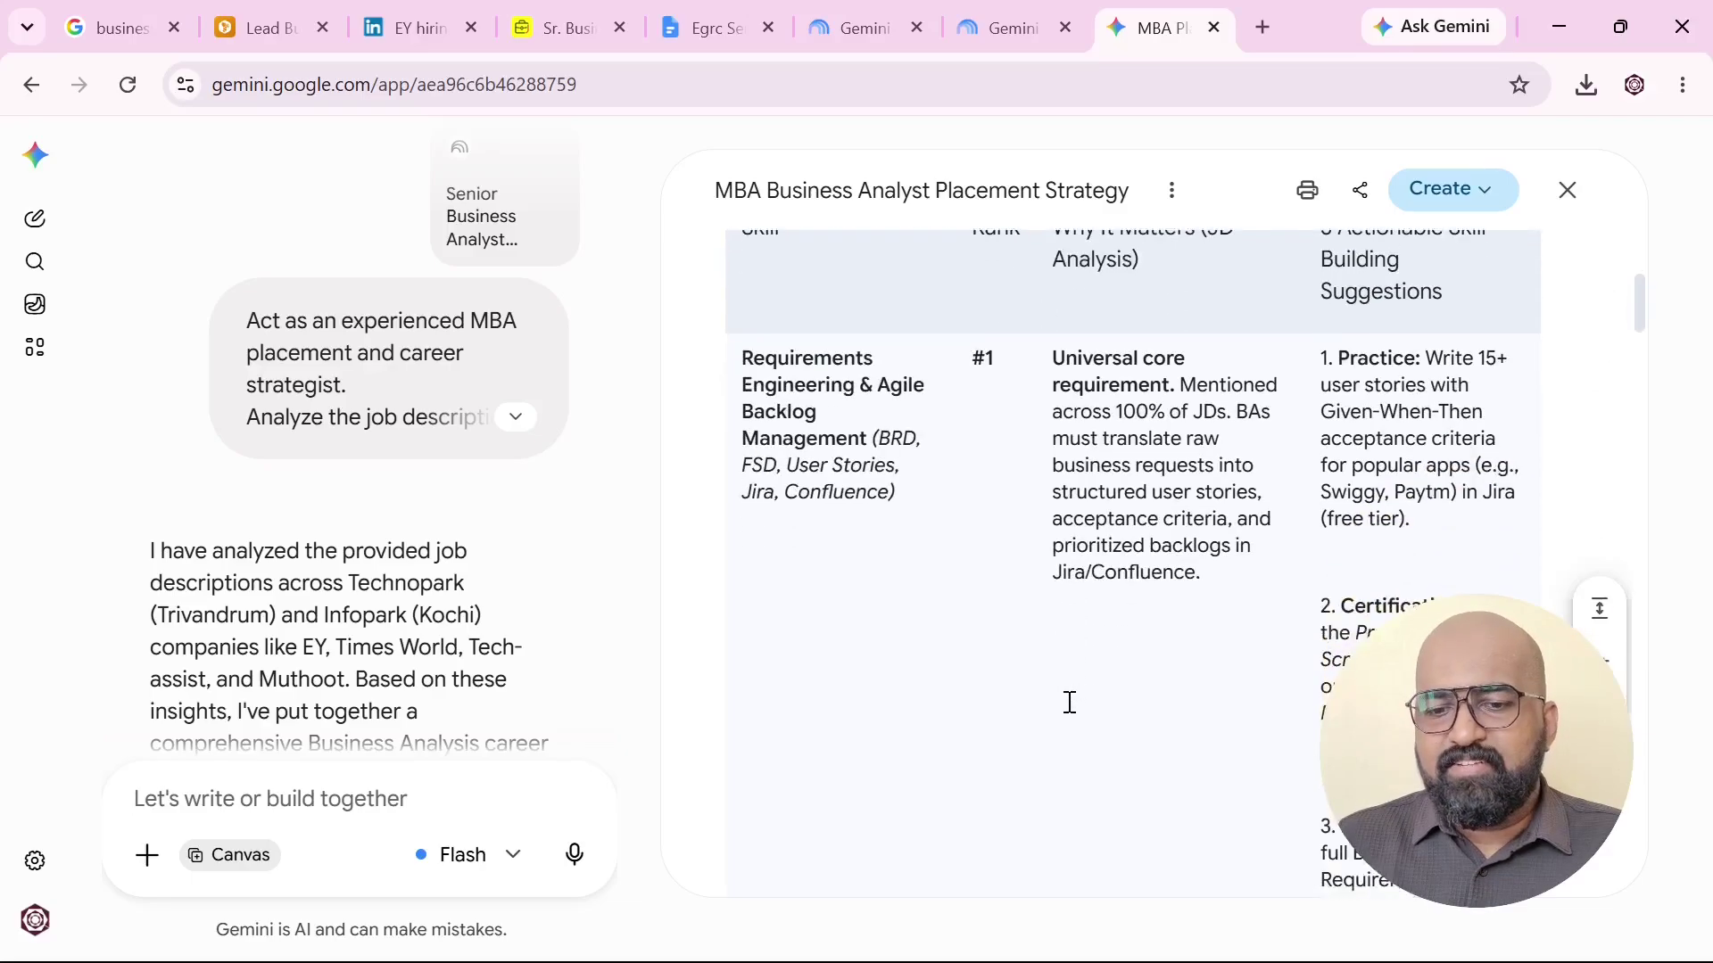
scroll(1070, 705, "down", 9)
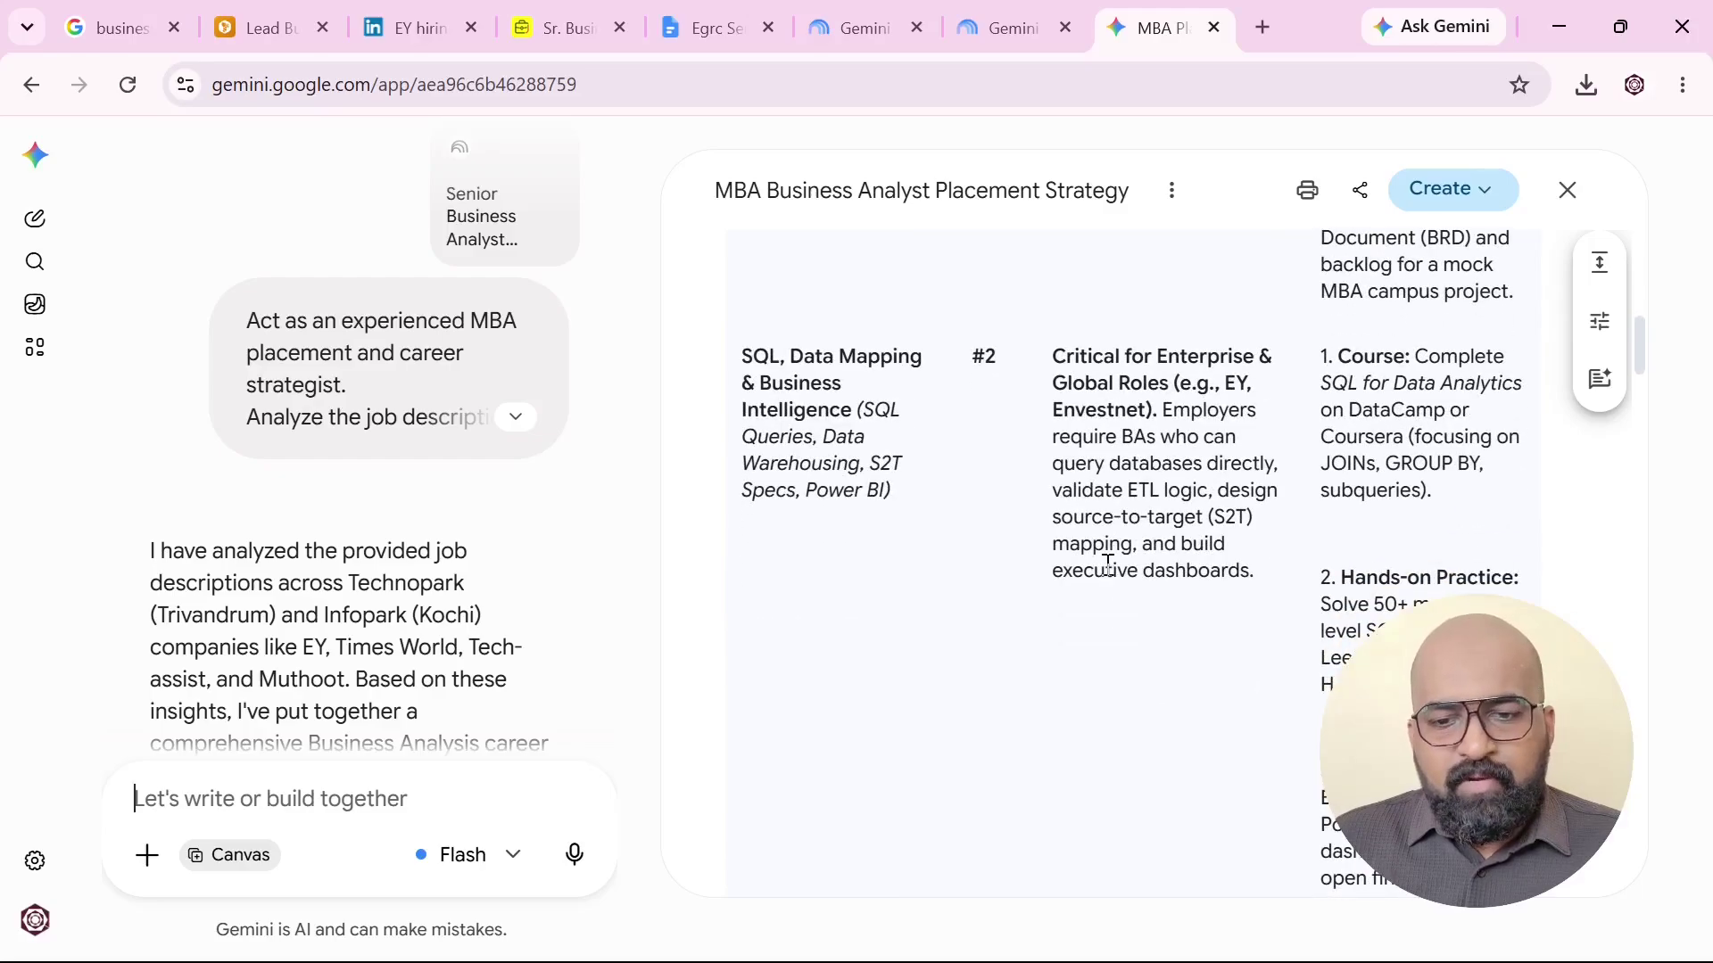
scroll(1398, 379, "up", 4)
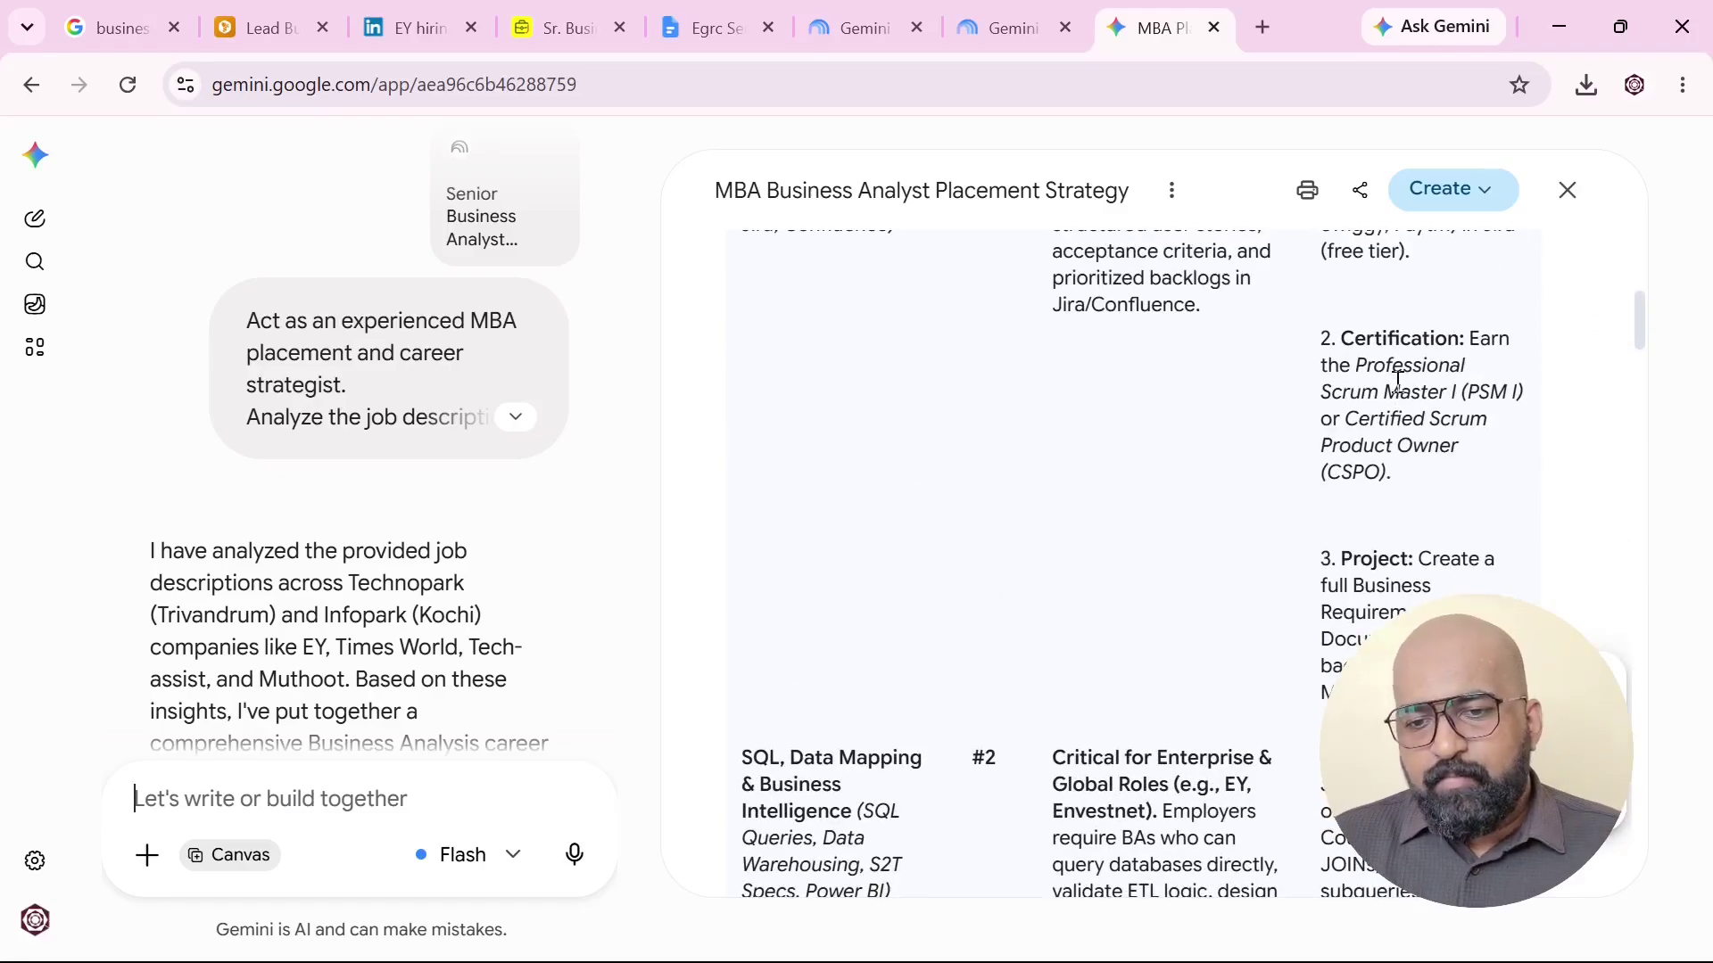
scroll(1396, 381, "up", 3)
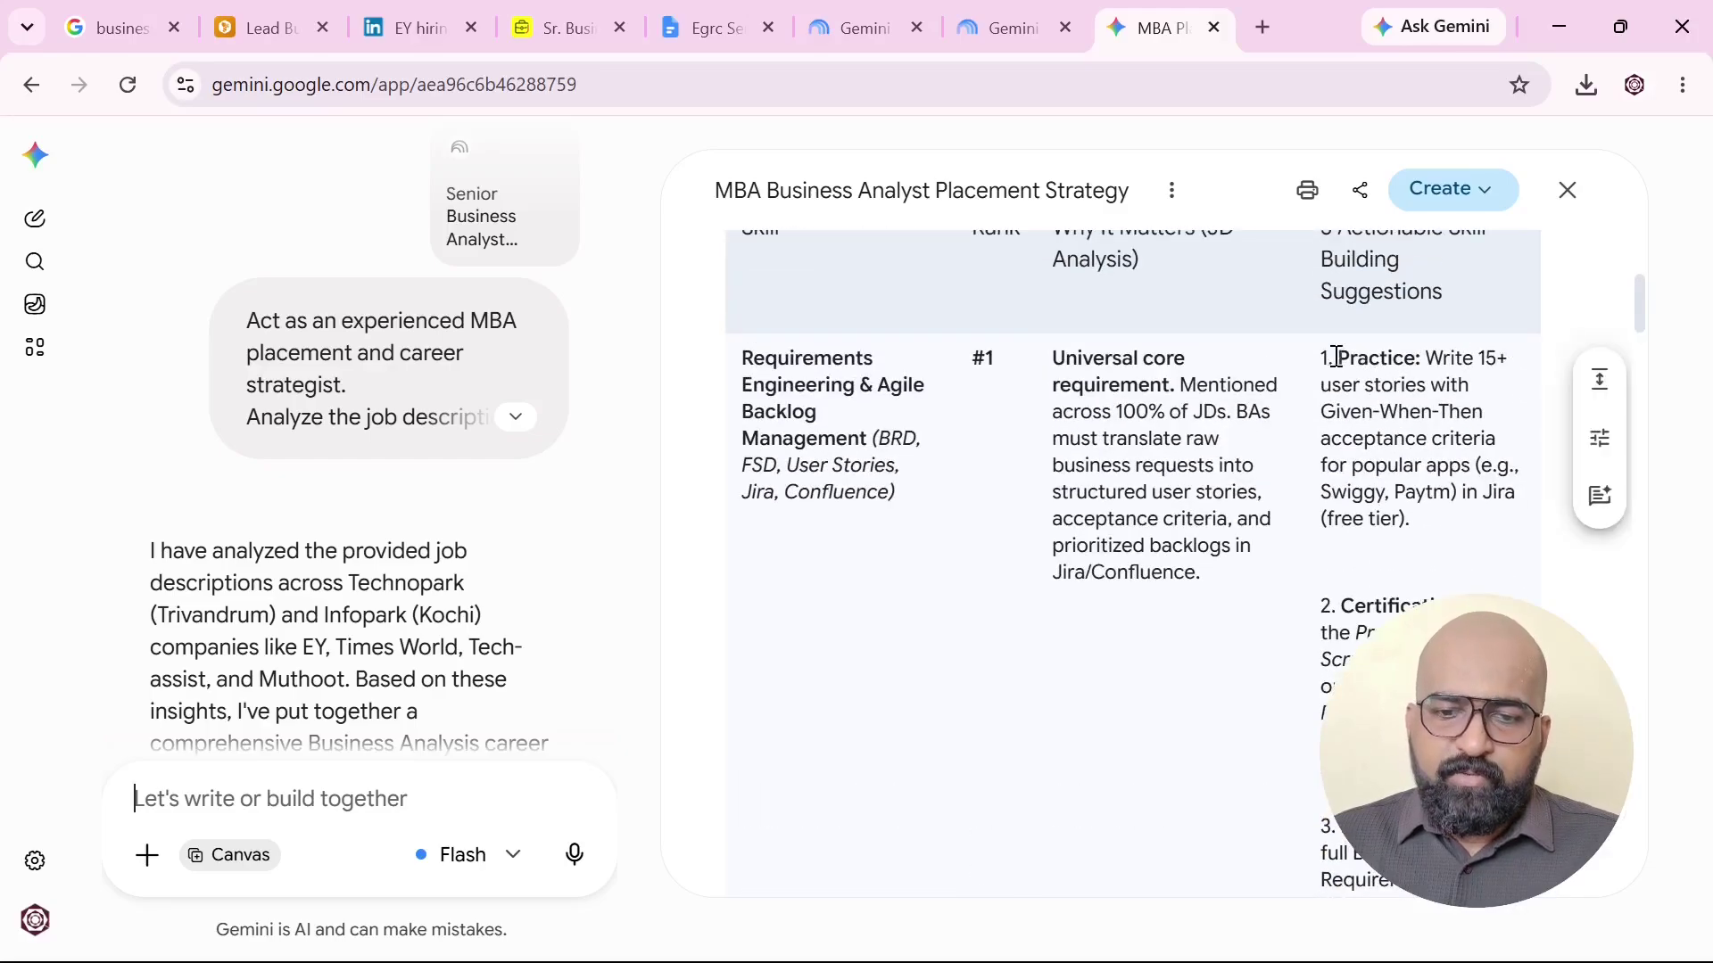
scroll(575, 368, "up", 1)
Expand the submitted prompt, read it to the end and compare its requests with the Canvas document's skills table.
left_click(512, 510)
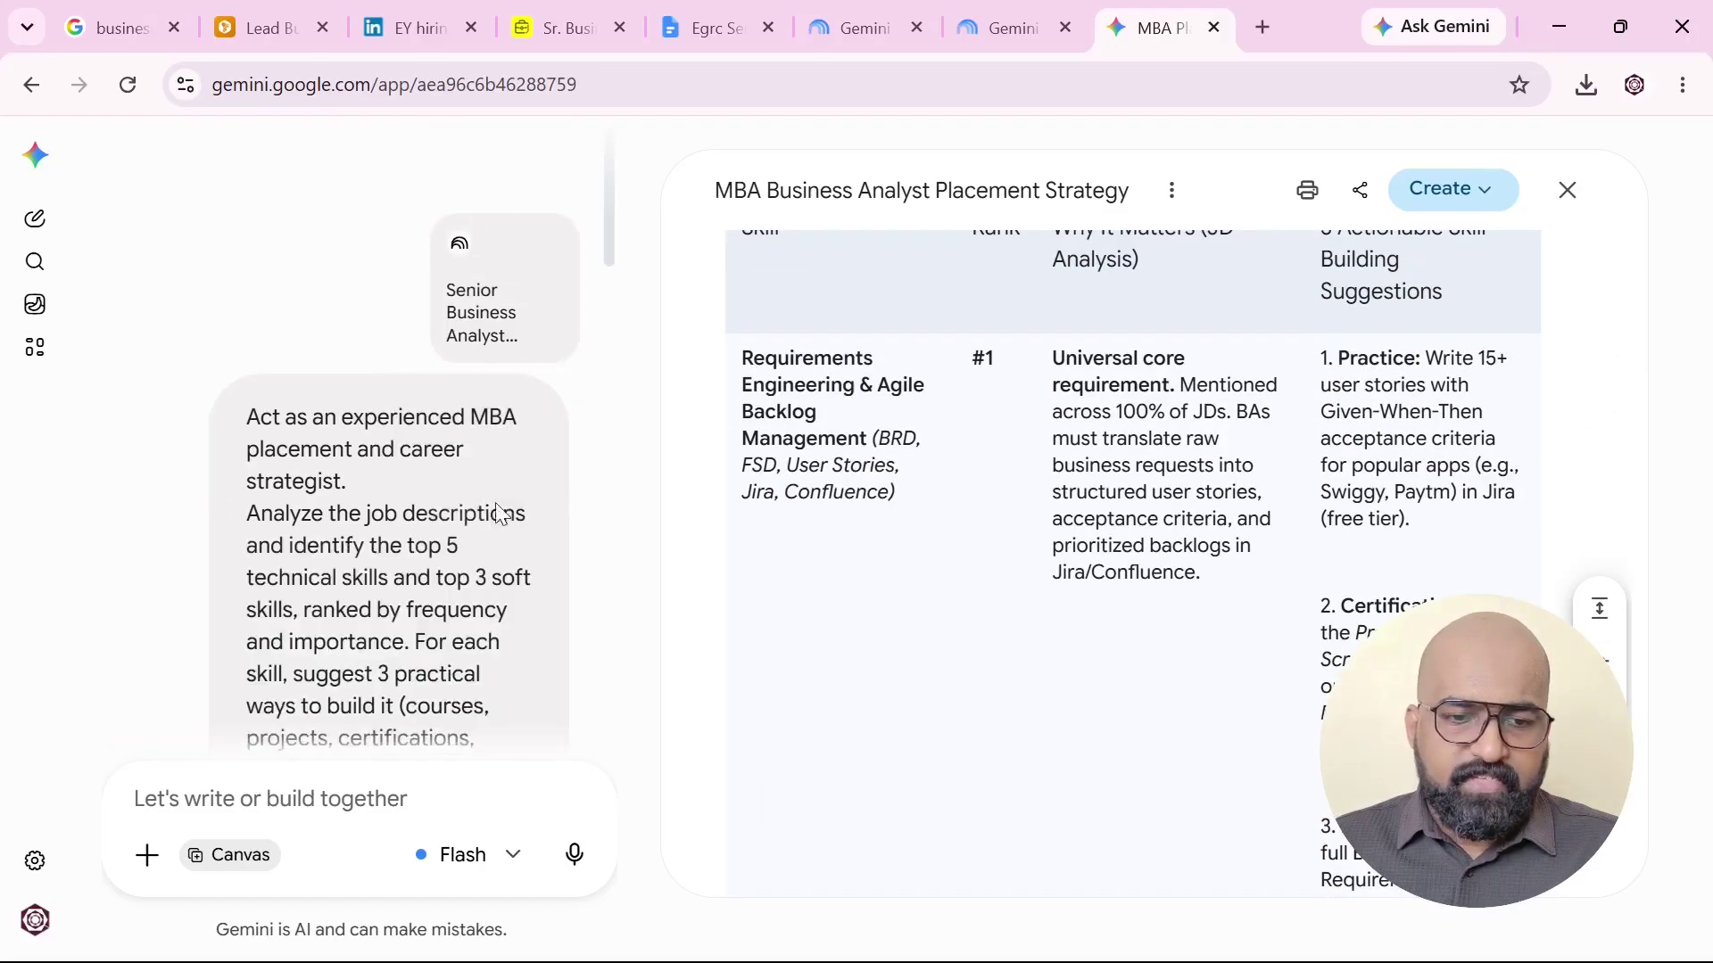
scroll(453, 510, "down", 1)
scroll(453, 510, "down", 6)
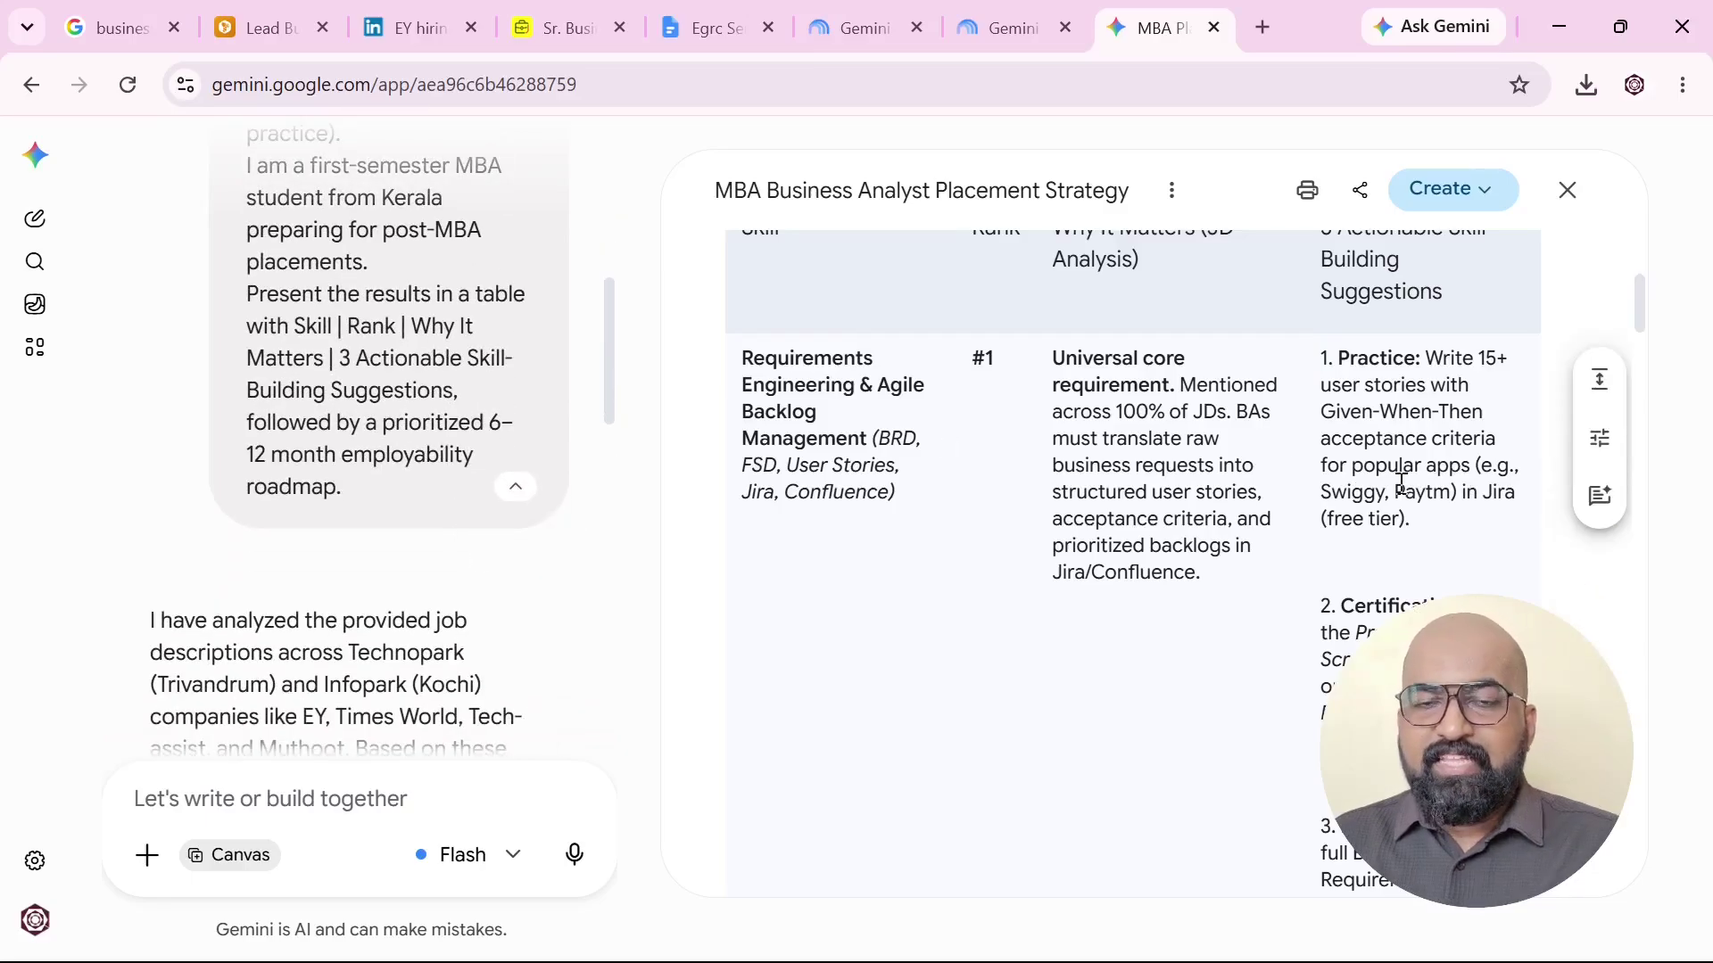
scroll(1400, 482, "down", 6)
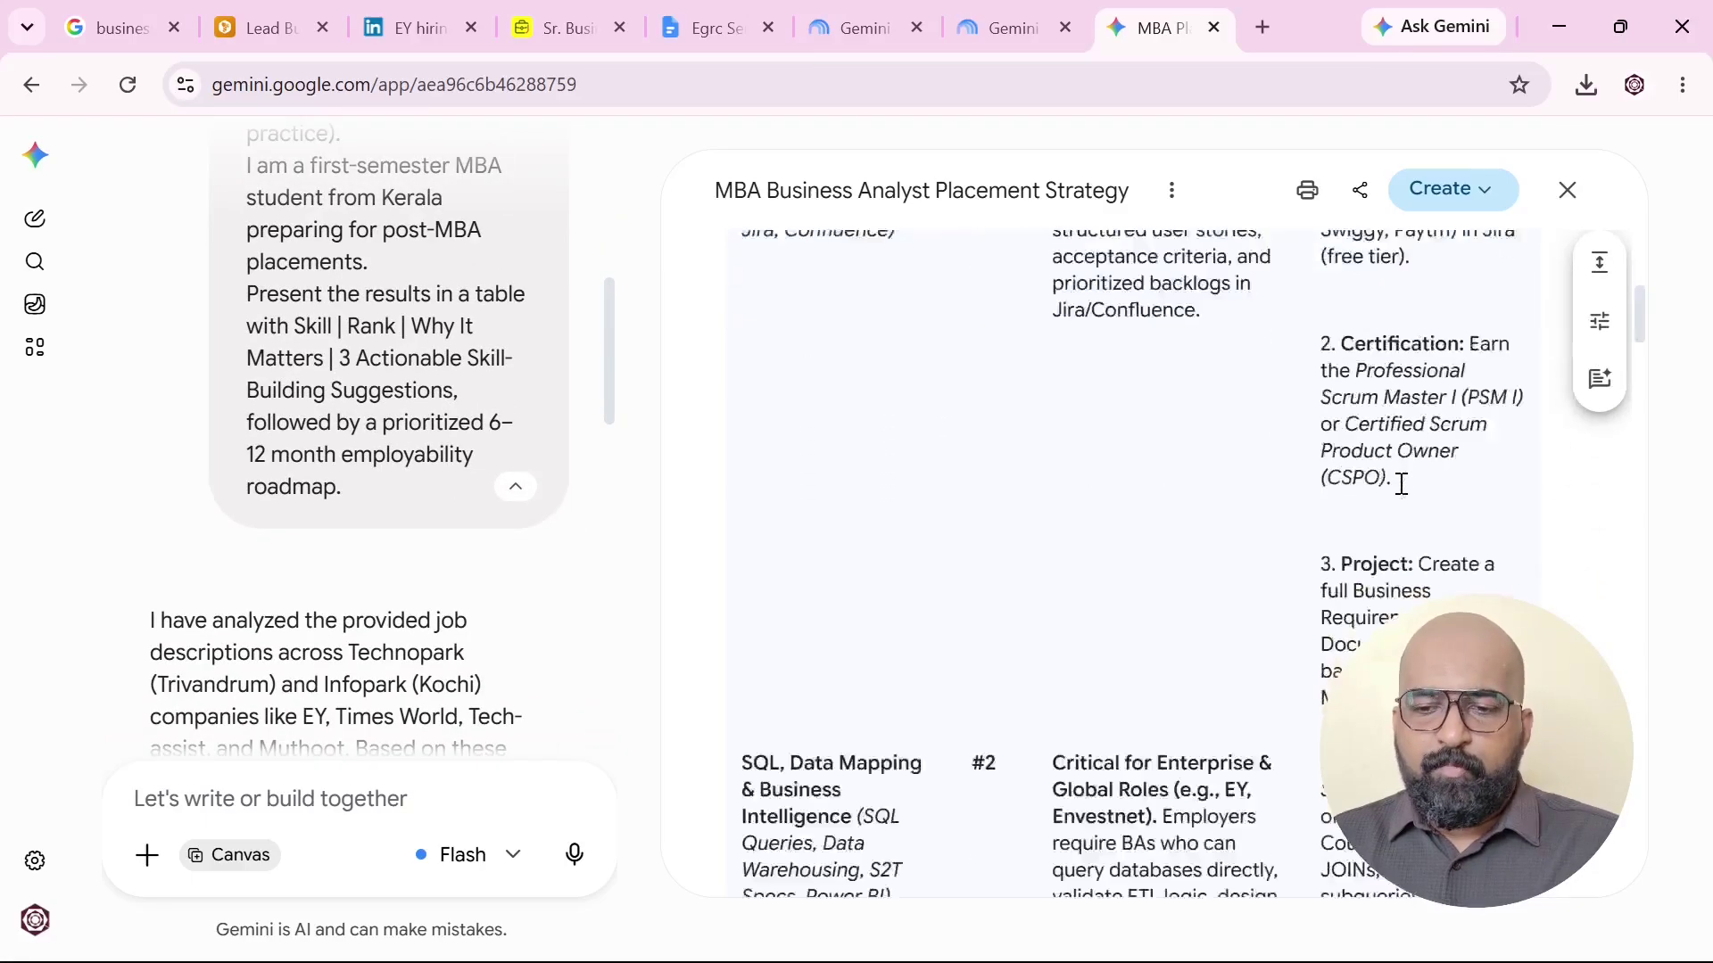
Check the sharing, Docs export and copy options for the MBA Business Analyst Placement Strategy document.
left_click(1363, 193)
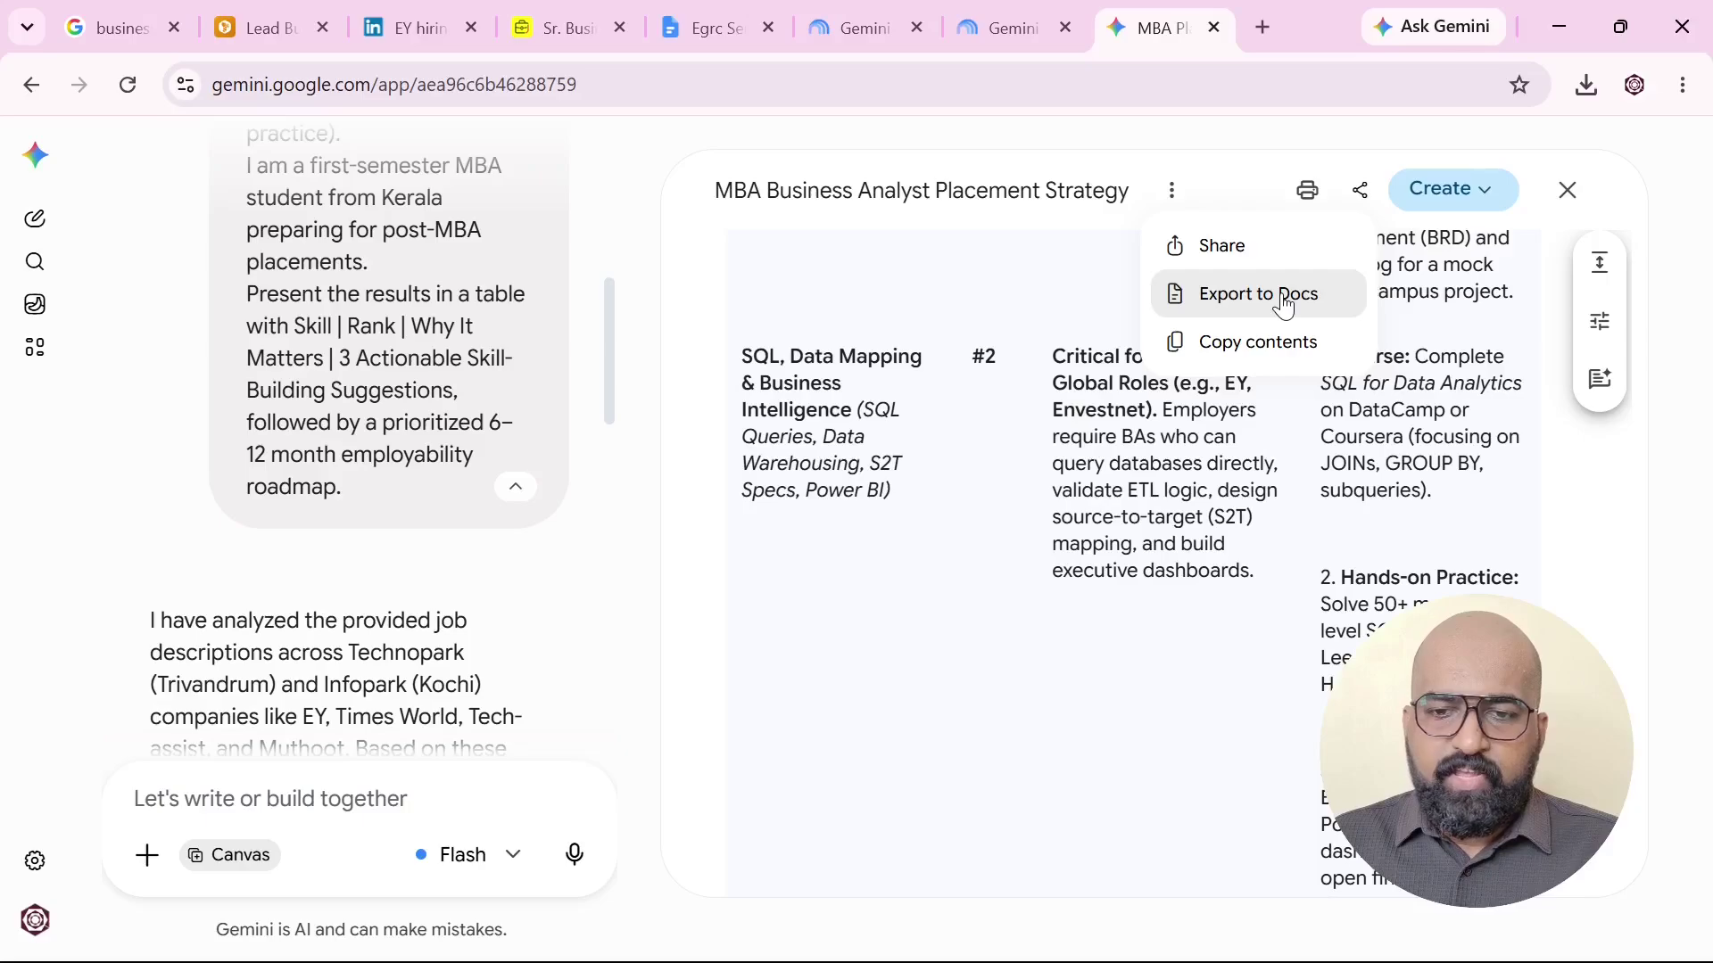
left_click(1243, 152)
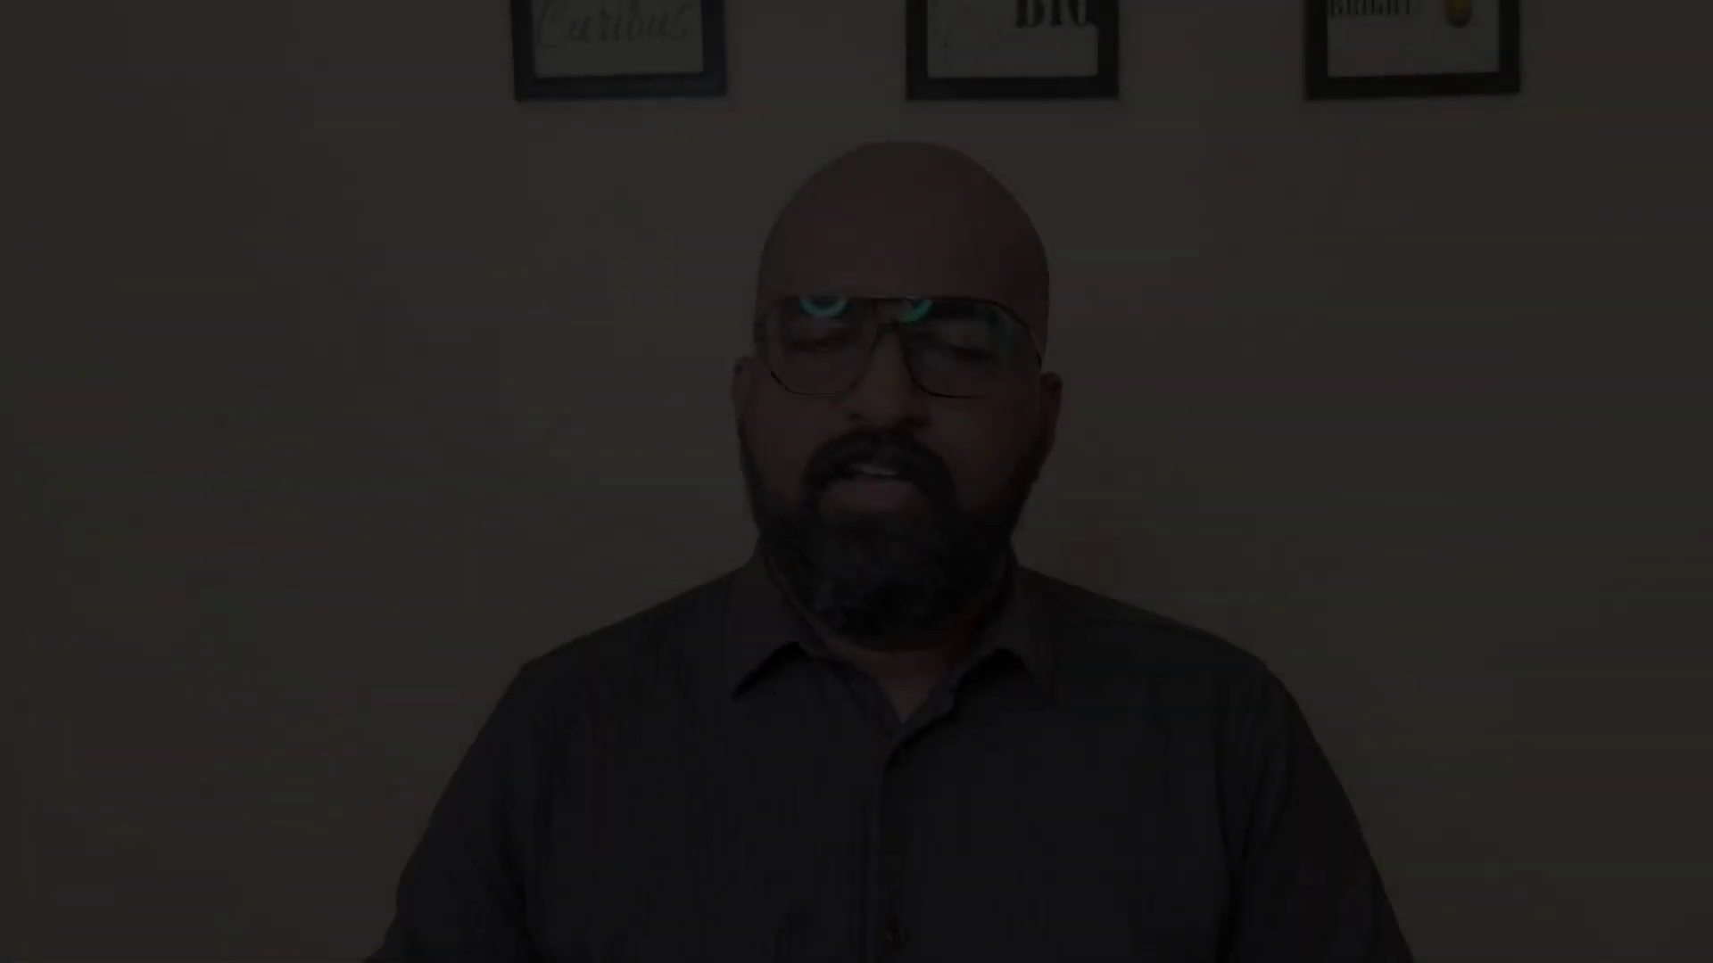